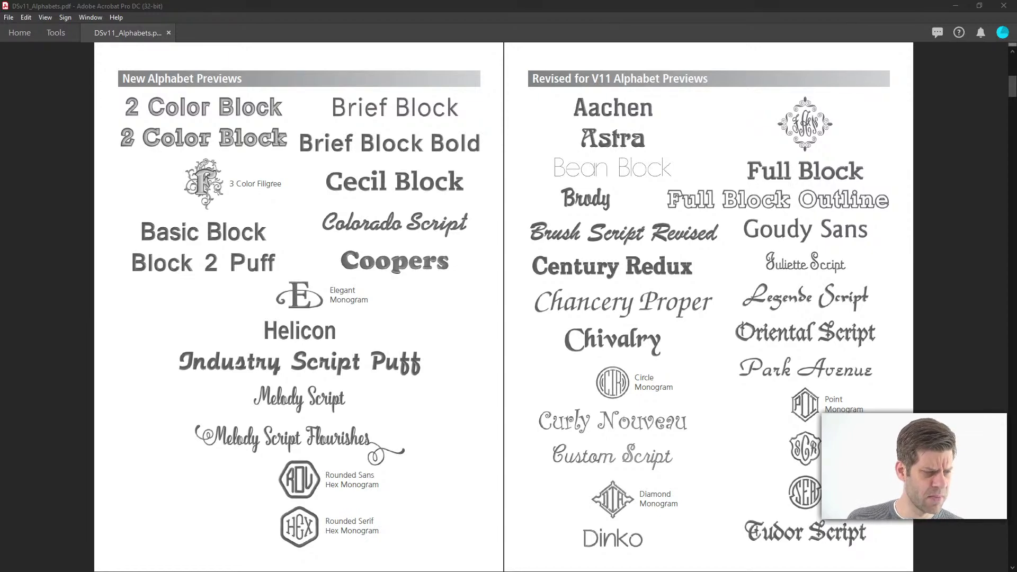
Step: Switch to DesignShop, start the Text tool and look through the Puff alphabets, previewing Industry Script Puff
key(alt+Tab)
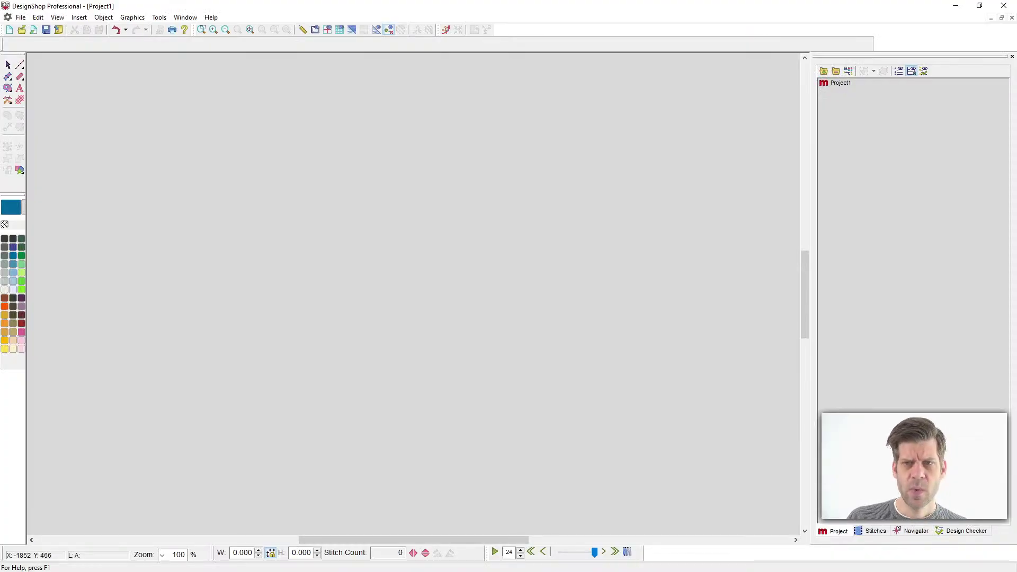
click(20, 88)
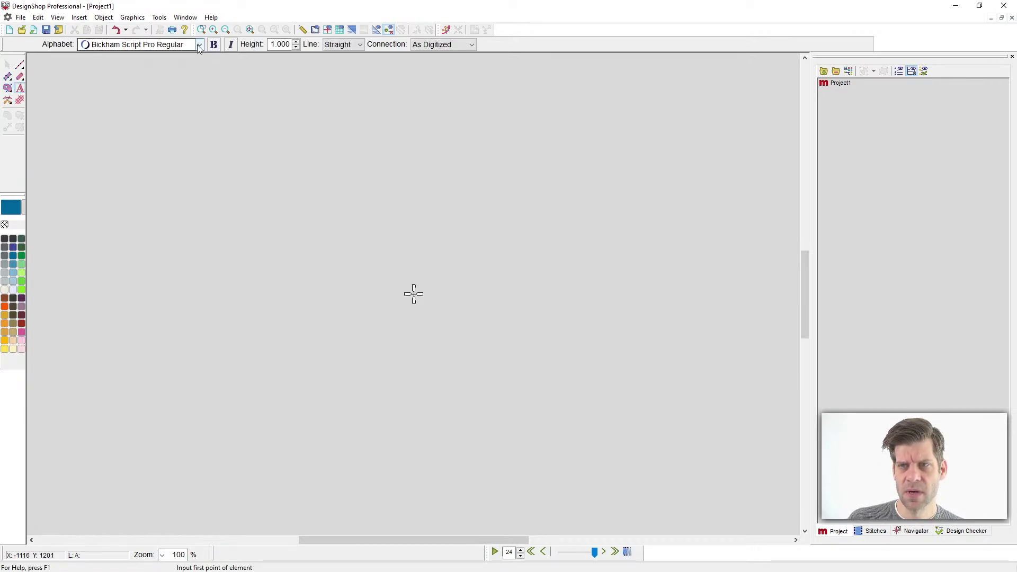
click(199, 45)
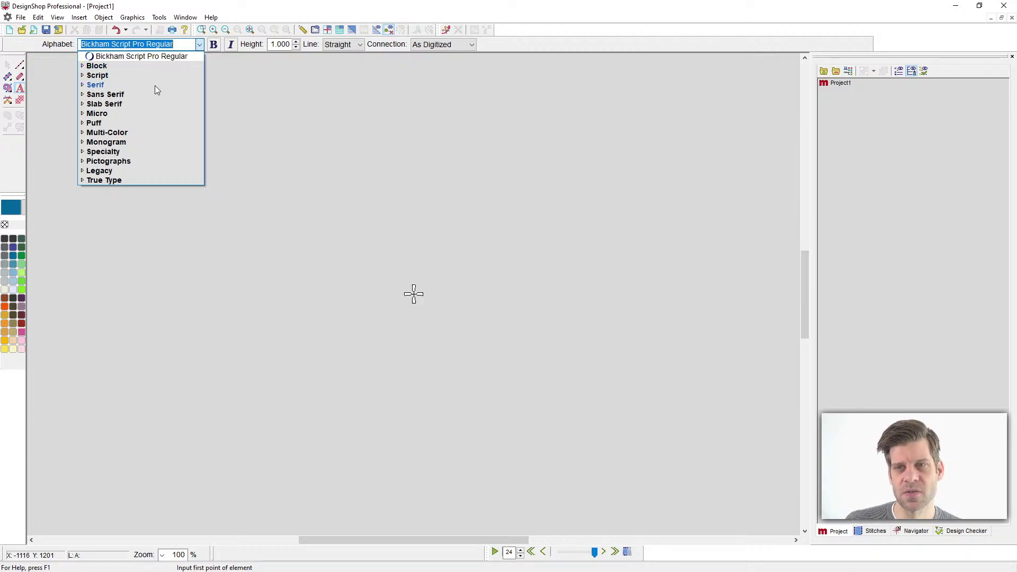
click(82, 123)
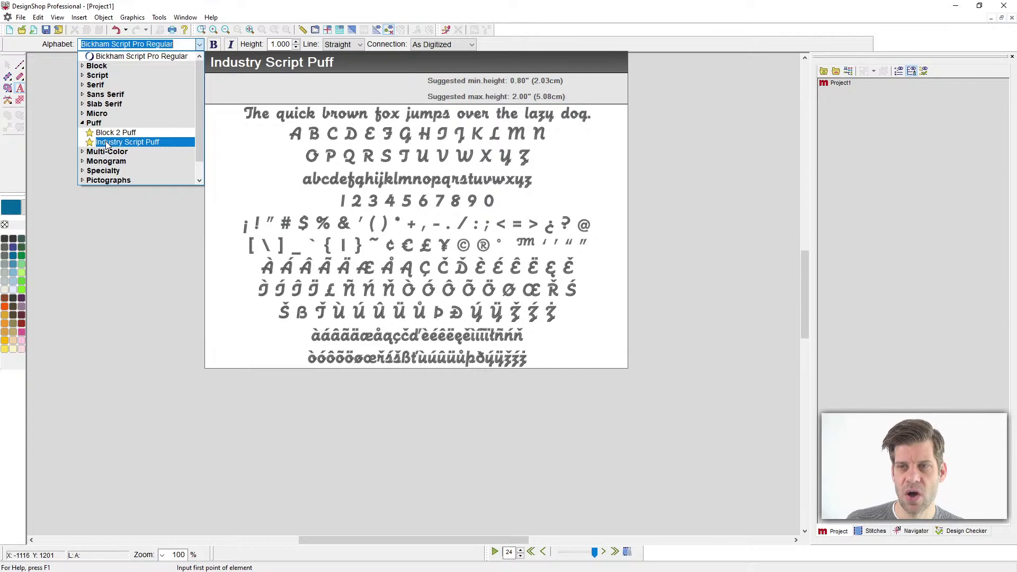
click(83, 123)
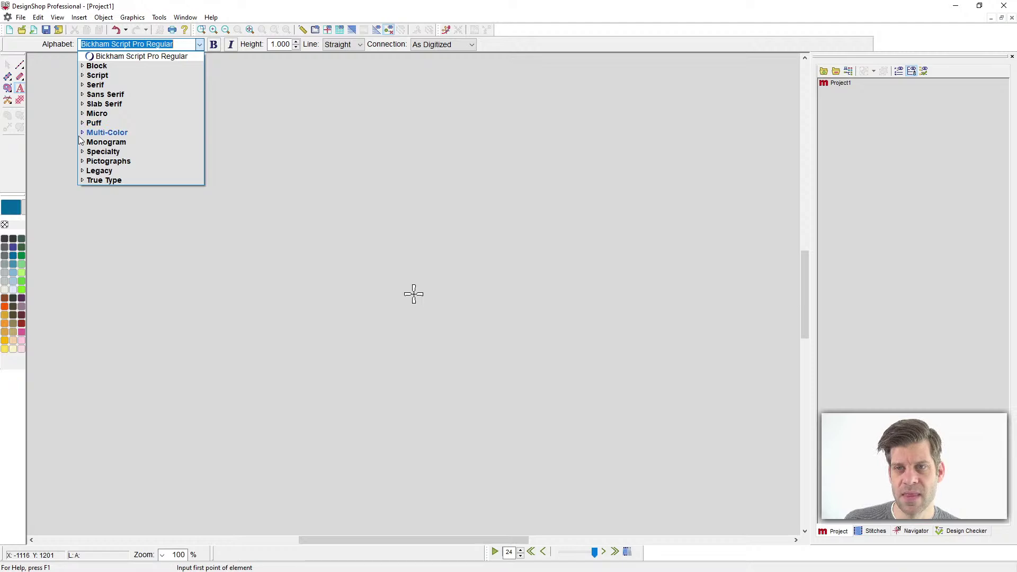
Step: Look through the Multi-Color and Legacy alphabet categories, previewing fonts such as 2 Color Happy Times and ATHLETIC BL CP
click(83, 133)
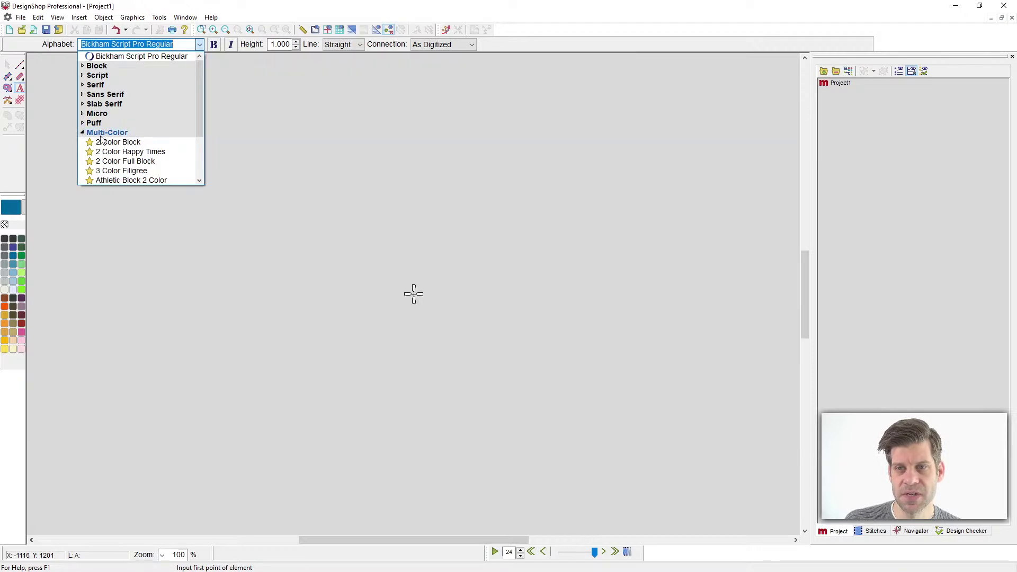
scroll(102, 141, down, 3)
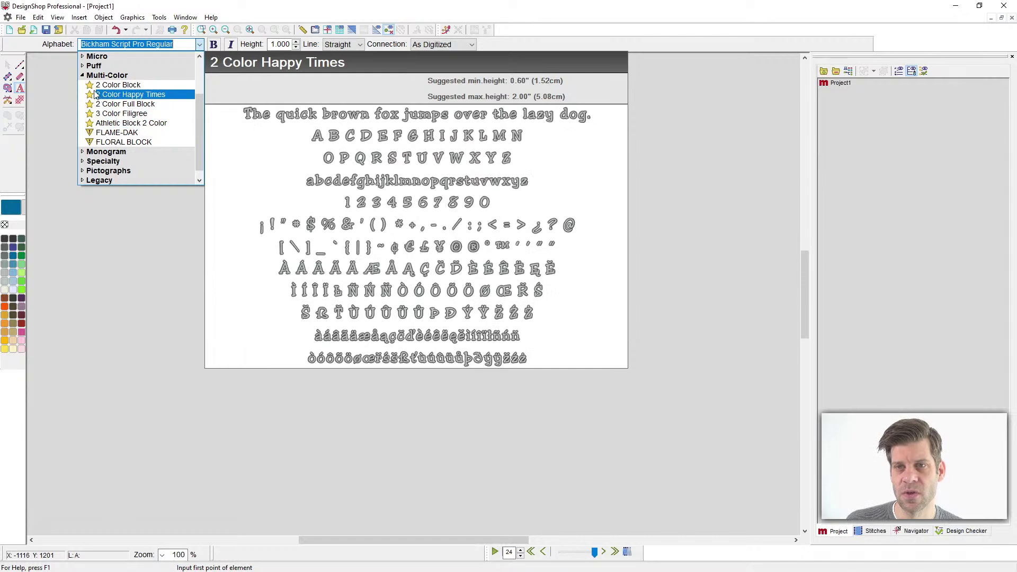
click(82, 76)
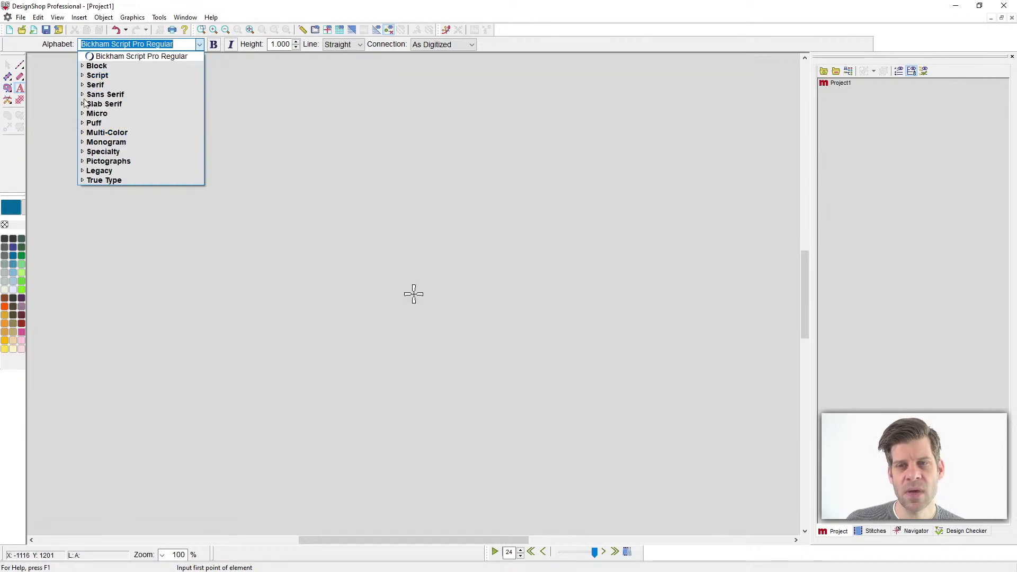
click(83, 171)
scroll(103, 157, down, 4)
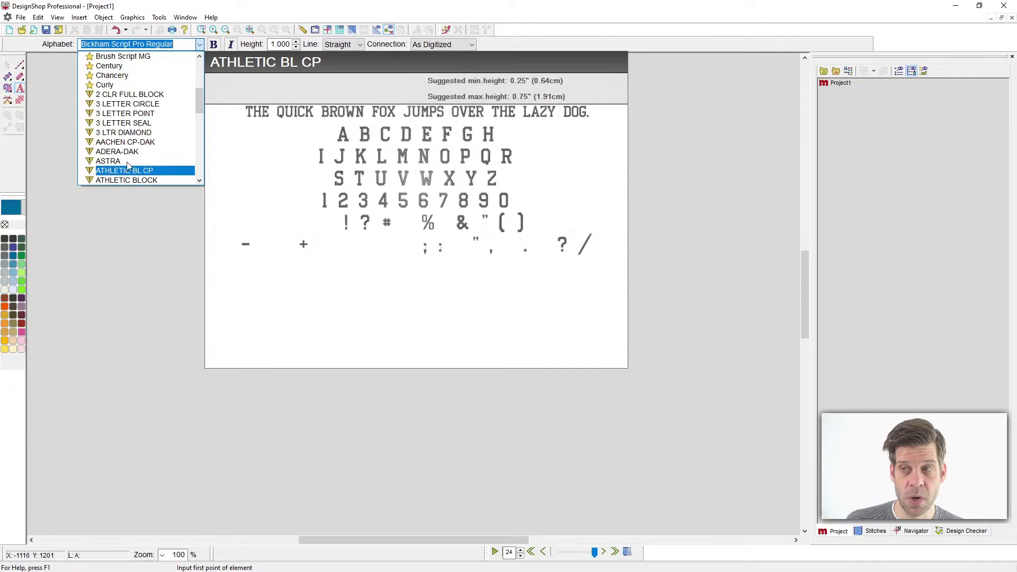
scroll(129, 156, up, 3)
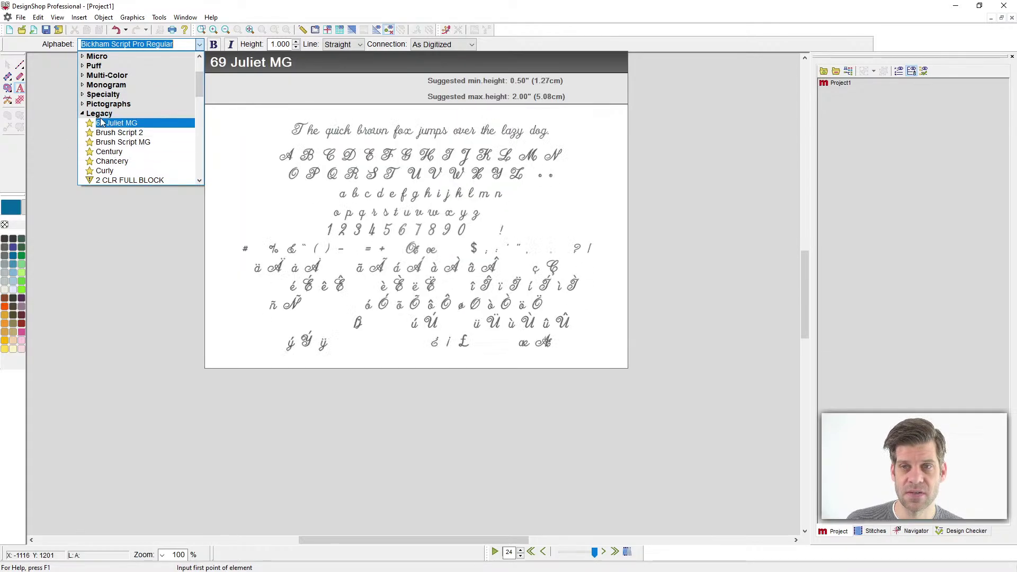
click(91, 114)
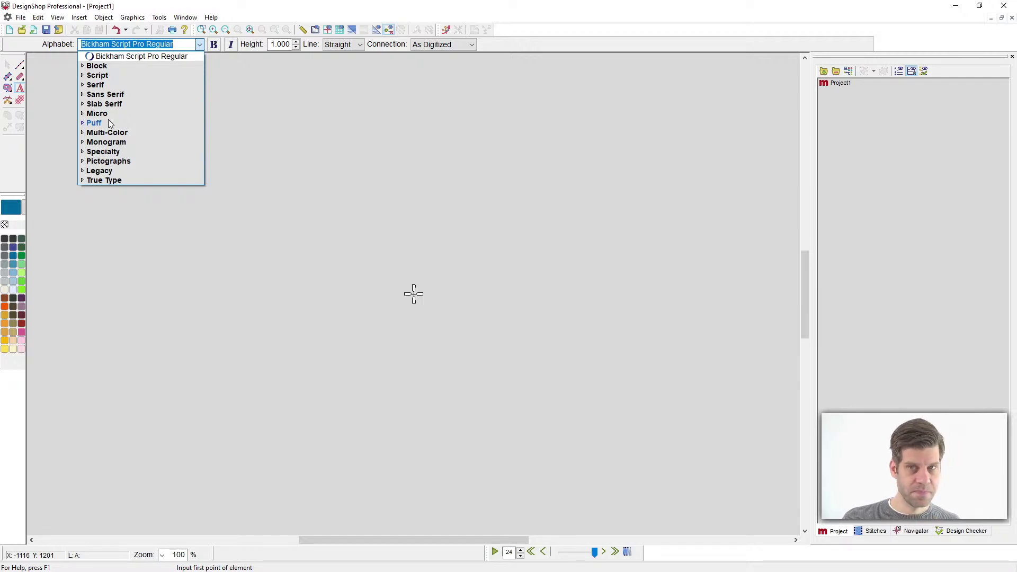
Step: Compare the Script alphabets with the Legacy ones, previewing Chancery Proper, 3 LTR DIAMOND and Brush Script 2
click(82, 77)
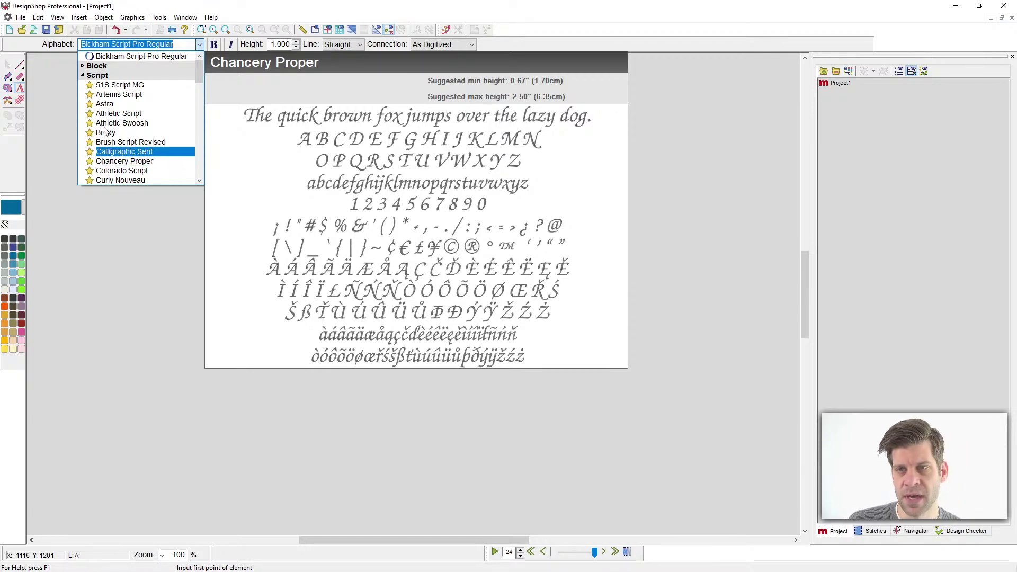
click(84, 76)
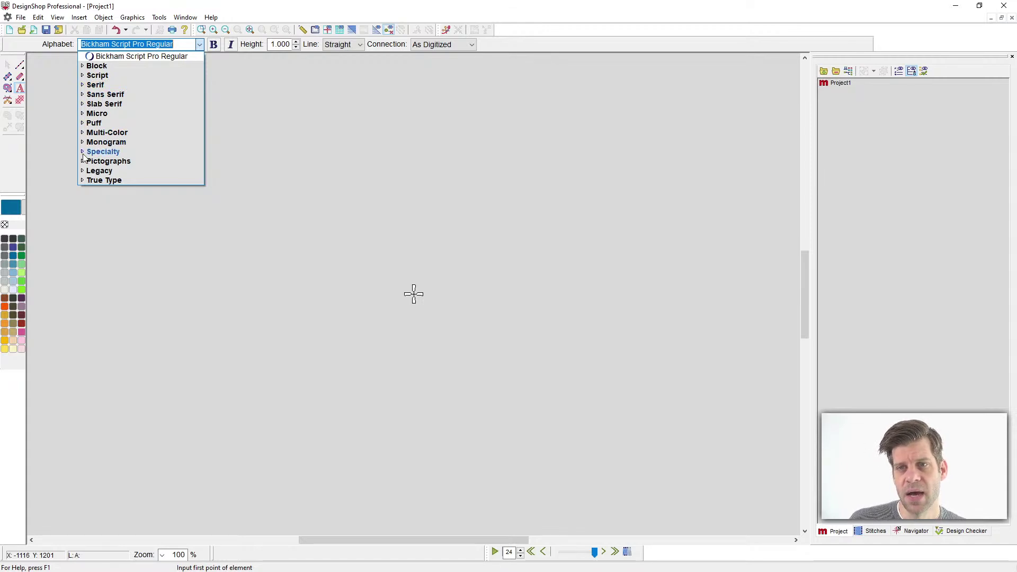
click(85, 172)
scroll(90, 166, down, 1)
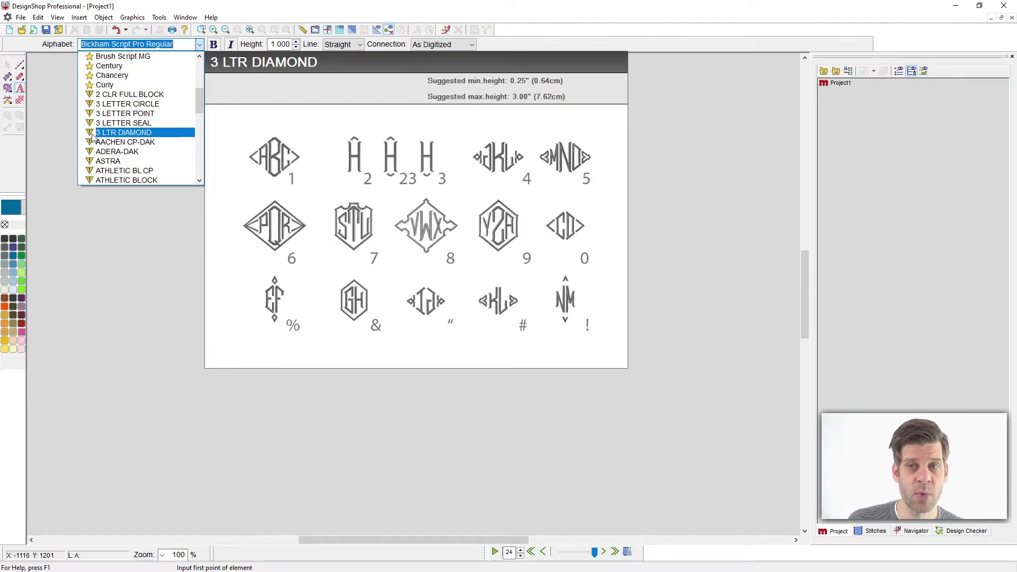
scroll(105, 150, up, 2)
scroll(108, 150, up, 1)
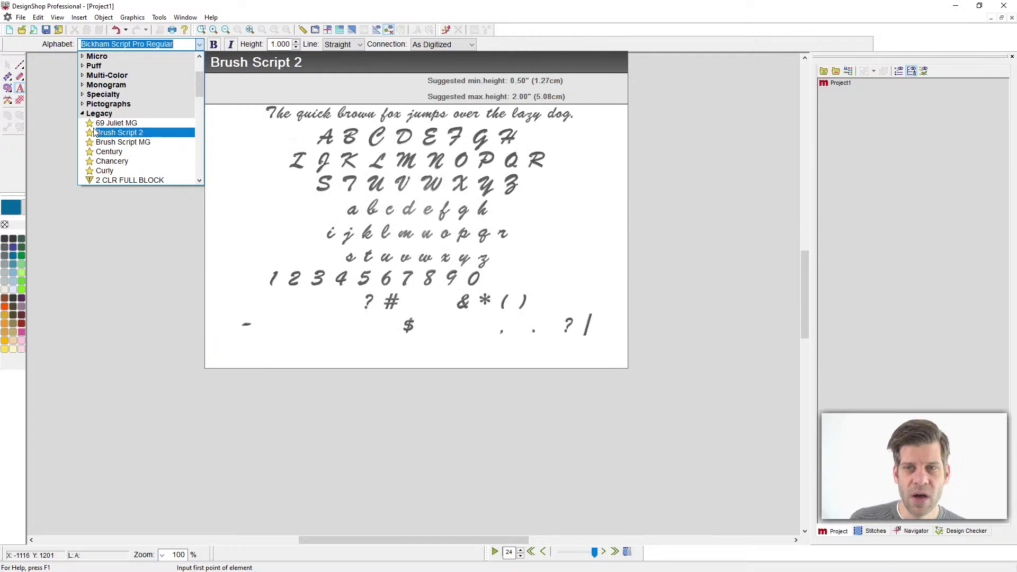
click(82, 113)
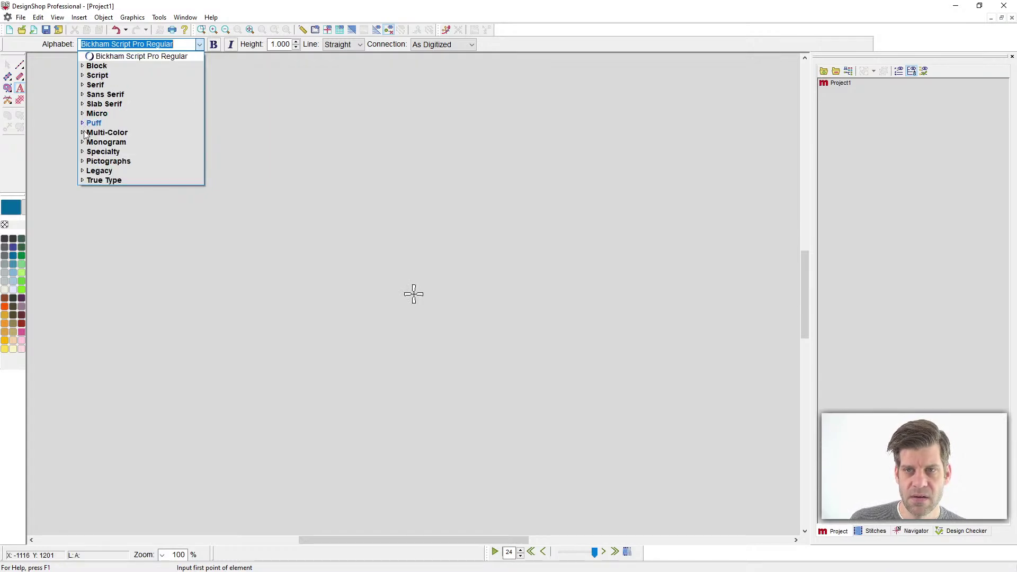
Step: Browse the True Type category down to Adorn Trio, then close the alphabet list without choosing a font
click(82, 180)
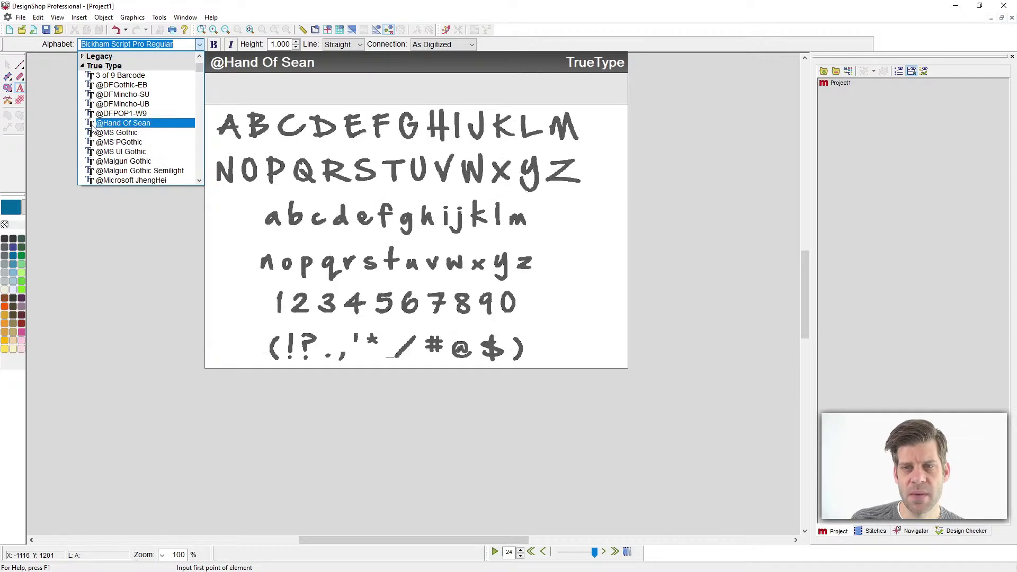
scroll(91, 133, down, 10)
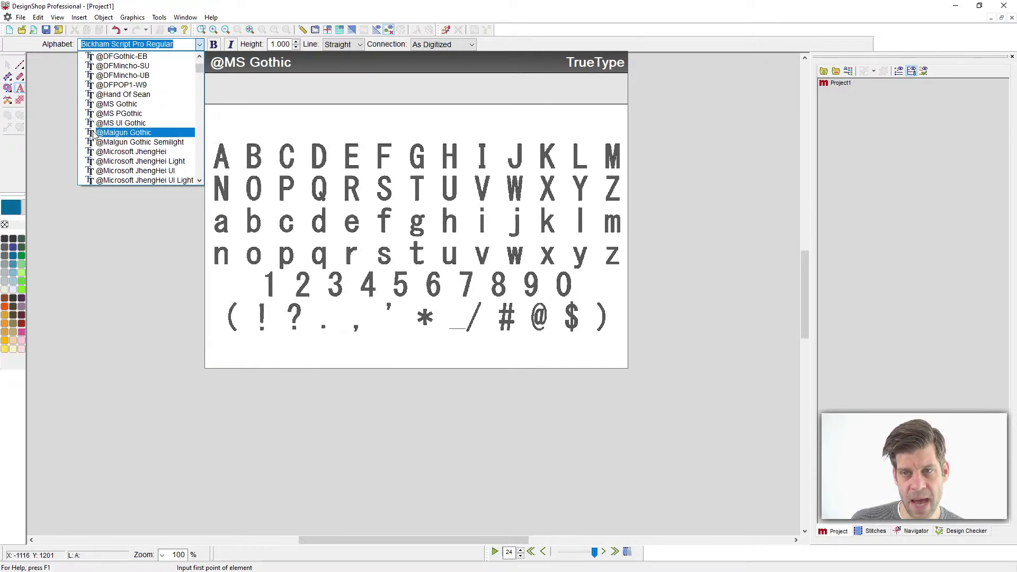
scroll(92, 135, down, 3)
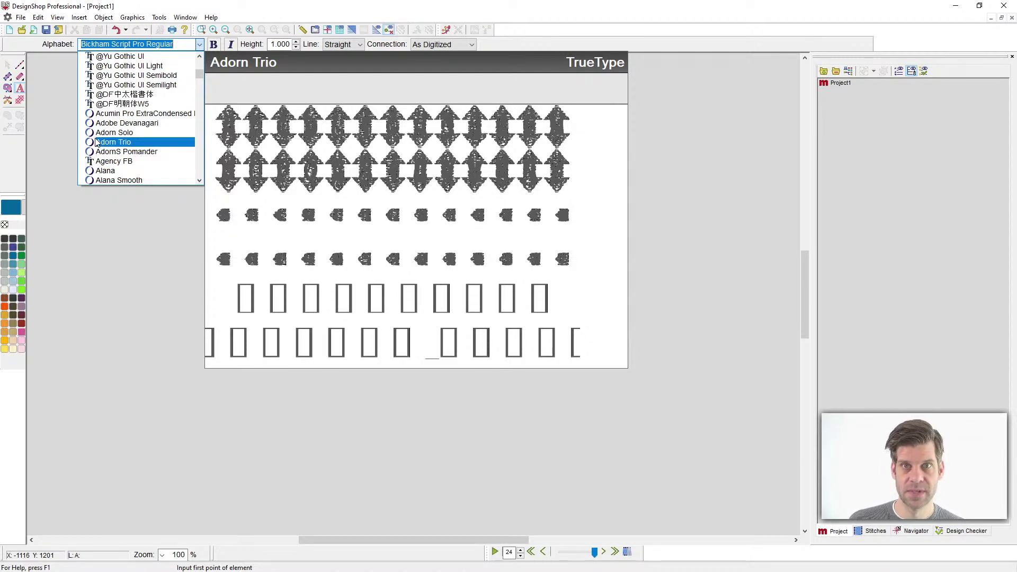
click(127, 198)
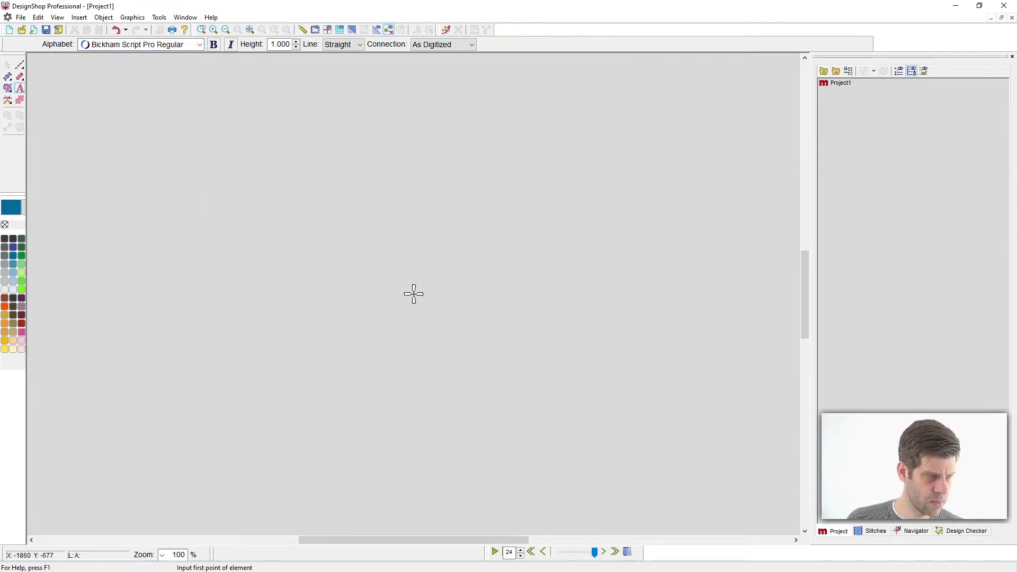
Step: Switch to the Windows Fonts folder and preview the Bodoni MT Poster Compressed Light font, closing its preview when done
key(alt+Tab)
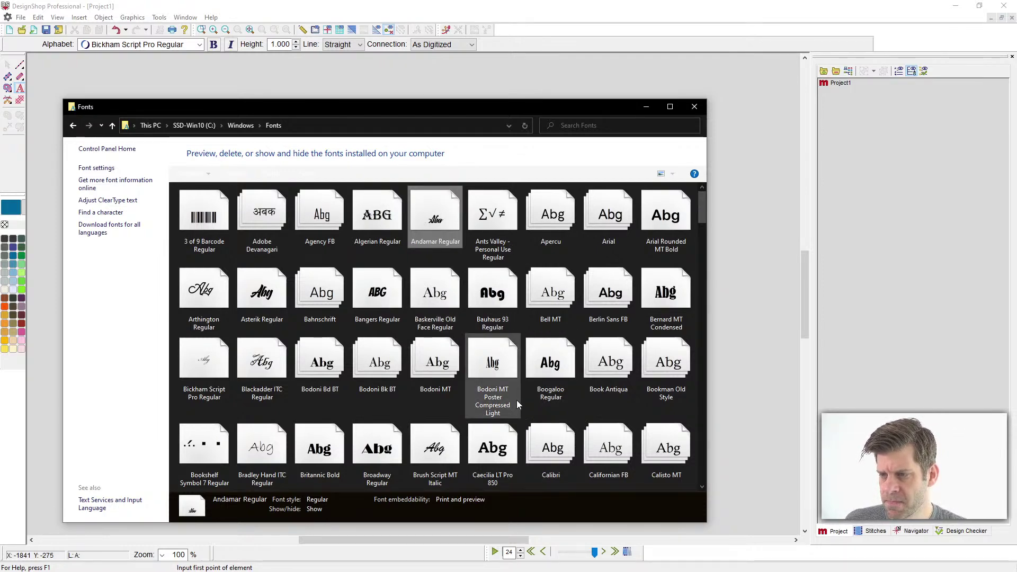
scroll(519, 396, down, 3)
scroll(519, 396, up, 3)
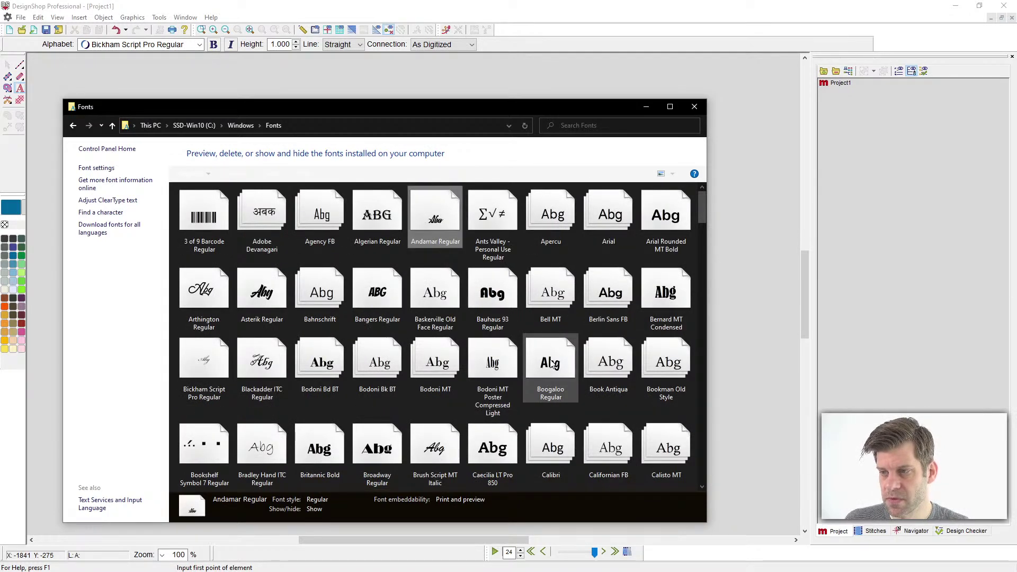
double_click(493, 366)
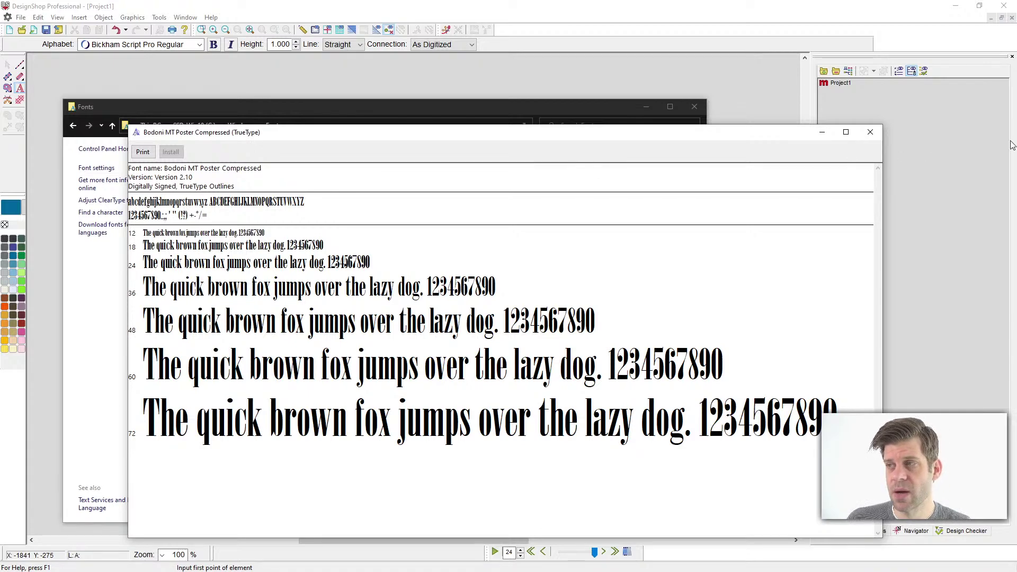
click(870, 132)
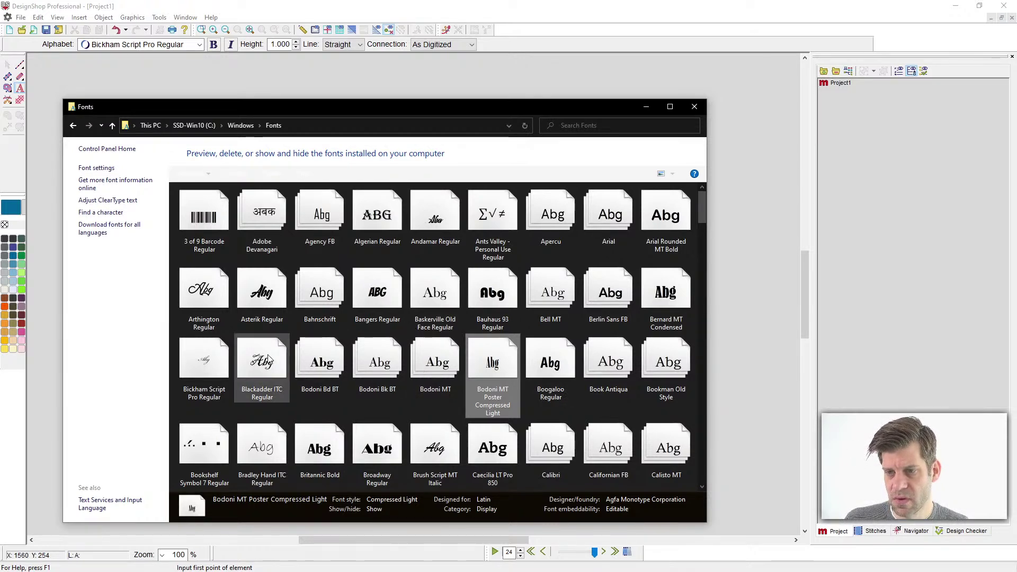
Step: Browse the installed fonts in the Windows Fonts folder and preview Bickham Script Pro Regular
scroll(262, 371, down, 3)
scroll(227, 374, down, 3)
scroll(226, 373, up, 6)
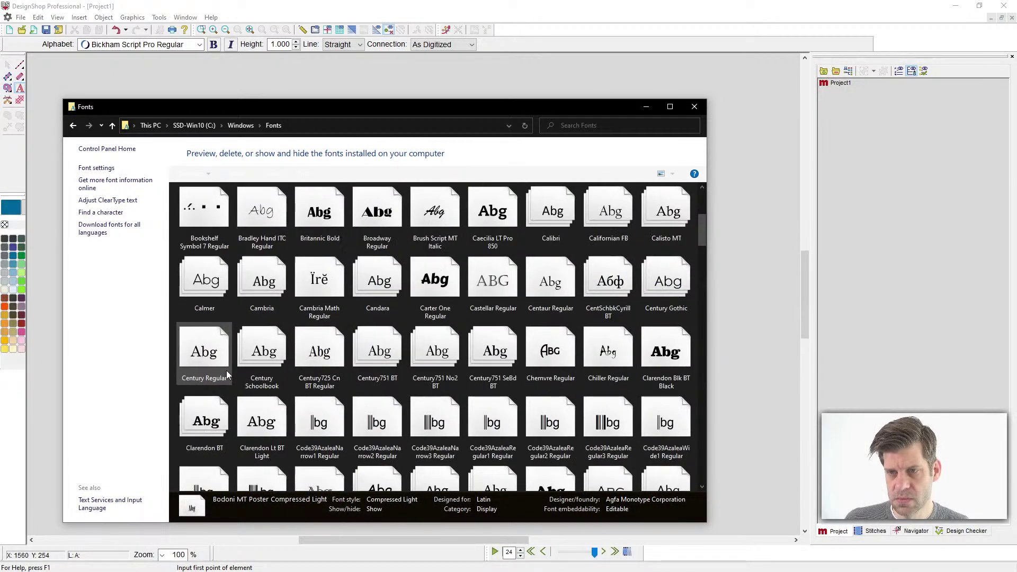
double_click(219, 358)
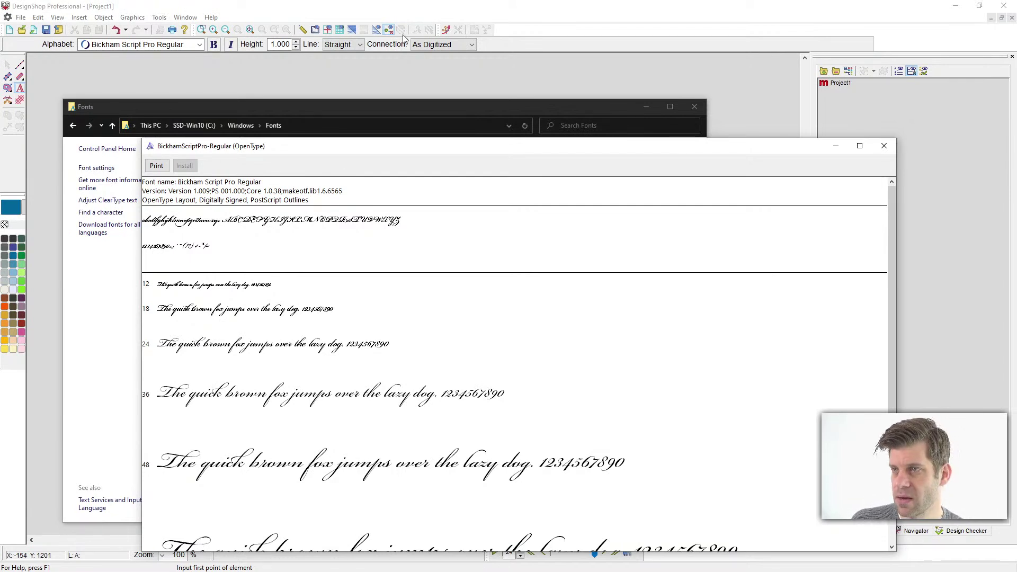
Step: Return to DesignShop and create the lettering "Bur" in the Bickham Script Pro Regular alphabet
click(409, 69)
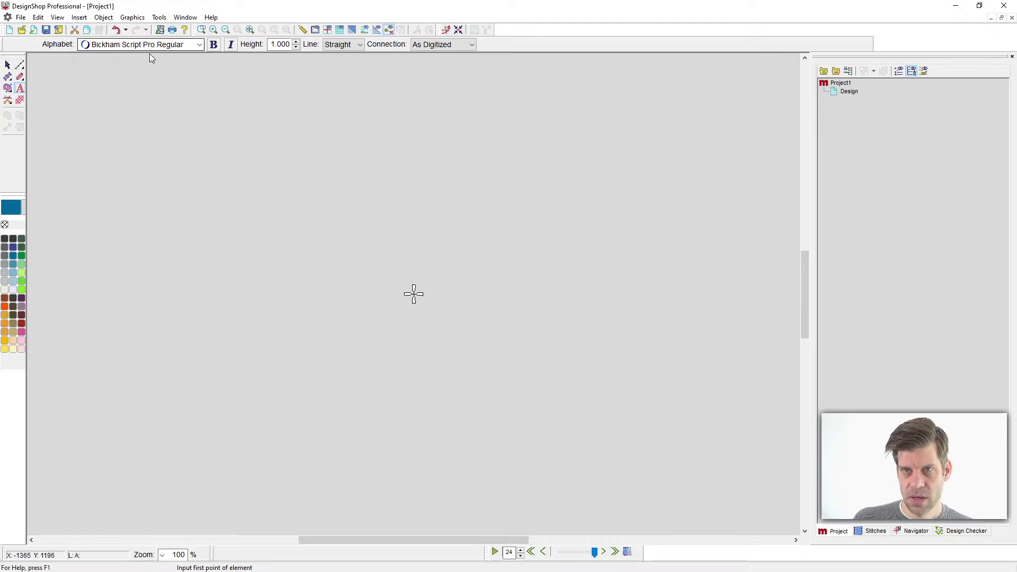
click(20, 88)
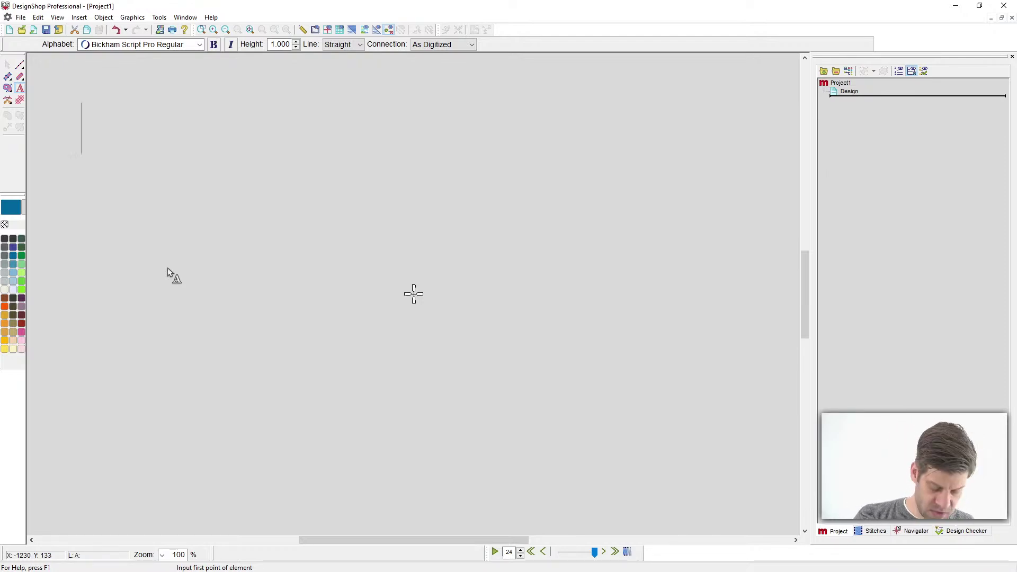
text(B)
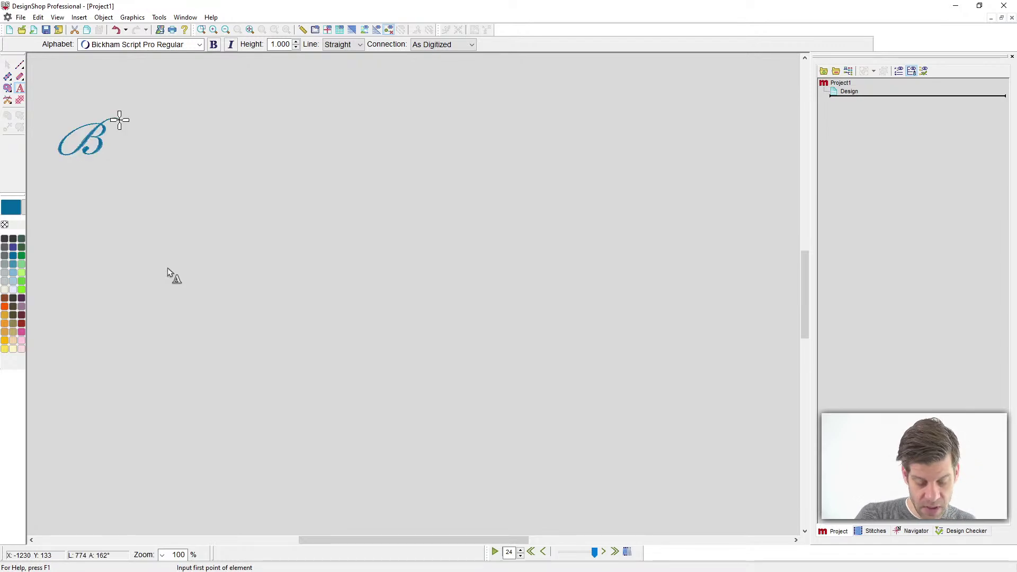
text(u)
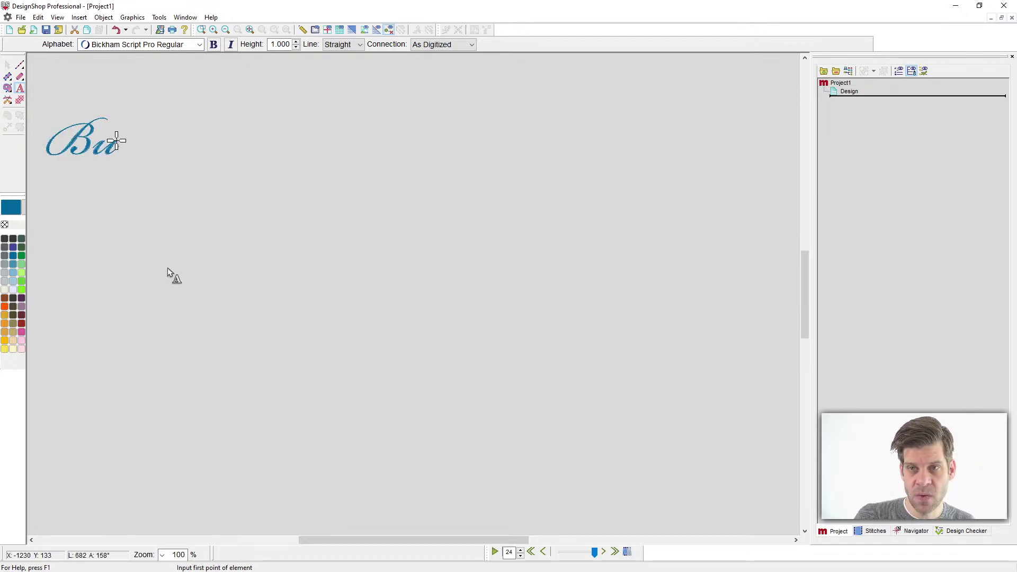
text(r)
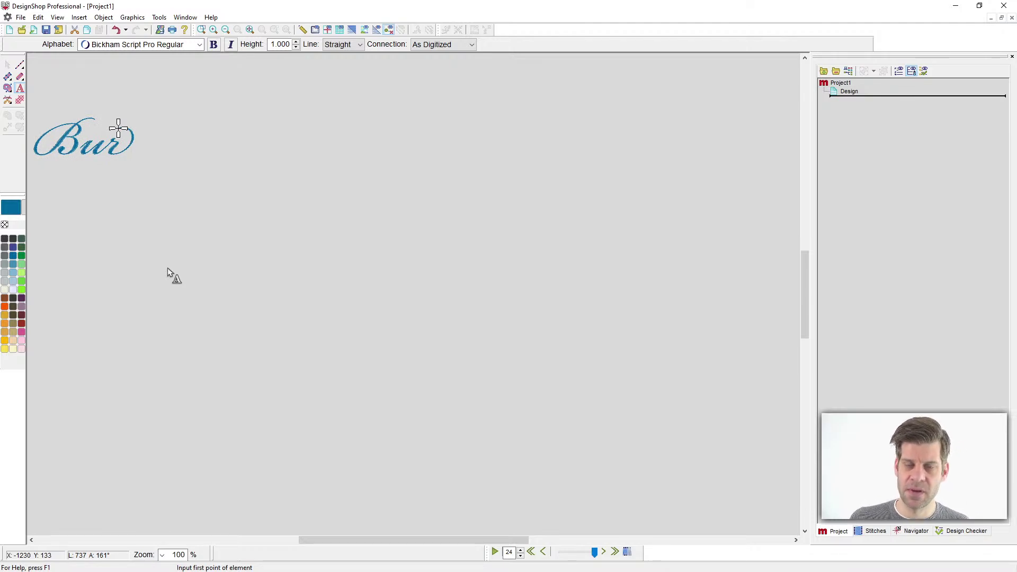
Step: Examine the stitches of the "Bur" lettering up close, including how the script letters connect and the tail of the r
scroll(119, 160, up, 1)
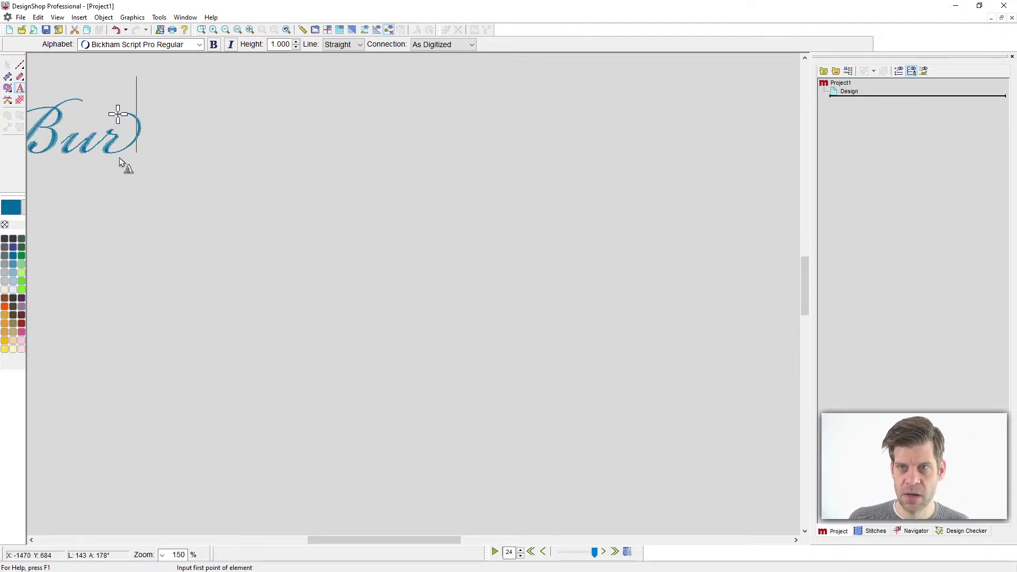
scroll(121, 161, up, 1)
scroll(123, 168, up, 3)
scroll(189, 229, down, 1)
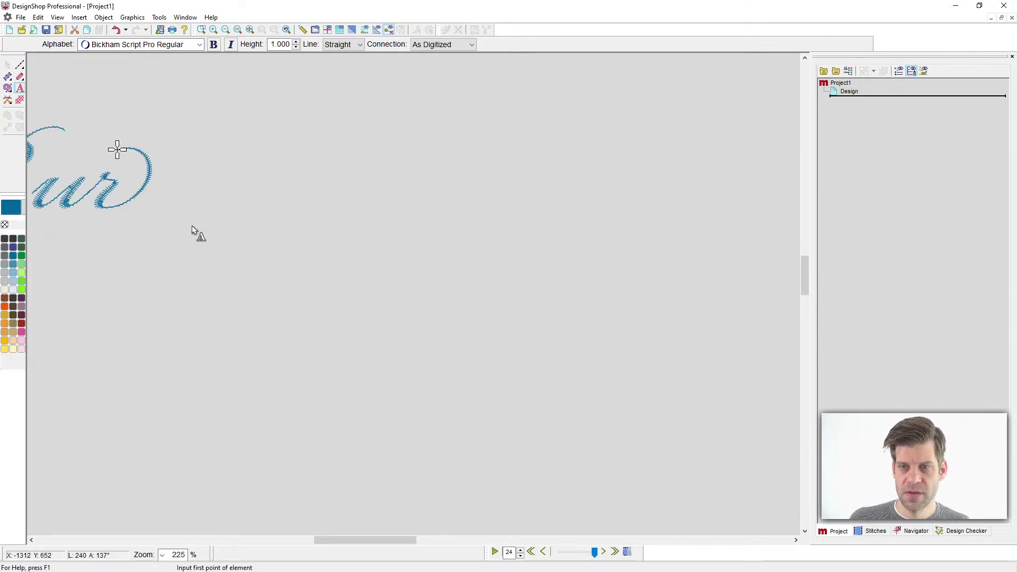
scroll(200, 234, up, 1)
scroll(230, 286, left, 3)
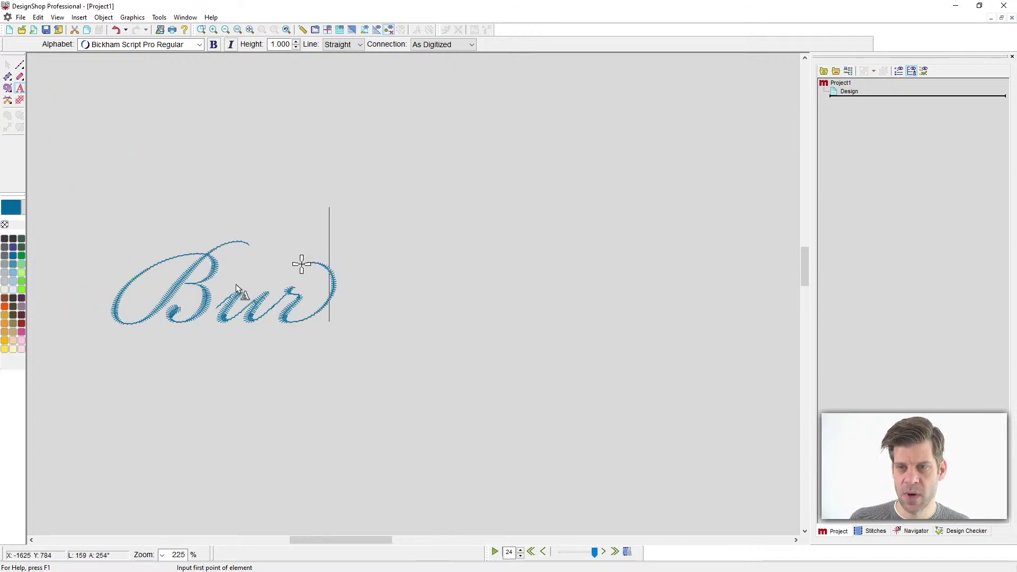
scroll(309, 327, down, 1)
scroll(309, 323, up, 2)
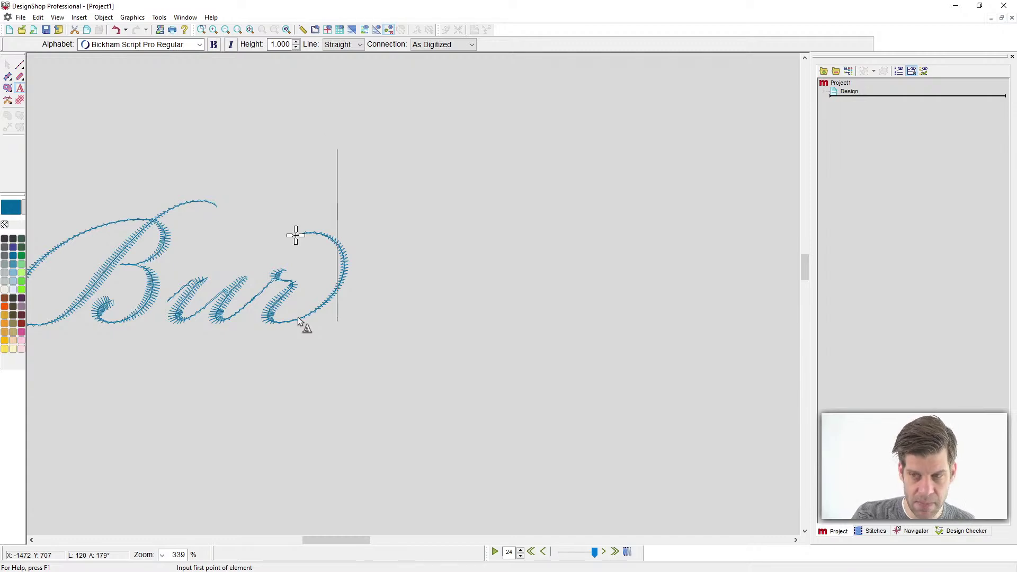
Step: Complete the lettering so it reads "Burgundy" and move the word so it fits fully within the visible canvas
text(g)
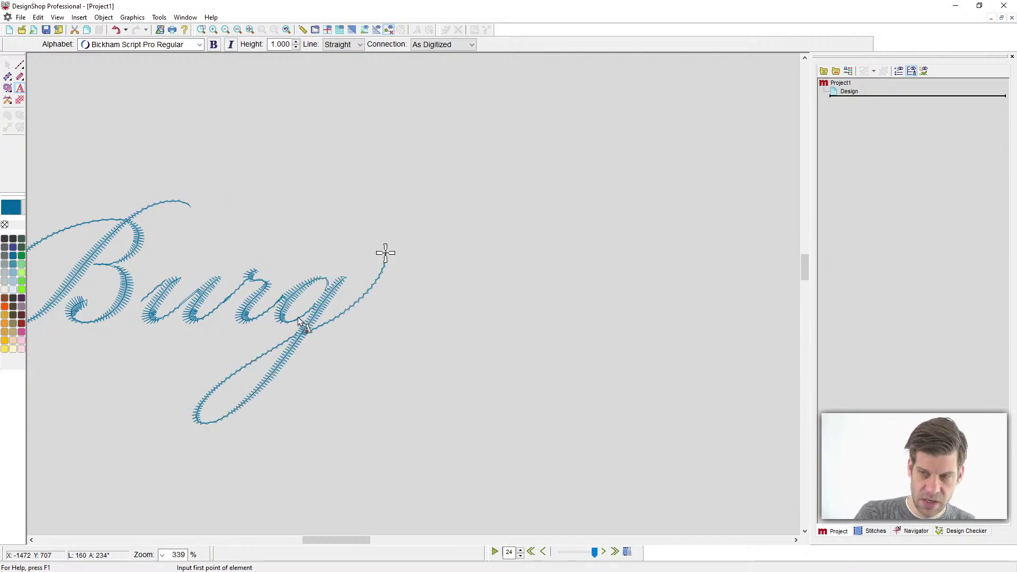
text(u)
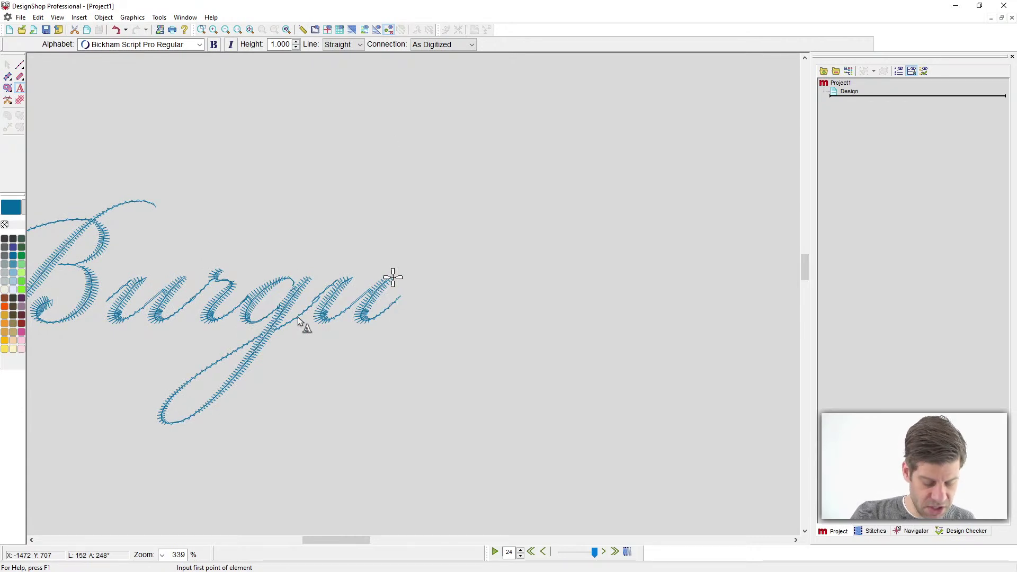
text(nd)
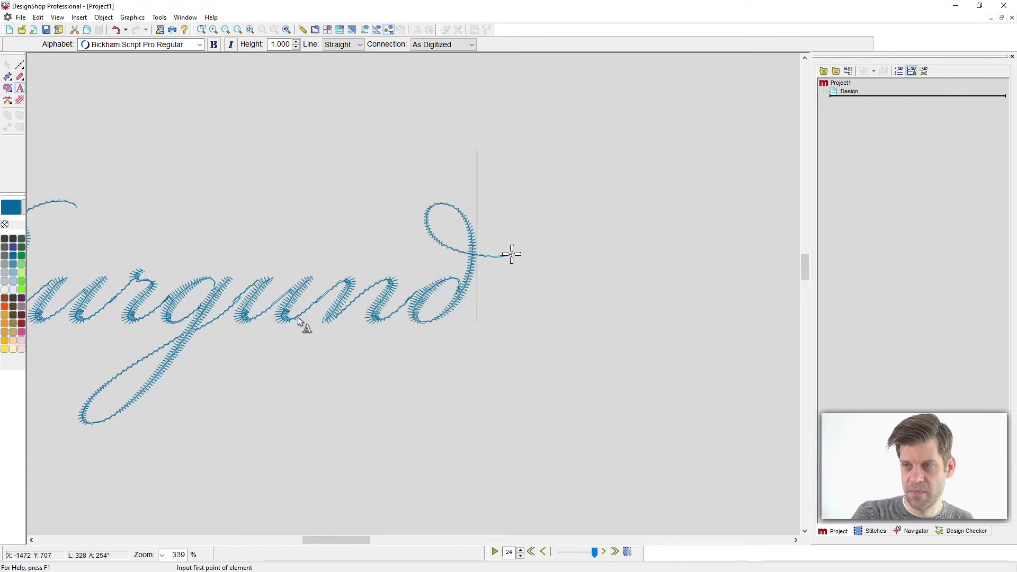
text( y)
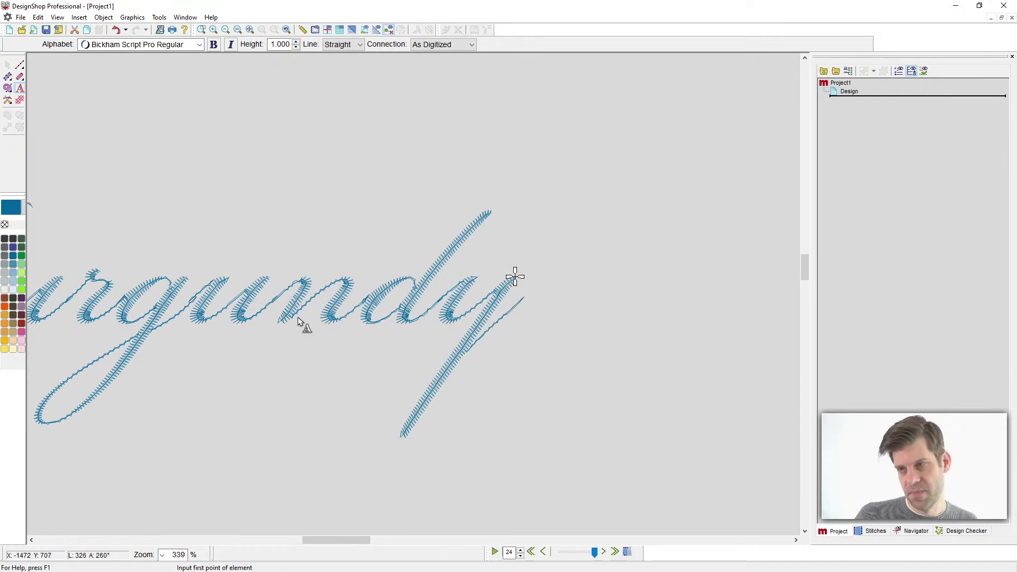
key(Return)
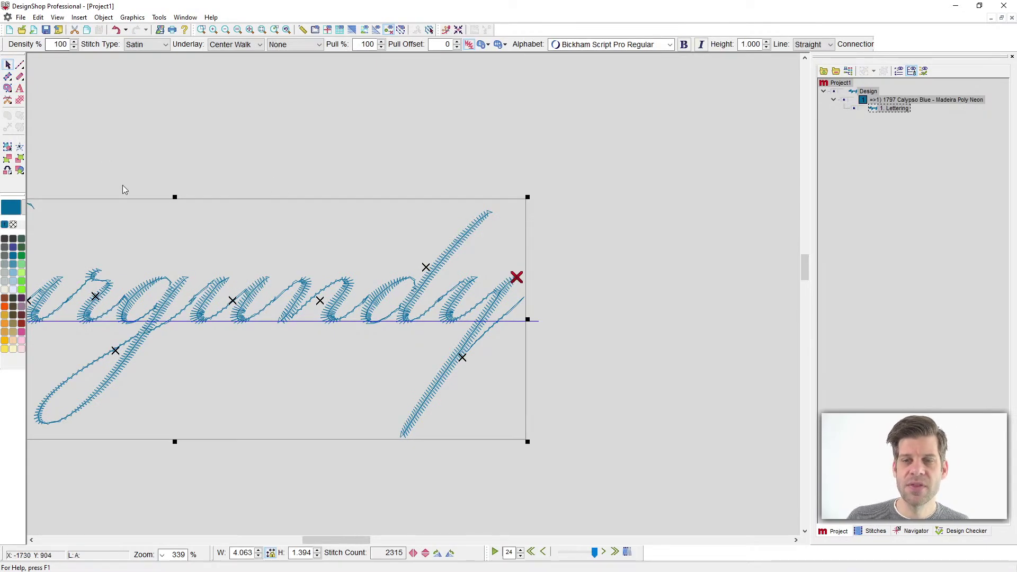
drag(139, 224, 351, 180)
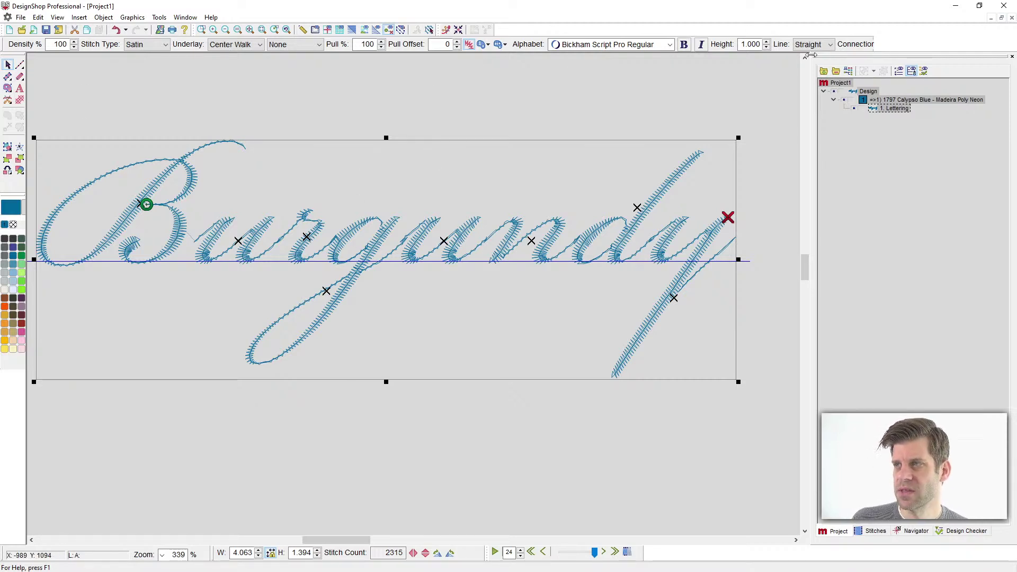
Step: Set the Burgundy lettering's height to 1.5 inches
double_click(749, 44)
text(1)
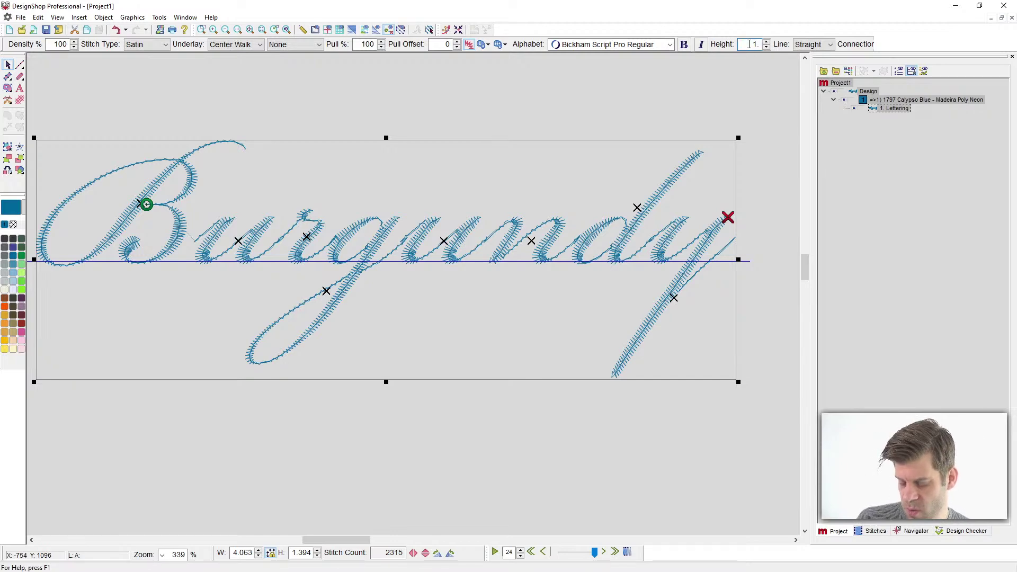
text(.5)
key(Return)
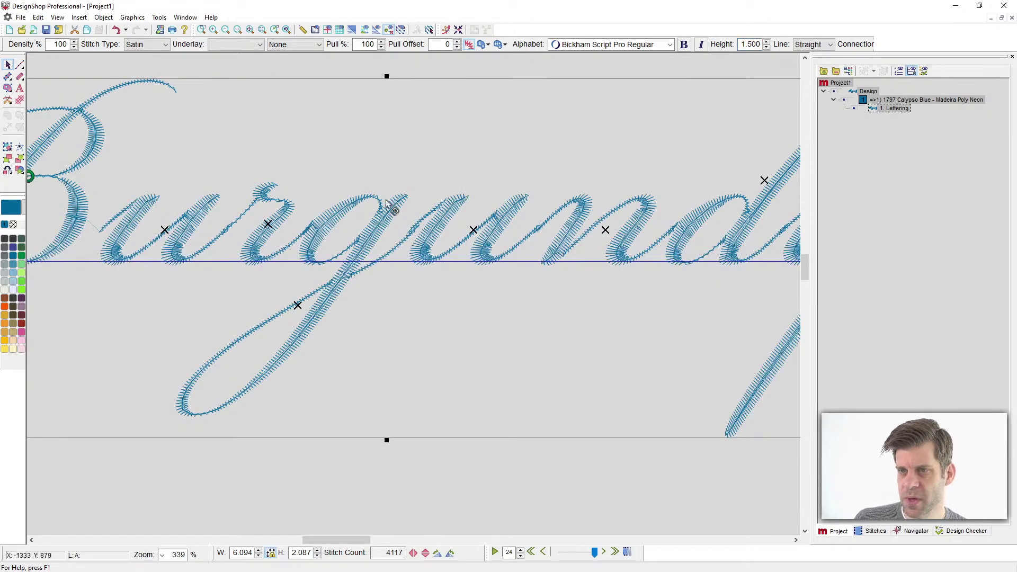
Step: Measure the stitch width of the thin connecting stroke between the first u and the r
click(303, 29)
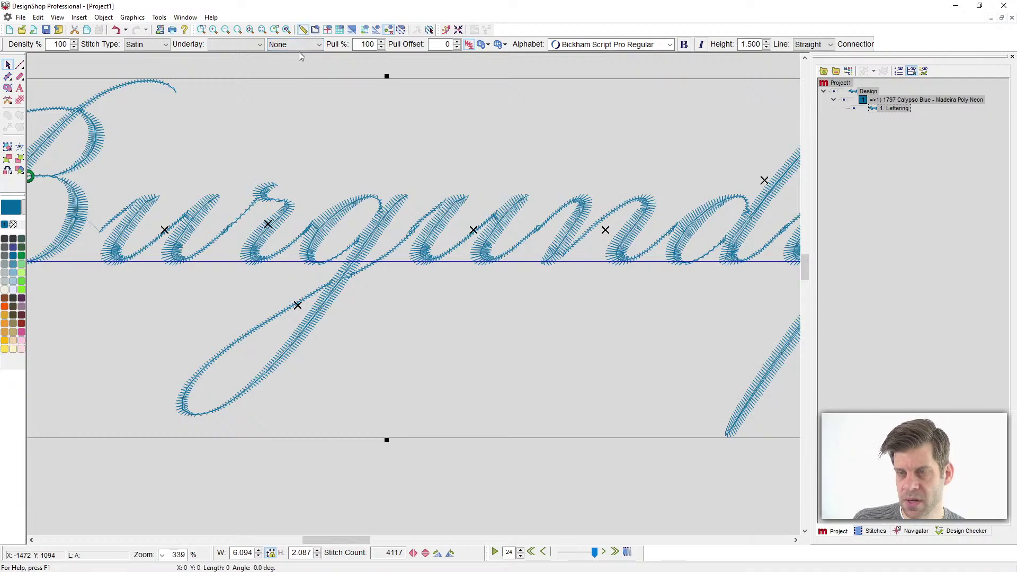
scroll(243, 238, up, 3)
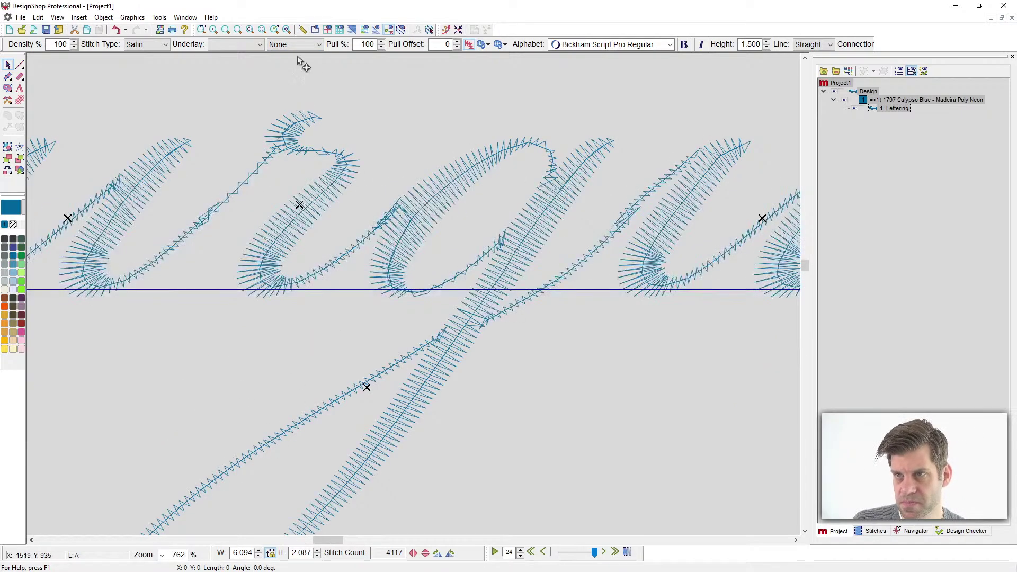
click(303, 30)
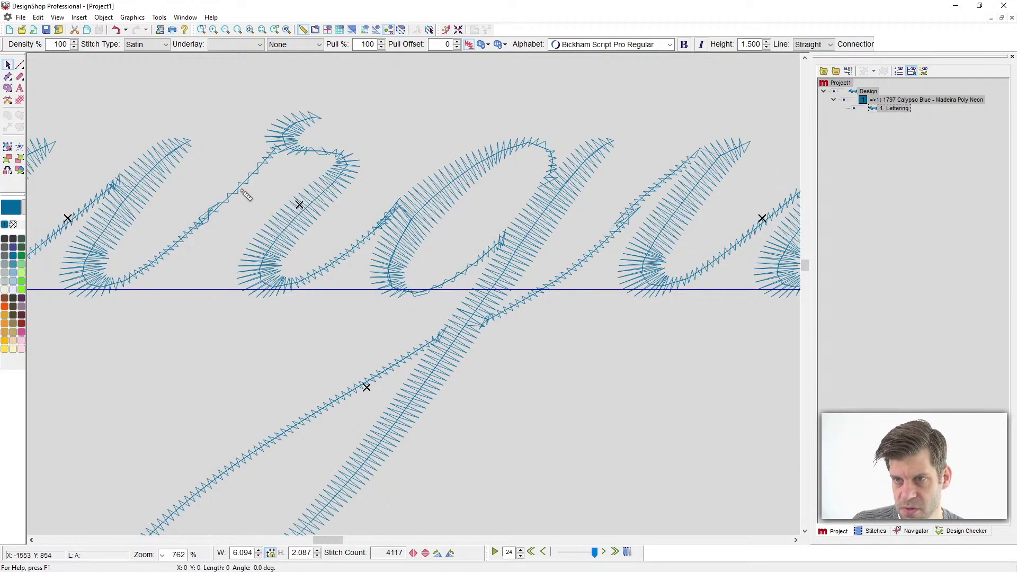
drag(226, 195, 235, 200)
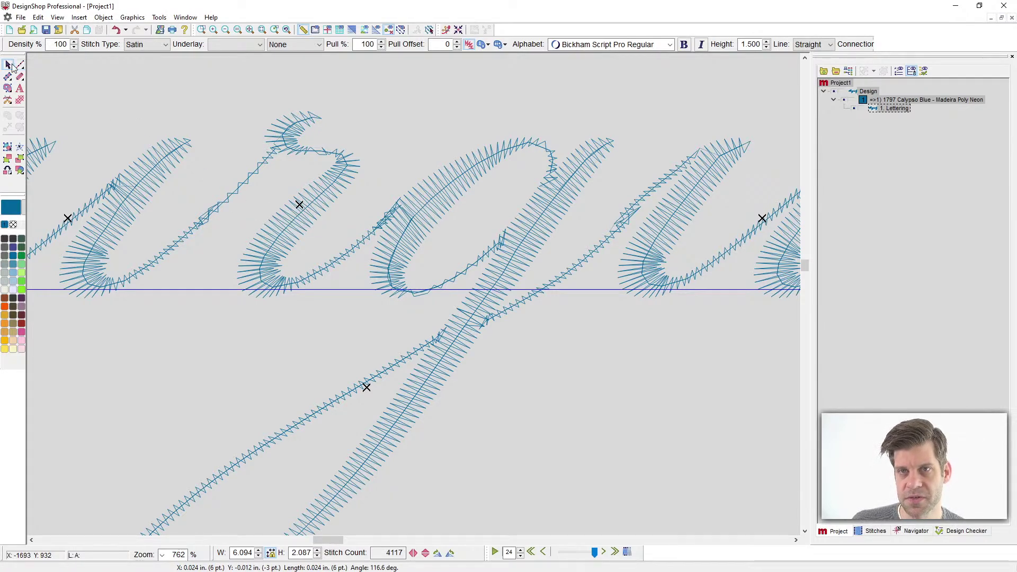
Step: Set the lettering's pull offset to 3 and move the word toward the upper-left area of the canvas
scroll(210, 188, down, 3)
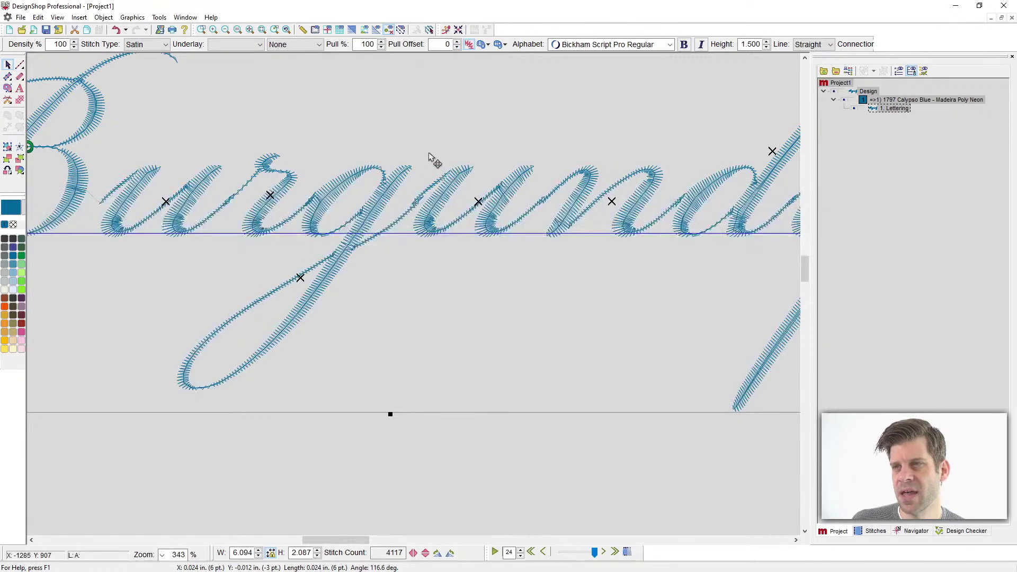
click(457, 43)
click(457, 42)
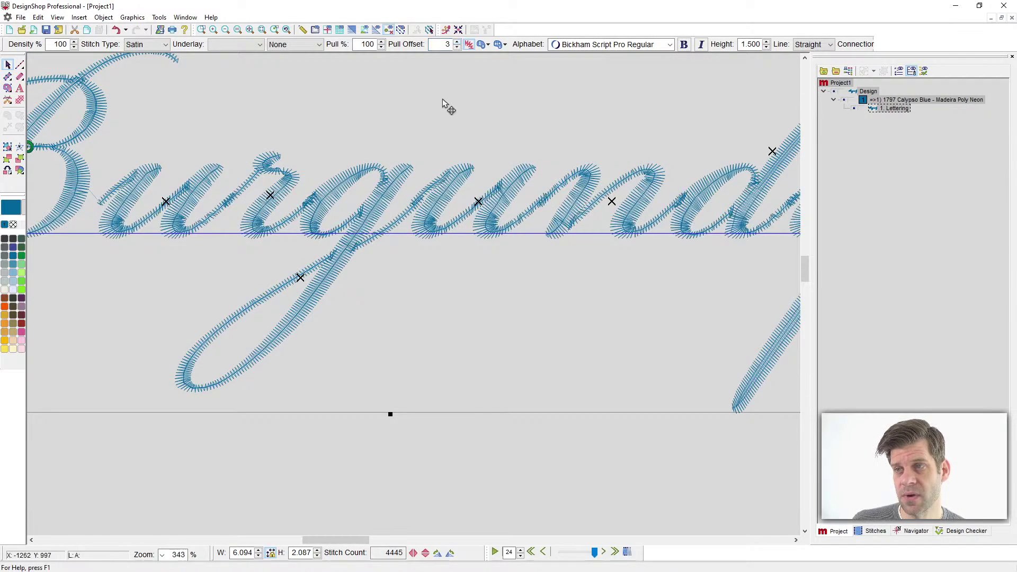
scroll(440, 213, down, 3)
click(436, 334)
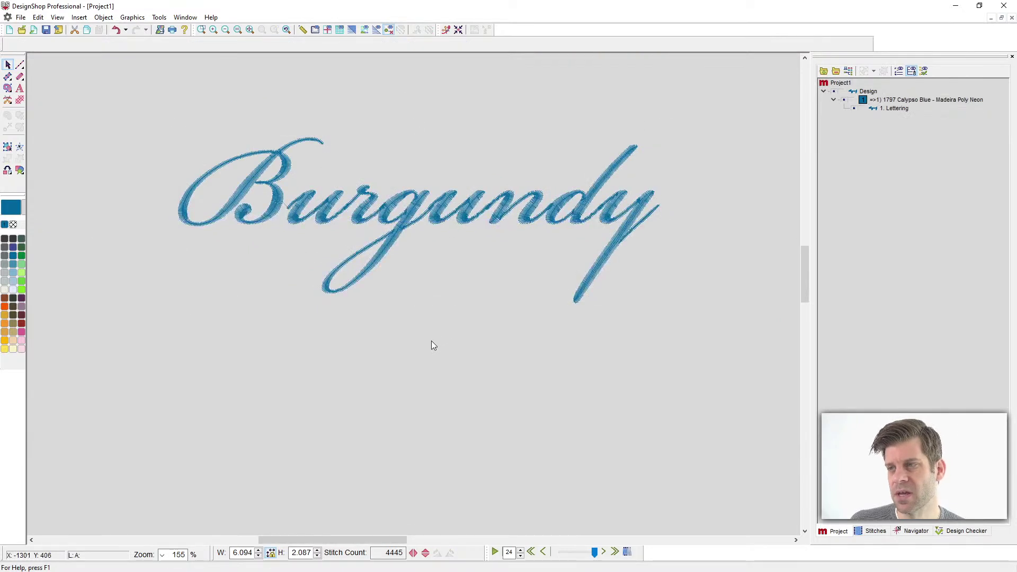
click(459, 186)
drag(471, 168, 387, 147)
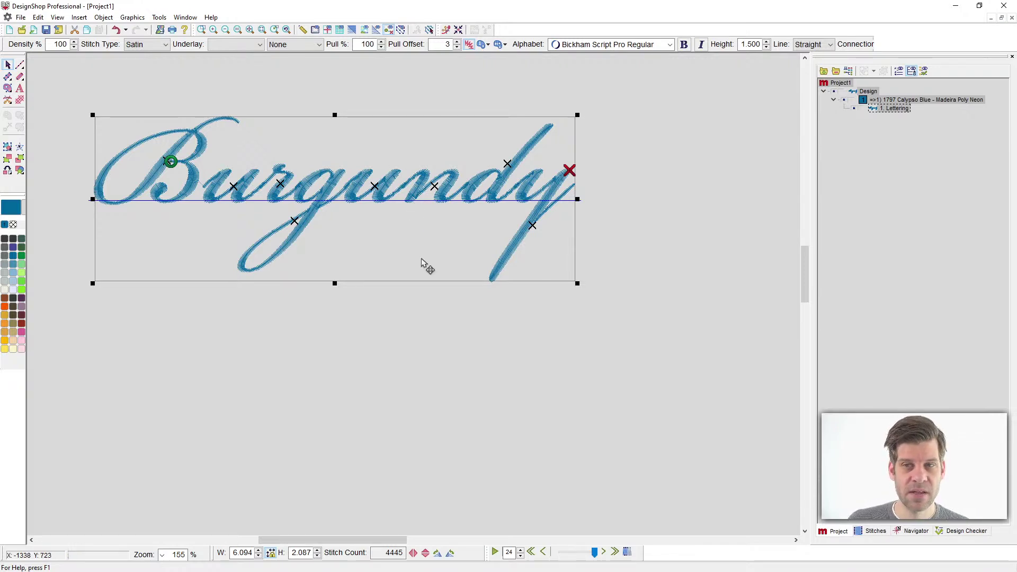
Step: Open the Burgundy lettering's object properties and show the character list with the alternate glyphs for lowercase y
double_click(405, 247)
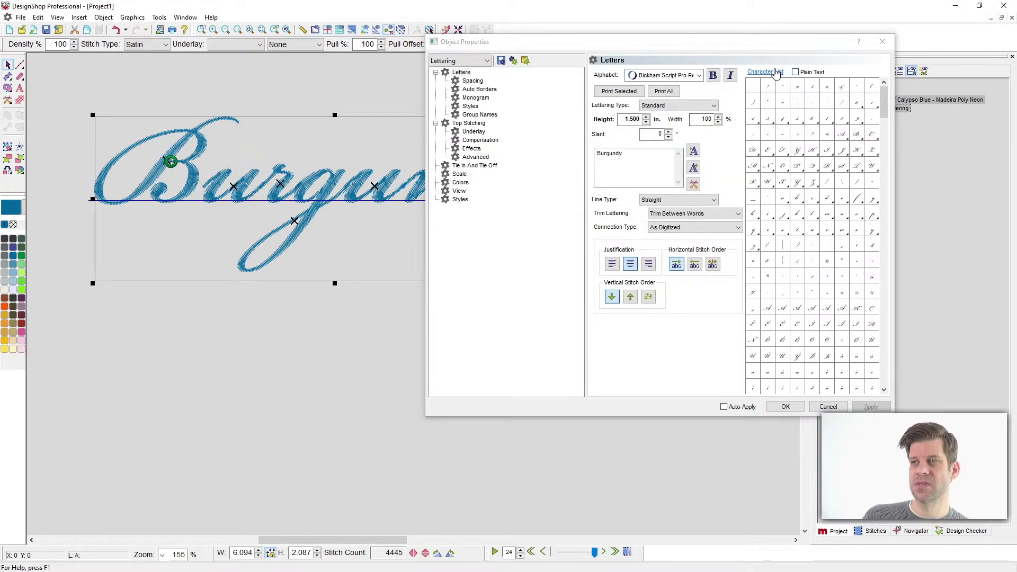
click(773, 74)
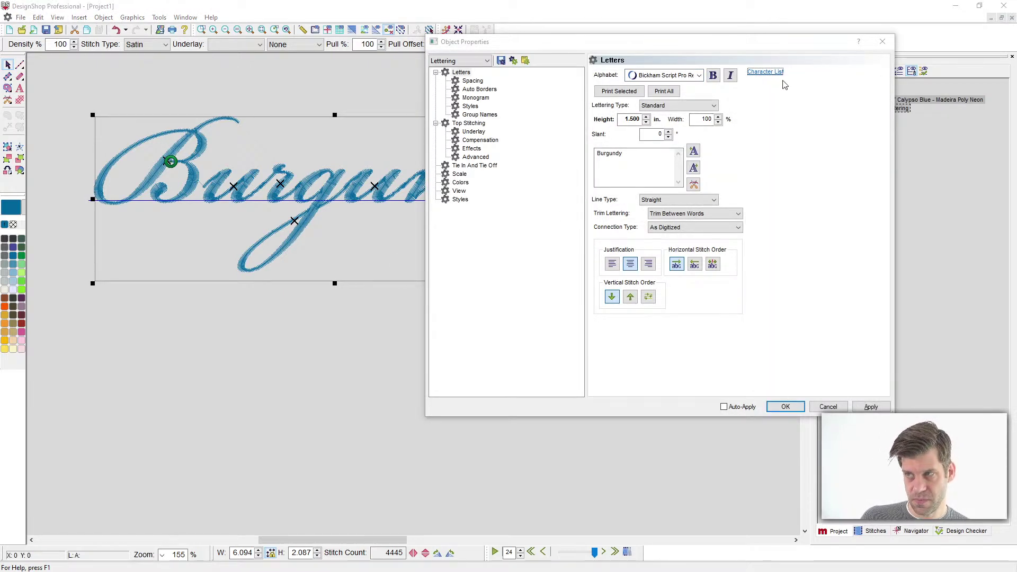
click(772, 74)
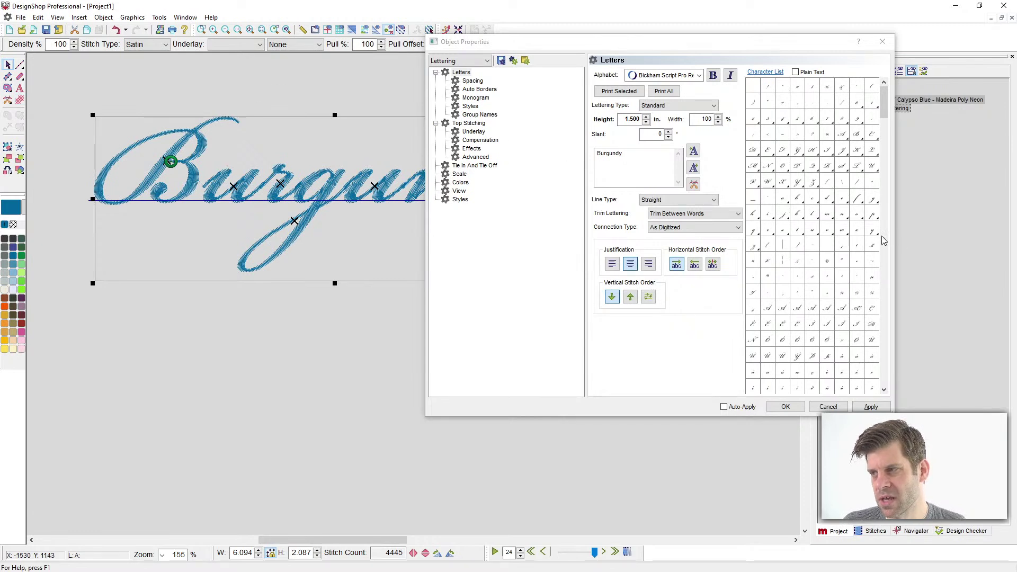
mouse_move(872, 232)
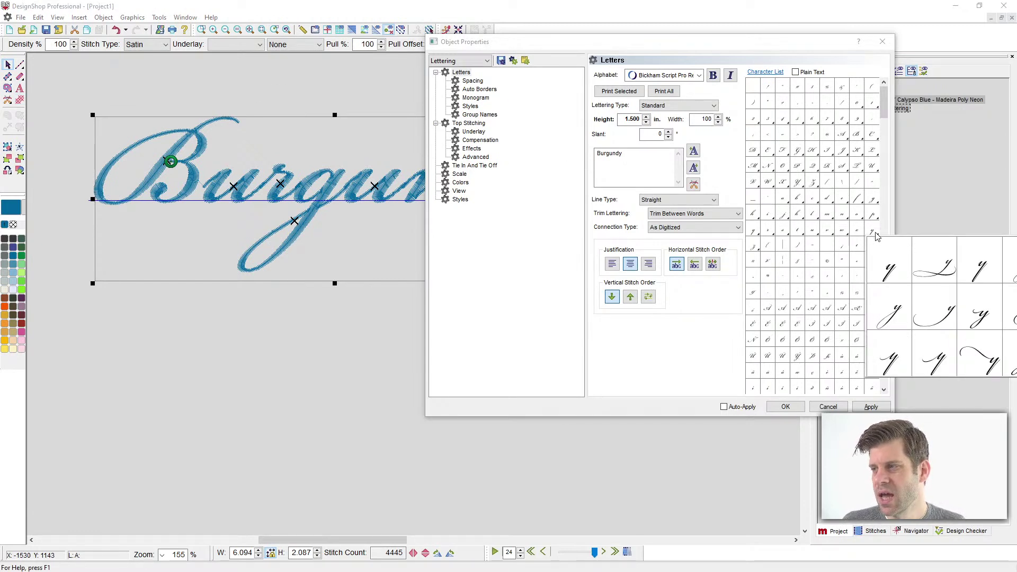
Step: Replace the final y of Burgundy with the alternate whose tail ends in a large curl, and apply the change
drag(669, 47, 576, 100)
click(527, 207)
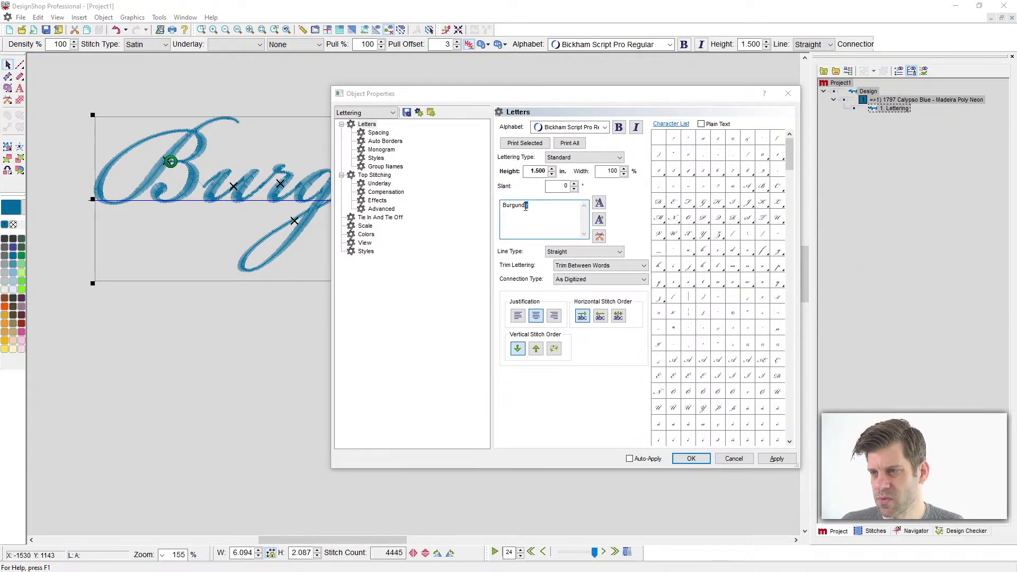
click(779, 287)
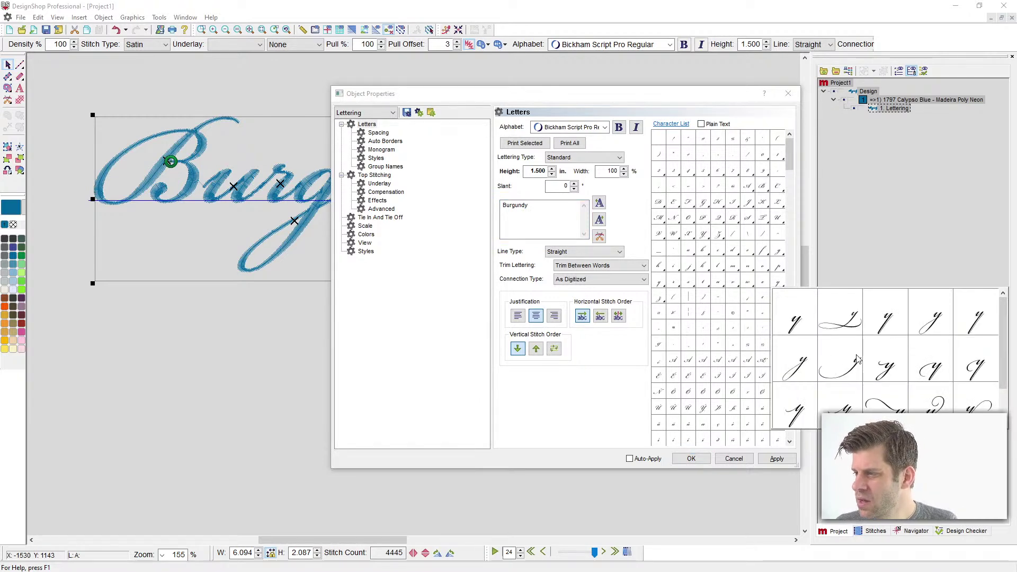
scroll(1006, 328, down, 1)
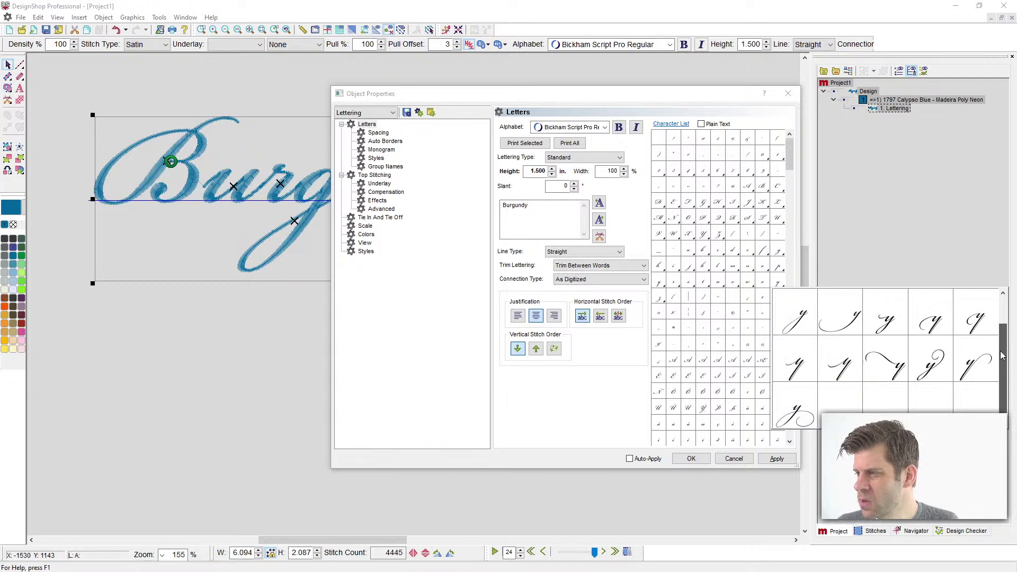
click(789, 408)
click(769, 458)
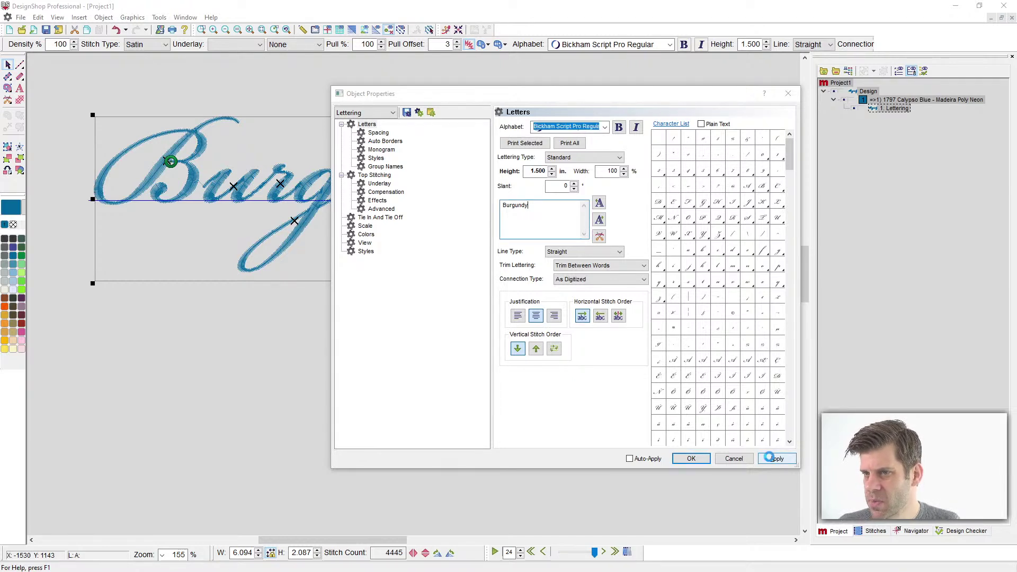
Step: Replace the d in Burgundy with the plain straight-stemmed alternate, accept the change and deselect the lettering
drag(452, 95, 519, 313)
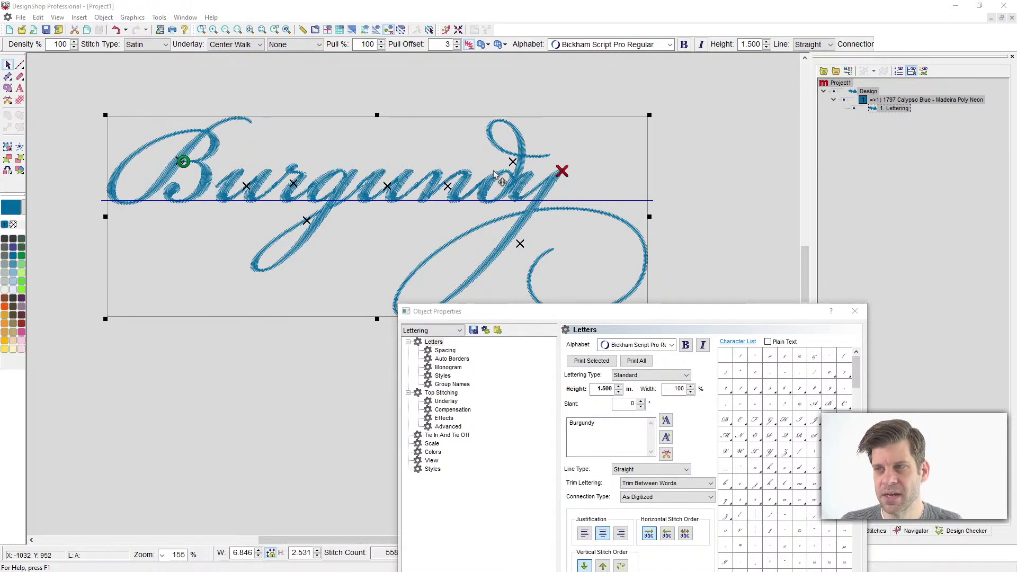
drag(591, 425, 588, 426)
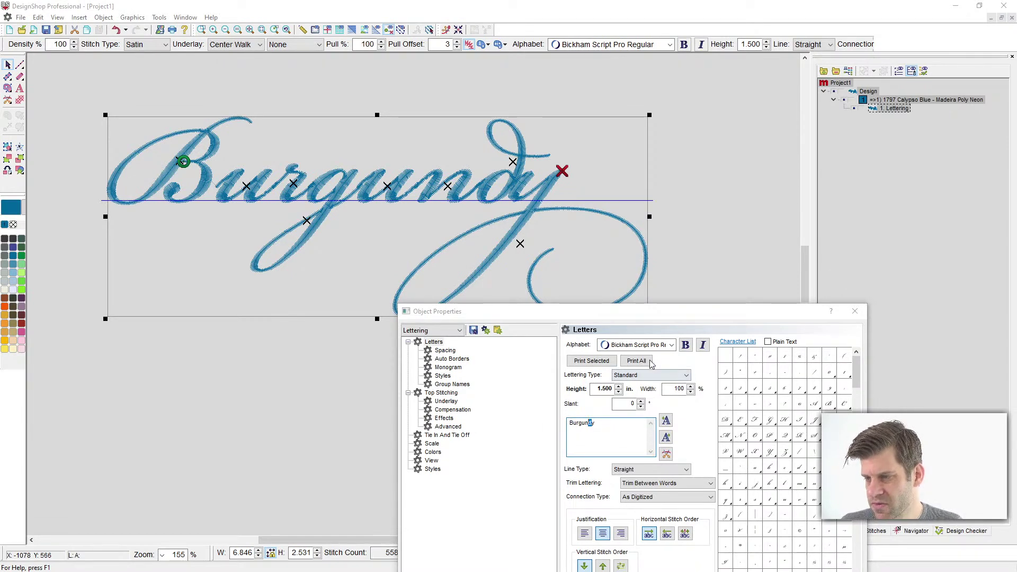
drag(652, 314, 718, 153)
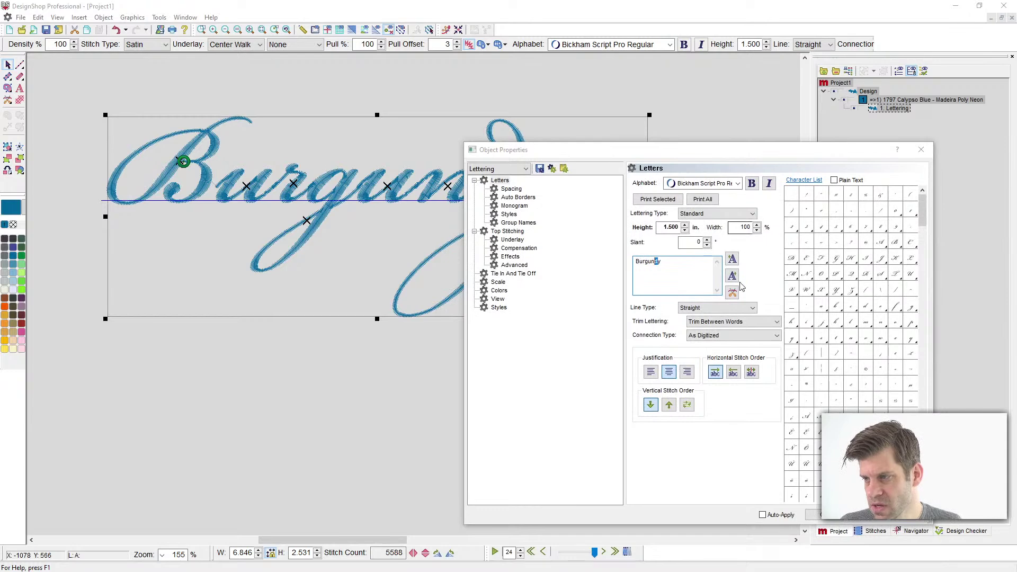
click(867, 312)
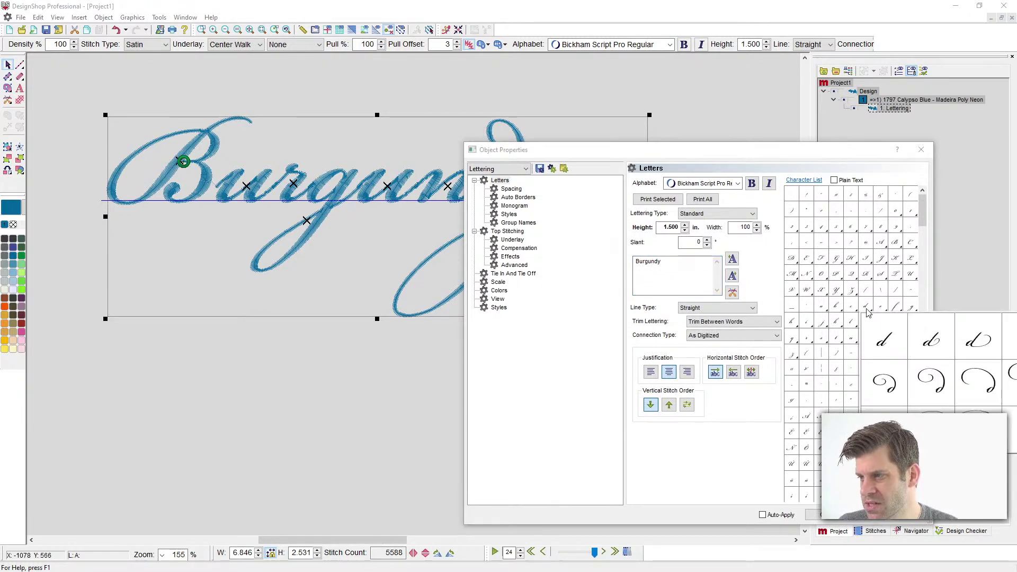
click(885, 340)
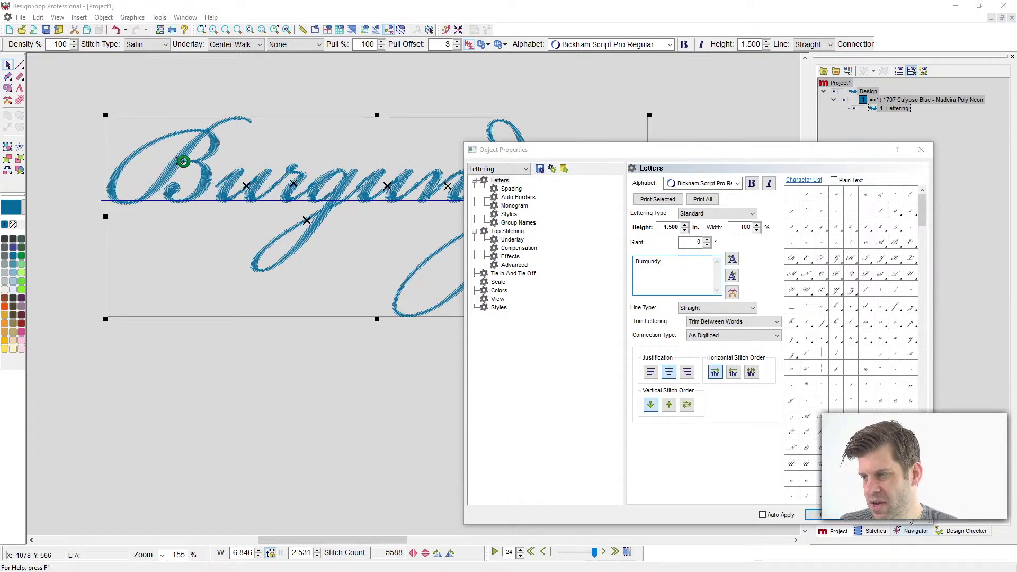
click(669, 183)
click(818, 515)
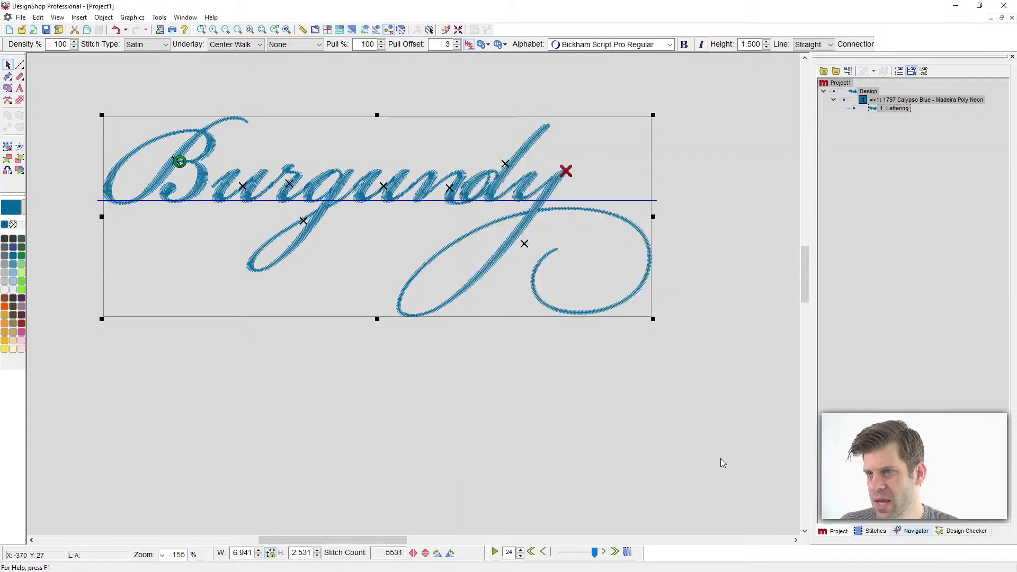
click(649, 437)
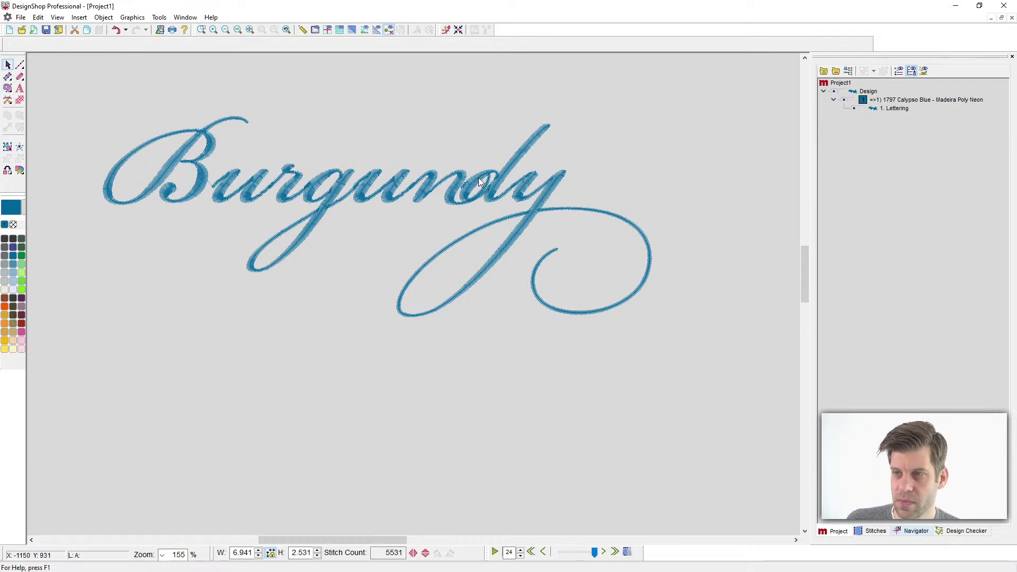
Step: Reopen the lettering's properties and replace the d in Burgundy with an alternate that has a looped ascender
double_click(418, 151)
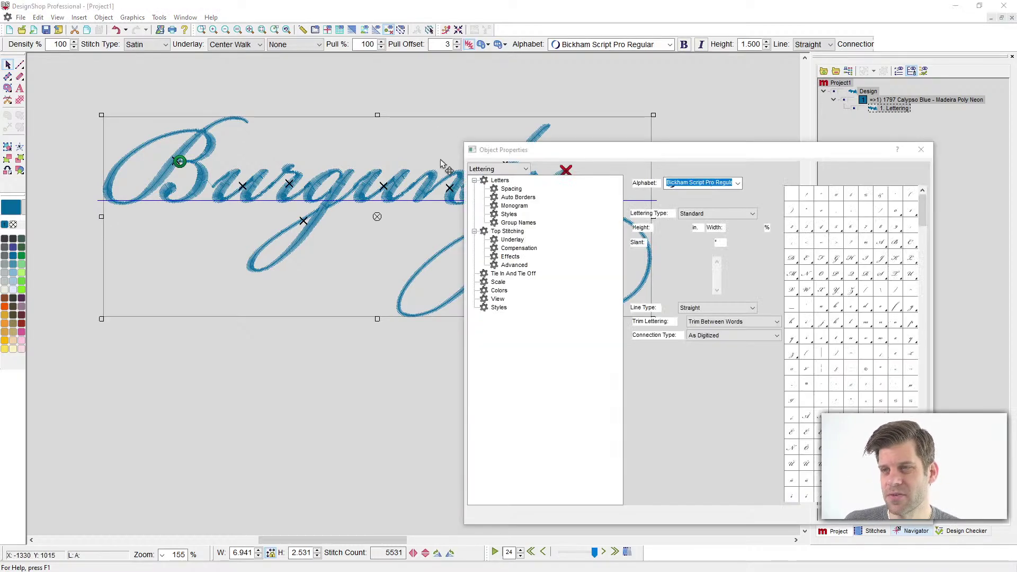
click(650, 262)
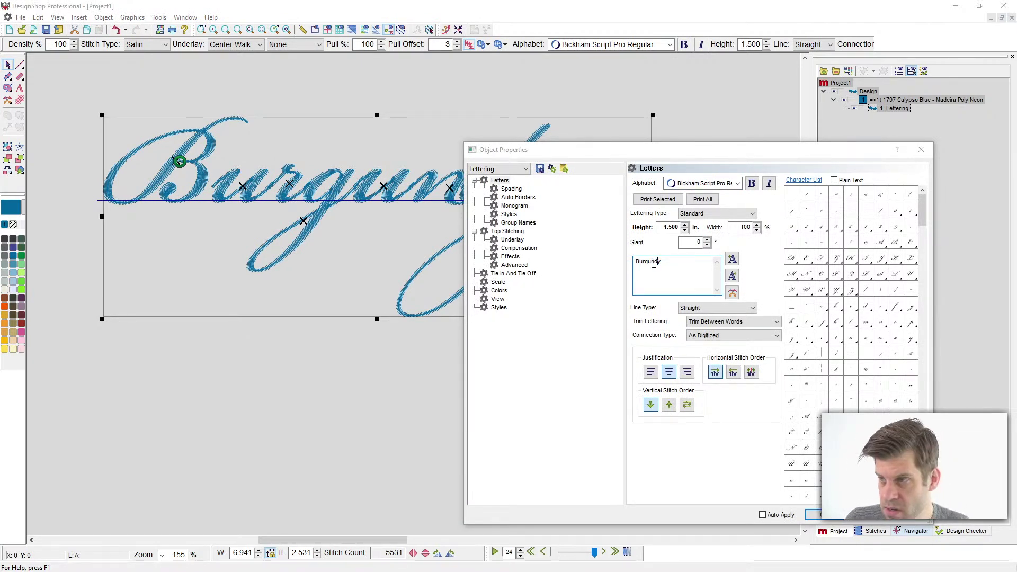
click(669, 182)
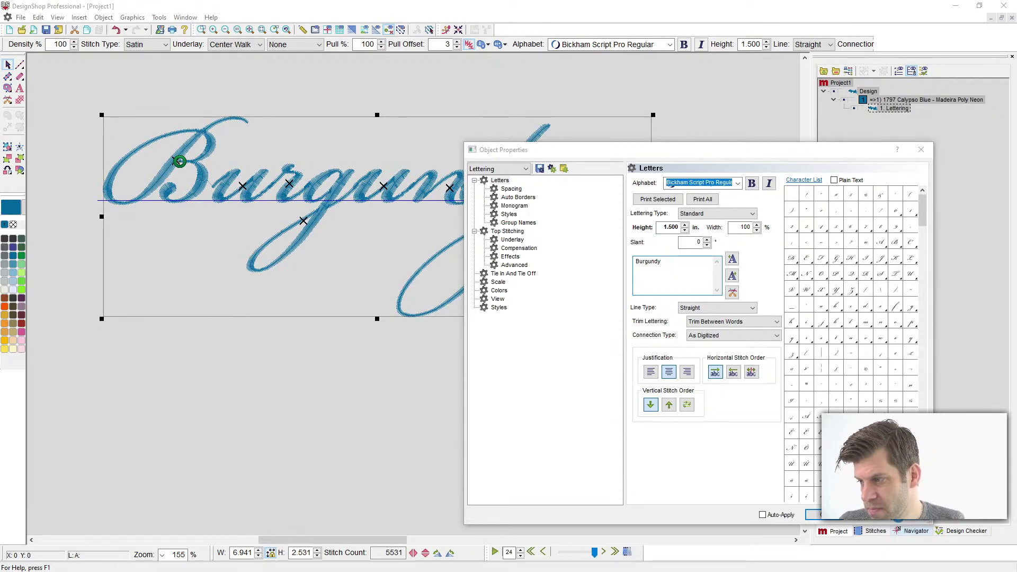
drag(560, 153, 536, 272)
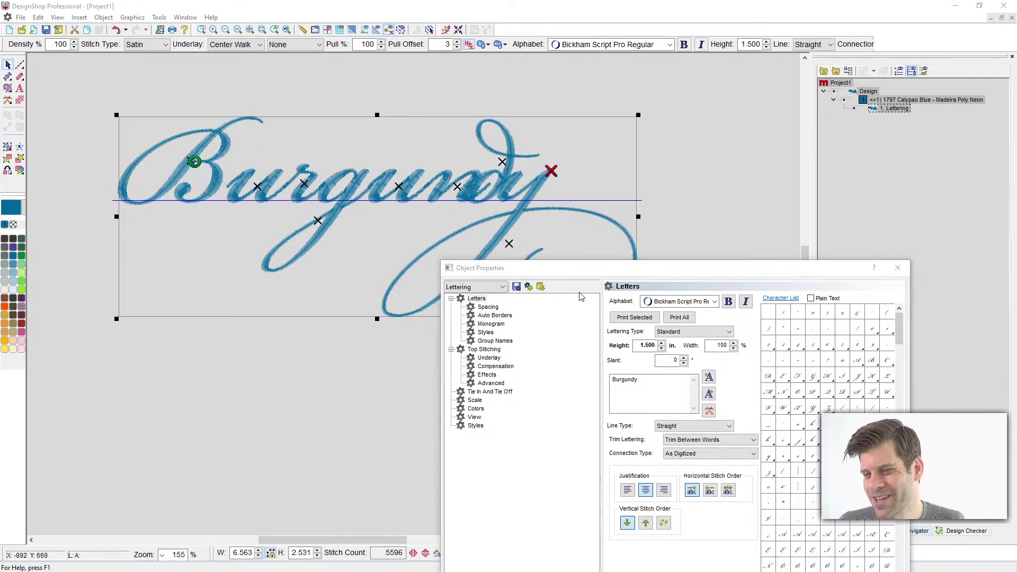
Step: Replace the d in Burgundy with the plain straight-stemmed alternate and apply the change
click(632, 380)
drag(632, 381, 628, 382)
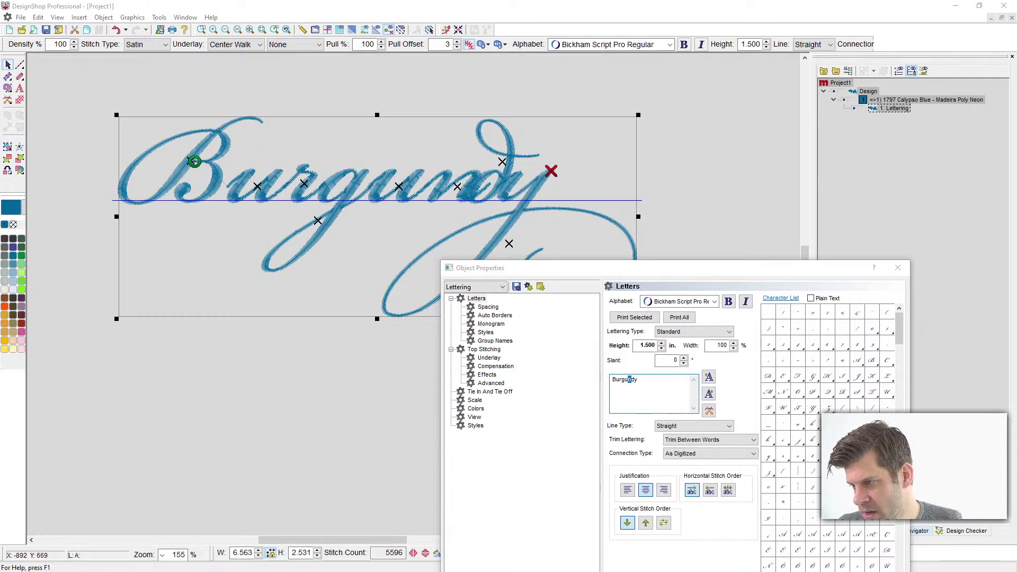
click(857, 440)
click(873, 380)
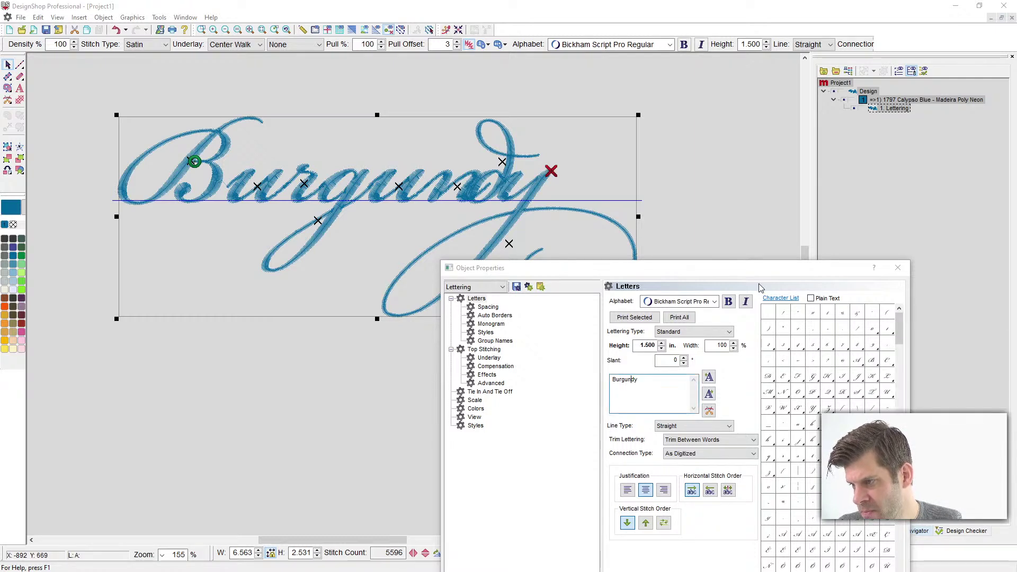
drag(751, 272, 726, 142)
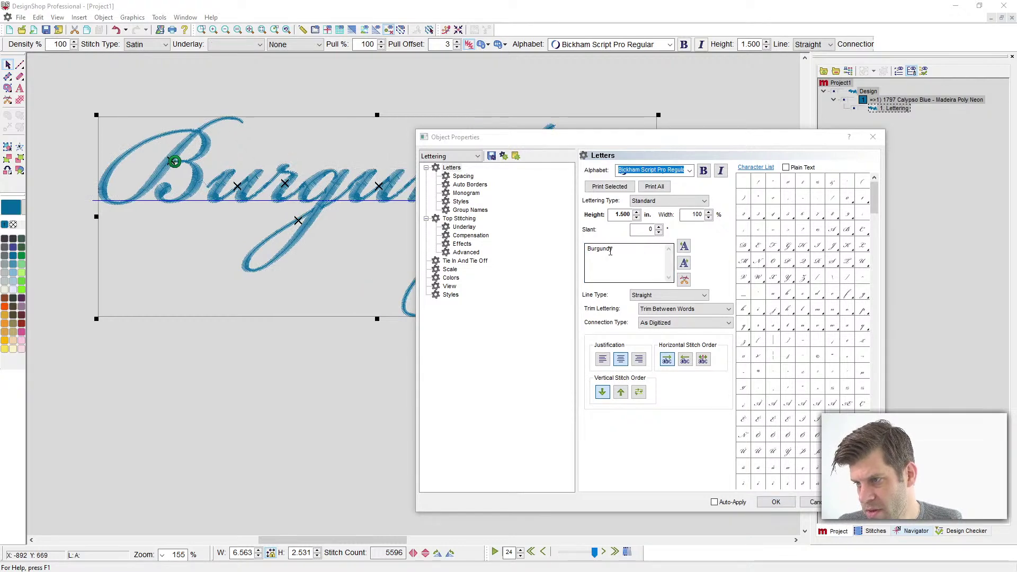
drag(561, 139, 581, 277)
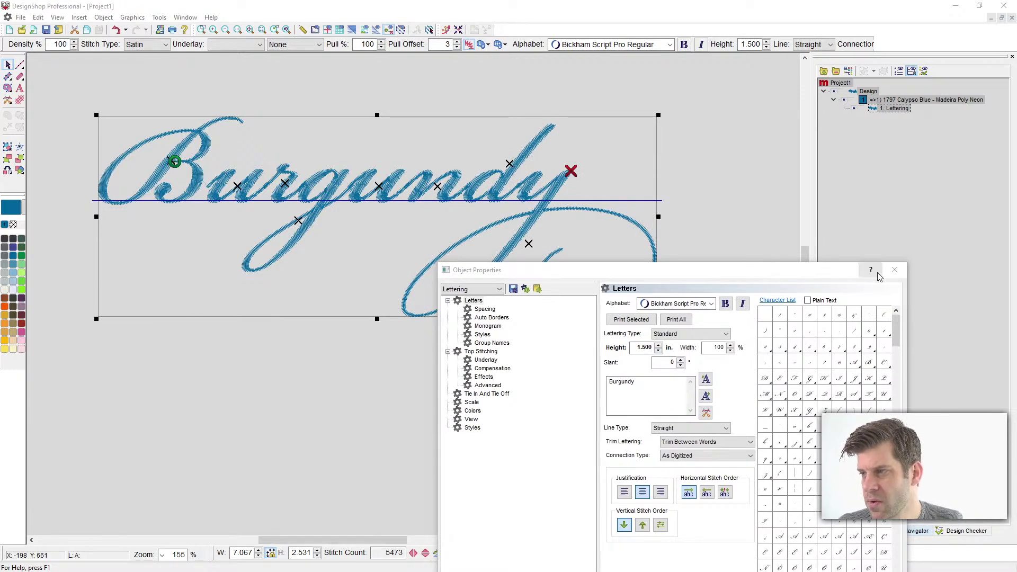
Step: Replace the capital B in Burgundy with the alternate that has large looping flourishes, accept the change and reposition the lettering
click(613, 384)
click(610, 382)
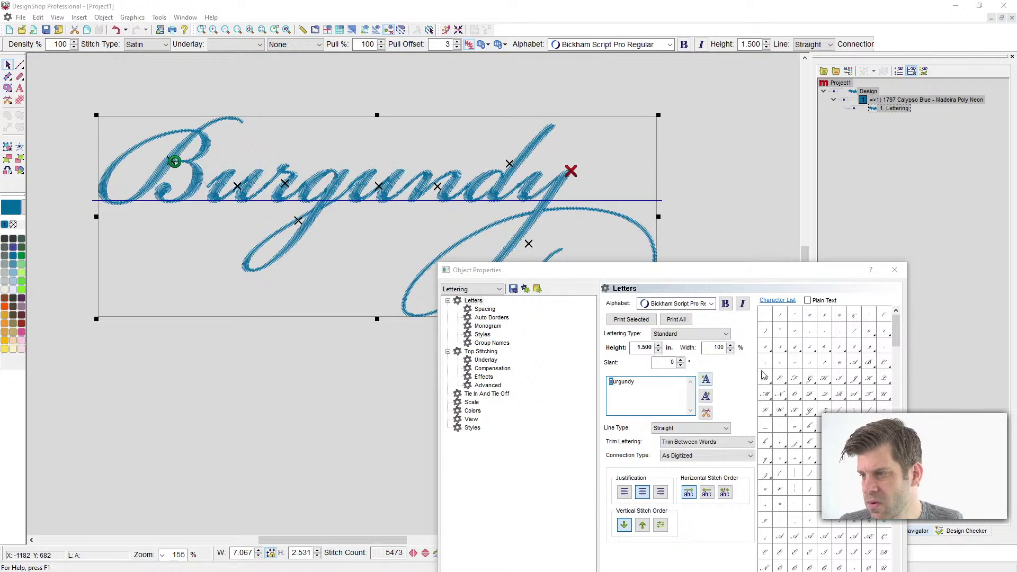
mouse_move(868, 369)
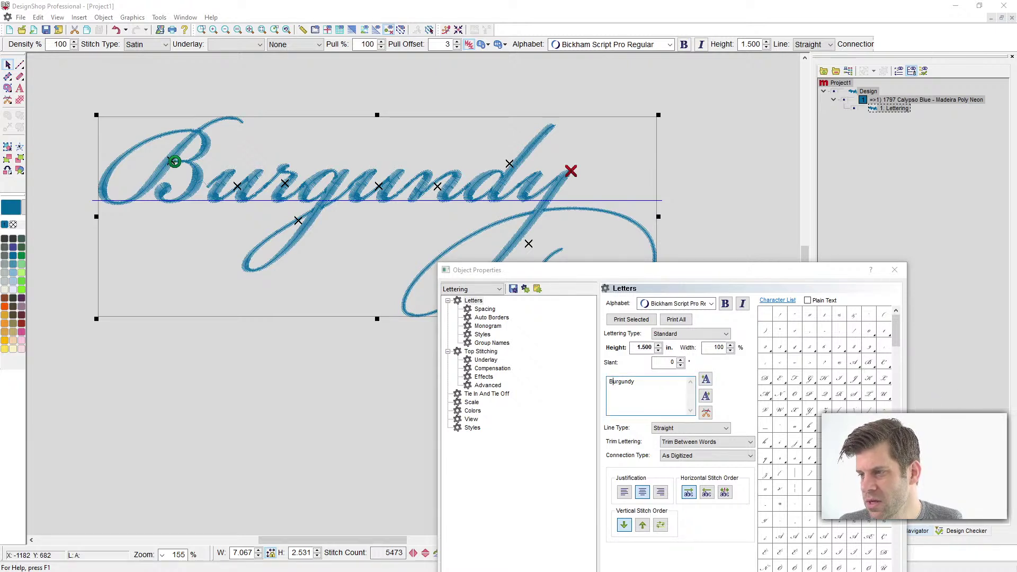
drag(708, 271, 688, 135)
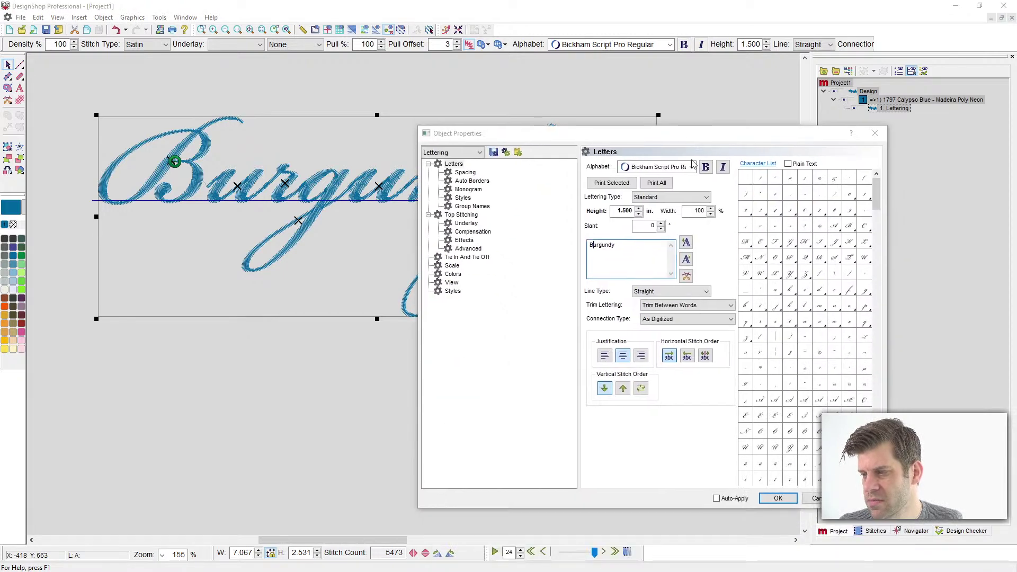
click(621, 166)
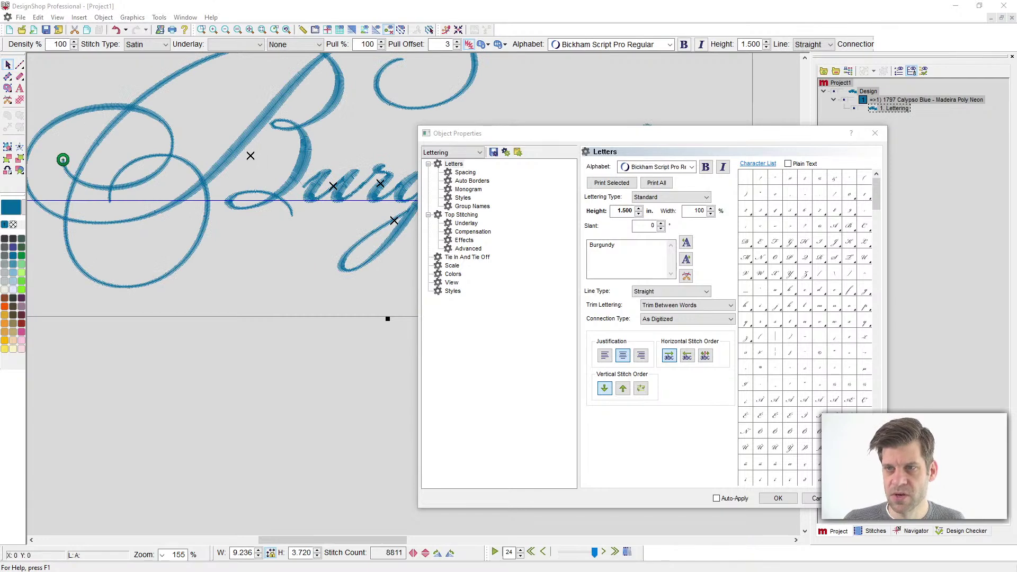
click(777, 499)
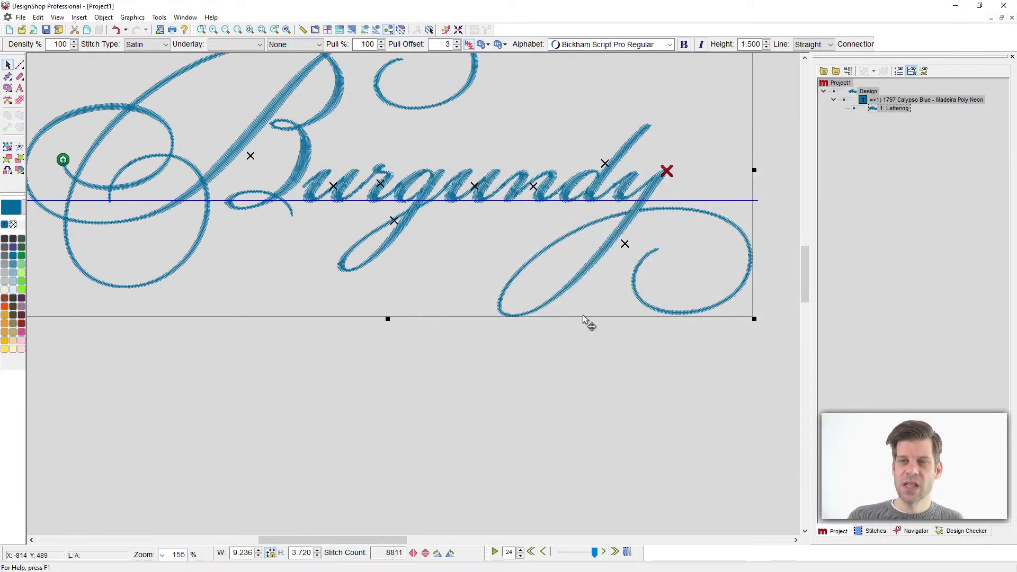
drag(388, 318, 423, 346)
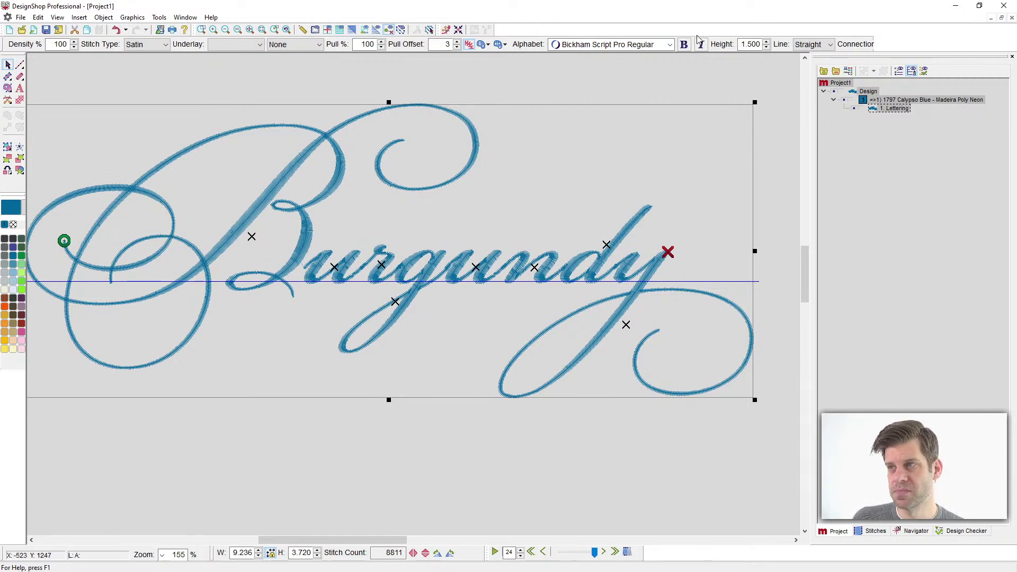
drag(472, 340, 476, 219)
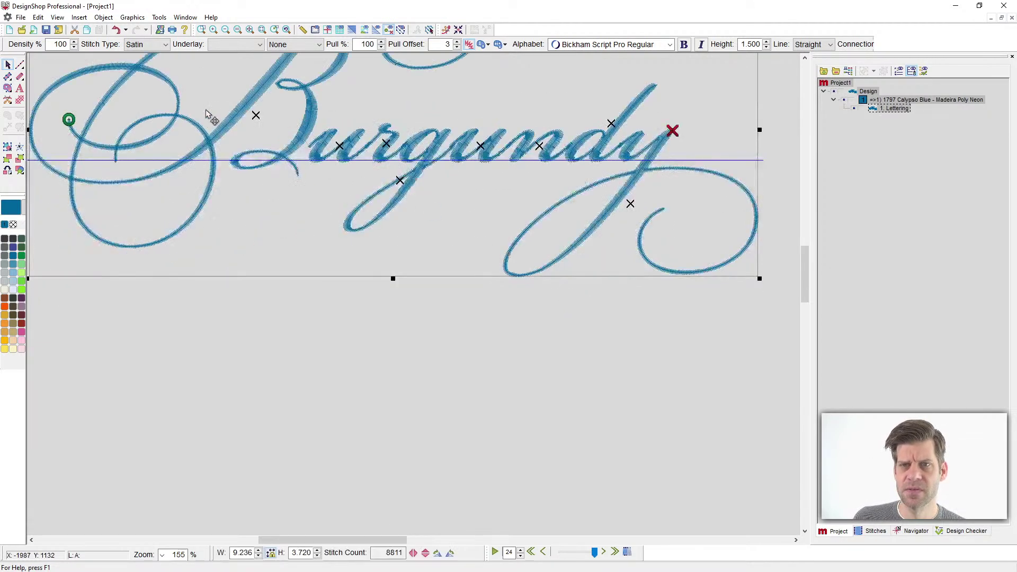
Step: Create a new project and choose the AdornS Pomander alphabet for new lettering
click(9, 30)
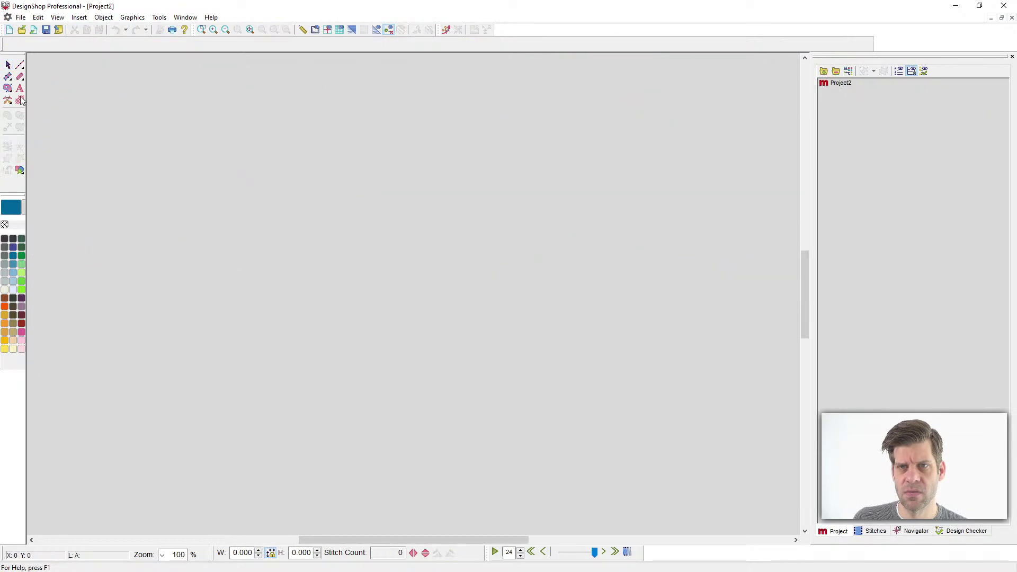
click(19, 89)
click(155, 297)
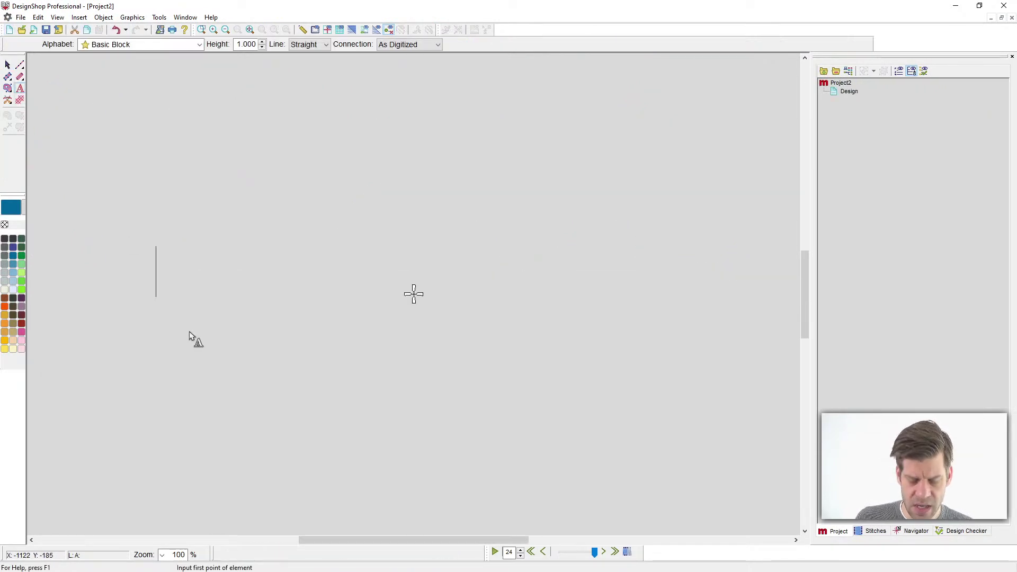
click(145, 46)
text(pom)
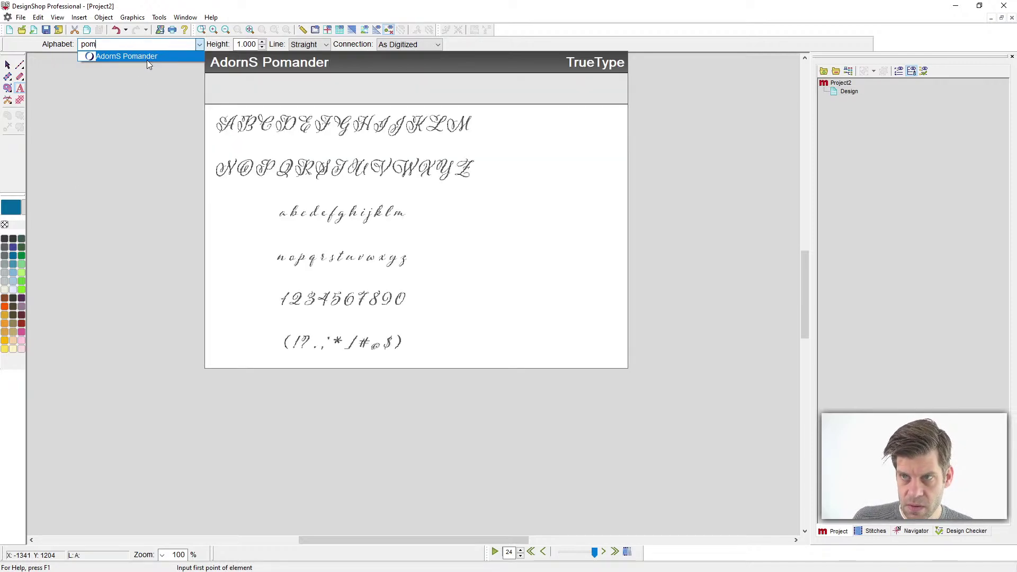
click(148, 57)
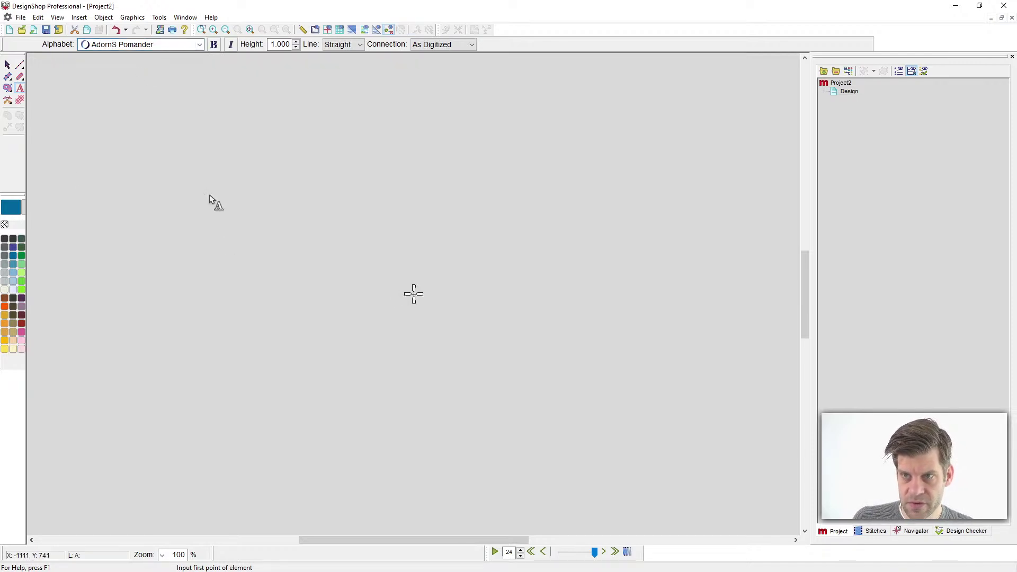
Step: Add the lettering "Burgundy" and move the finished object closer to the centre of the workspace
click(189, 291)
text(Bu)
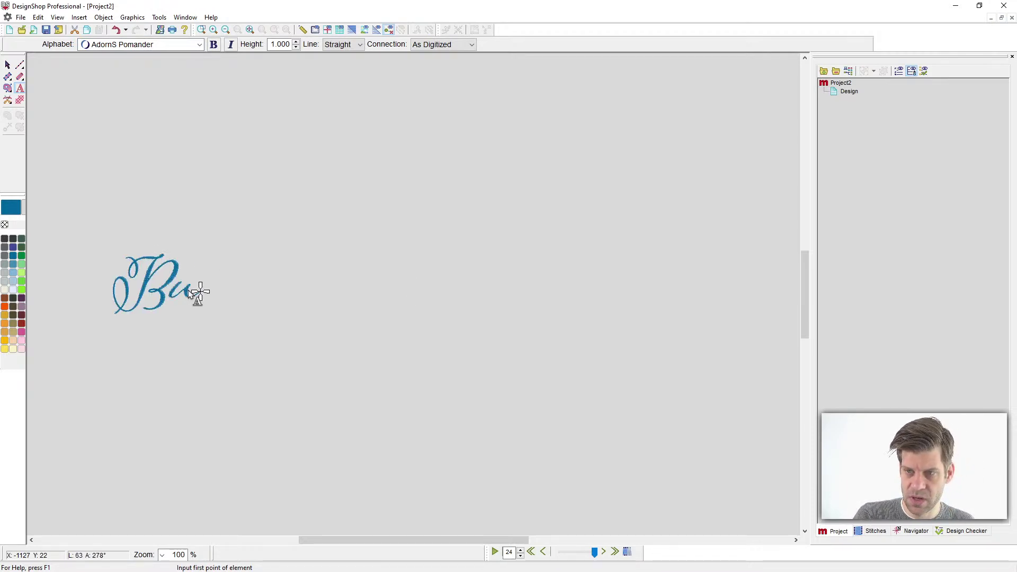
text(rgundy)
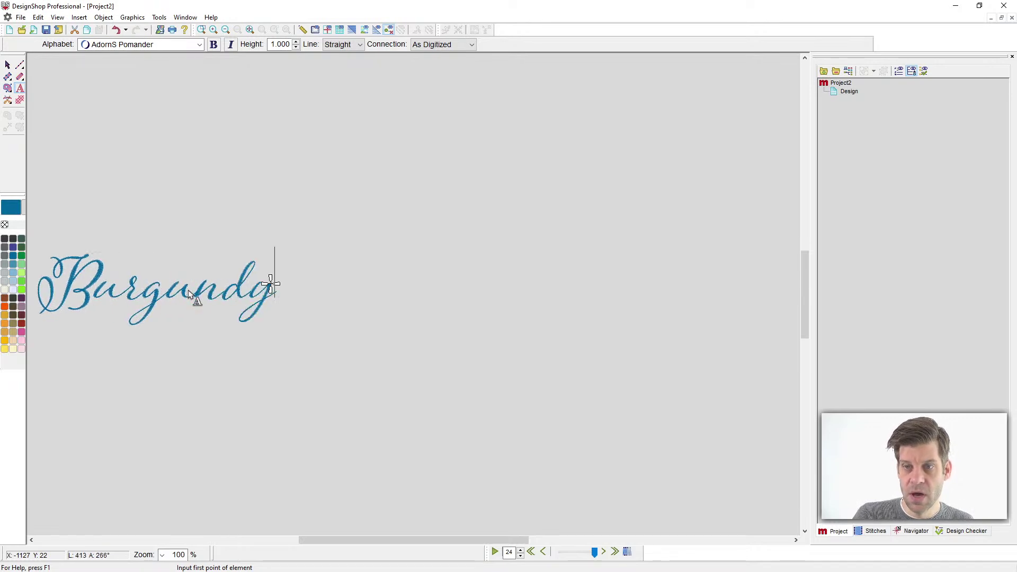
key(Return)
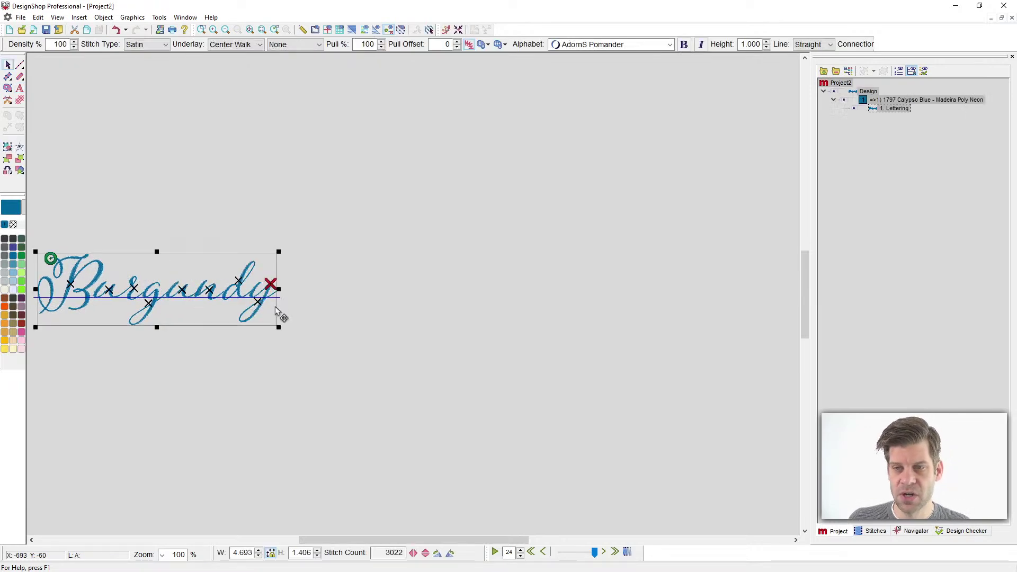
drag(164, 276, 275, 227)
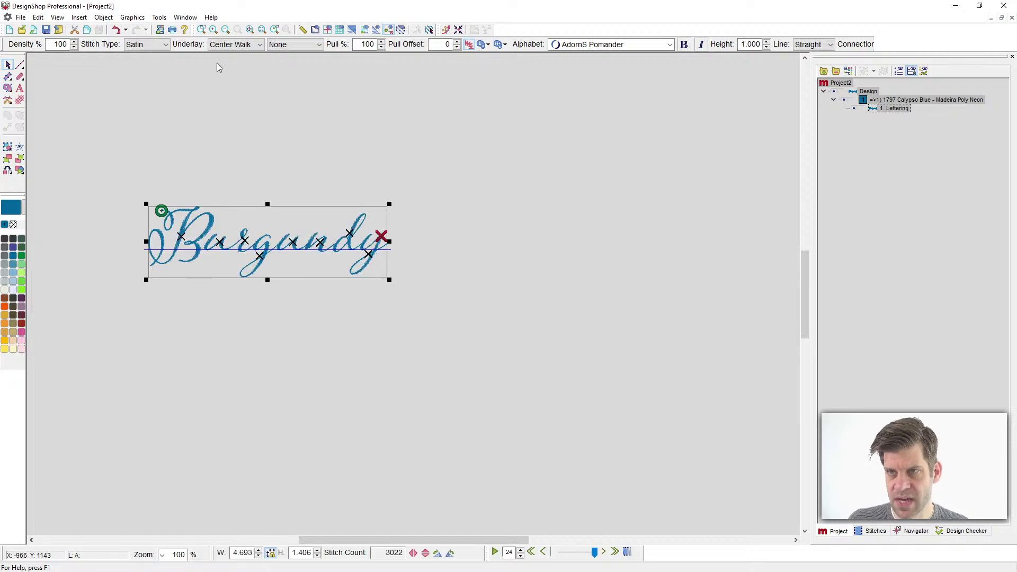
Step: Set the height of the Burgundy lettering to 1.5 inches
click(202, 30)
drag(100, 166, 355, 320)
drag(566, 244, 472, 211)
double_click(755, 45)
key(BackSpace)
text(1.5)
key(Return)
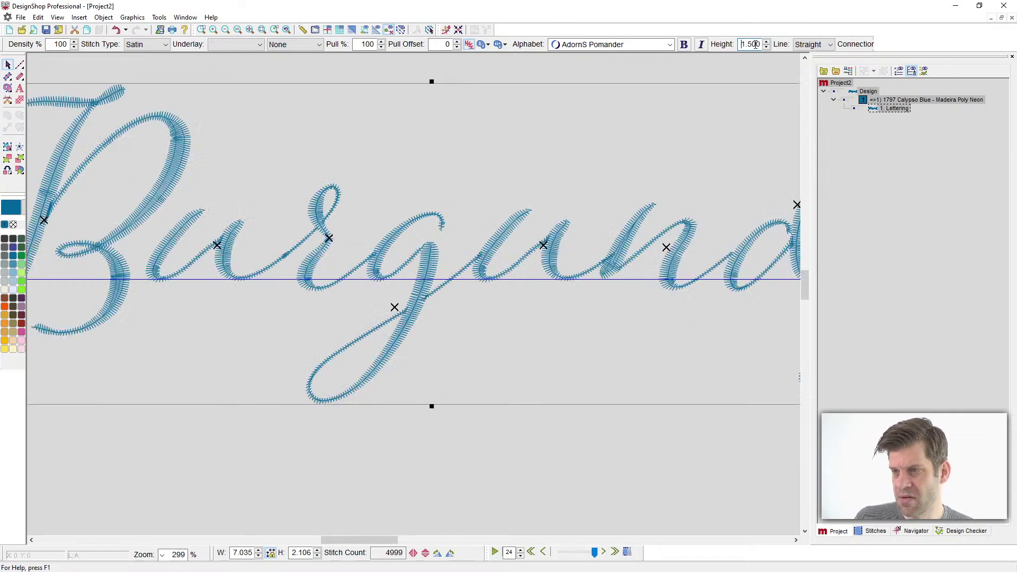
click(257, 31)
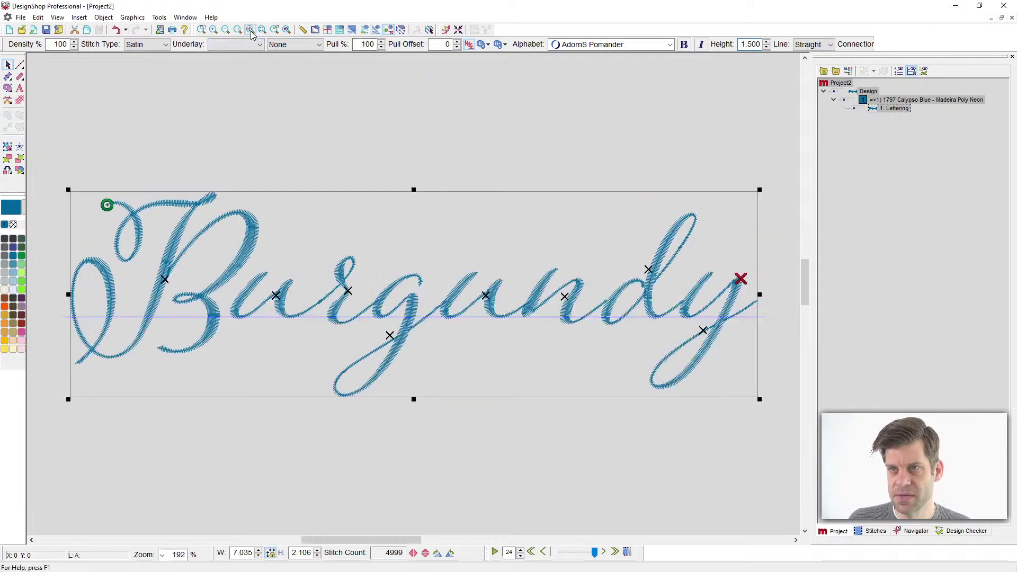
Step: Open the lettering's properties, display the character list as plain text and show the alternate glyphs for lowercase y
double_click(409, 267)
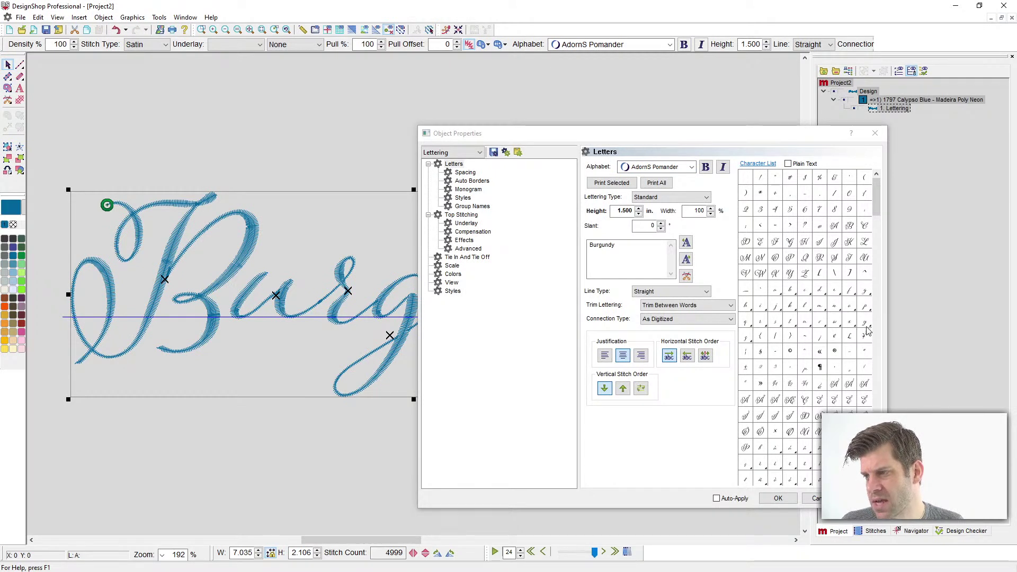
mouse_move(871, 330)
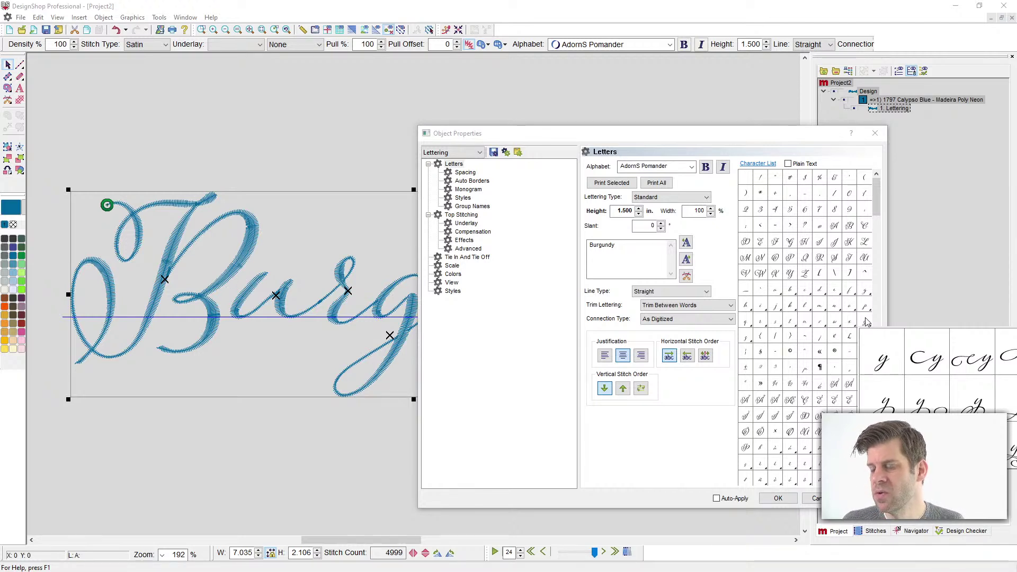
drag(731, 134, 601, 98)
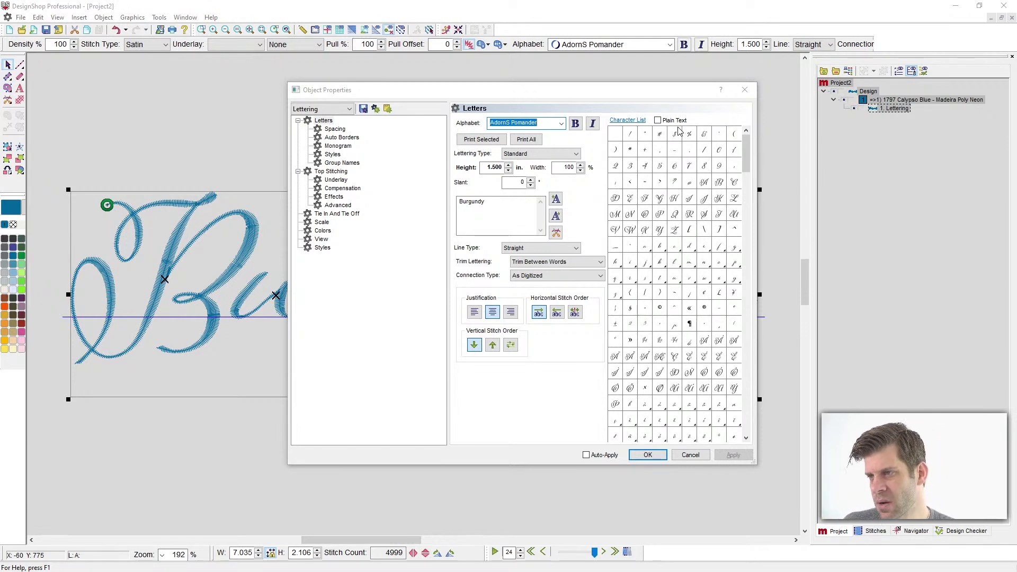
click(657, 121)
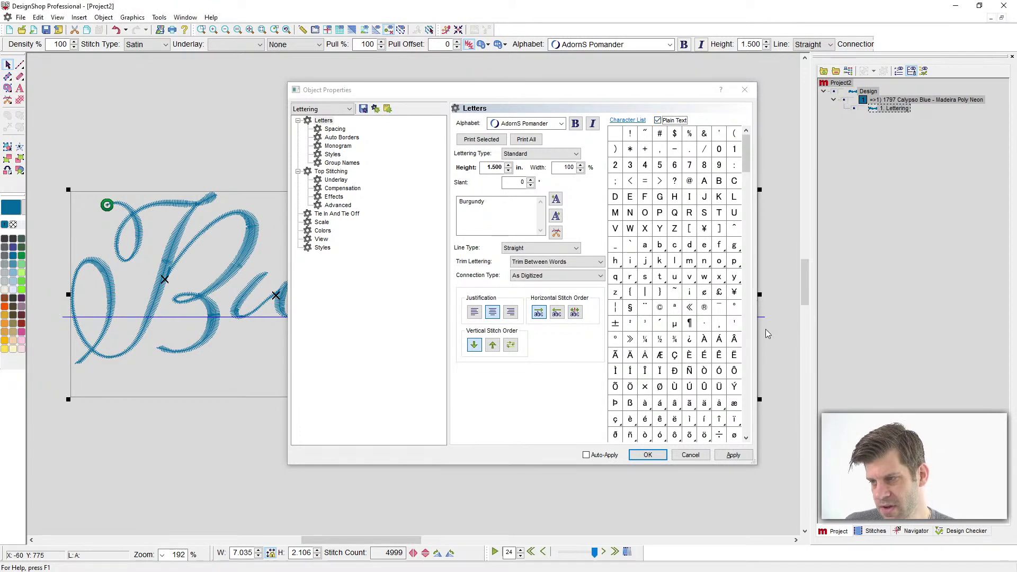
click(735, 283)
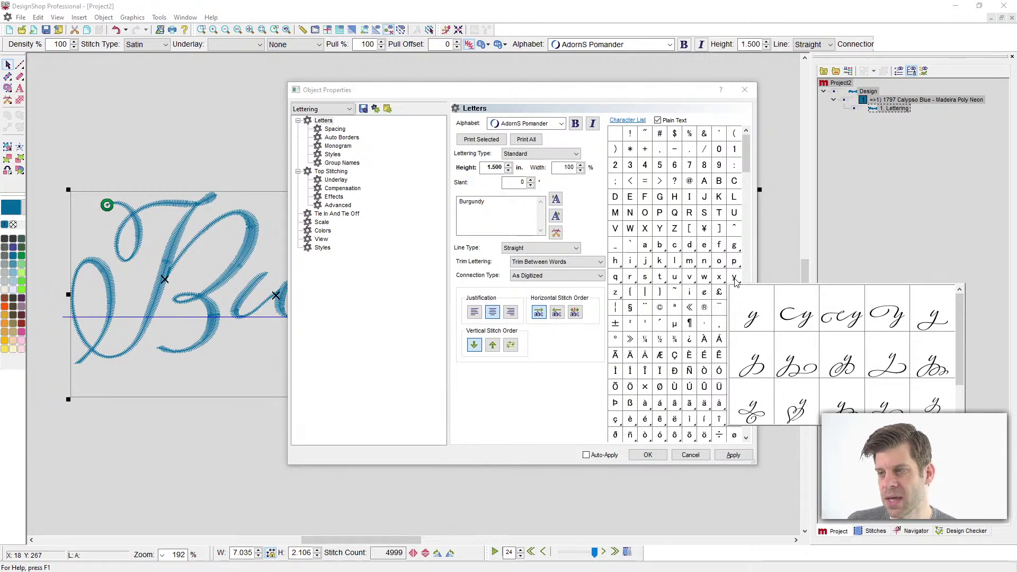
Step: Browse further through the AdornS Pomander character list, compare its glyph and plain-text displays, and close the properties
click(658, 120)
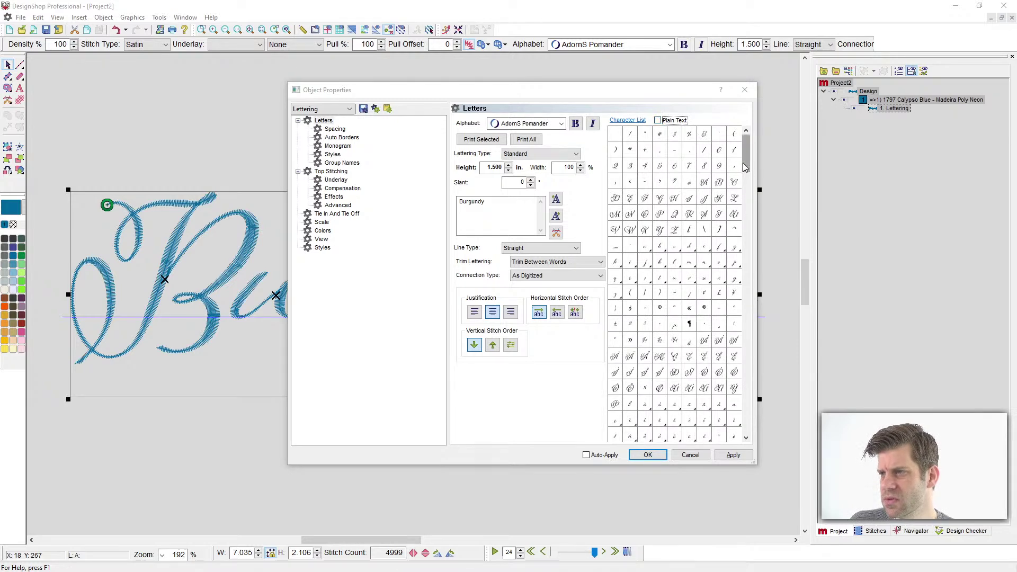
drag(747, 152, 747, 247)
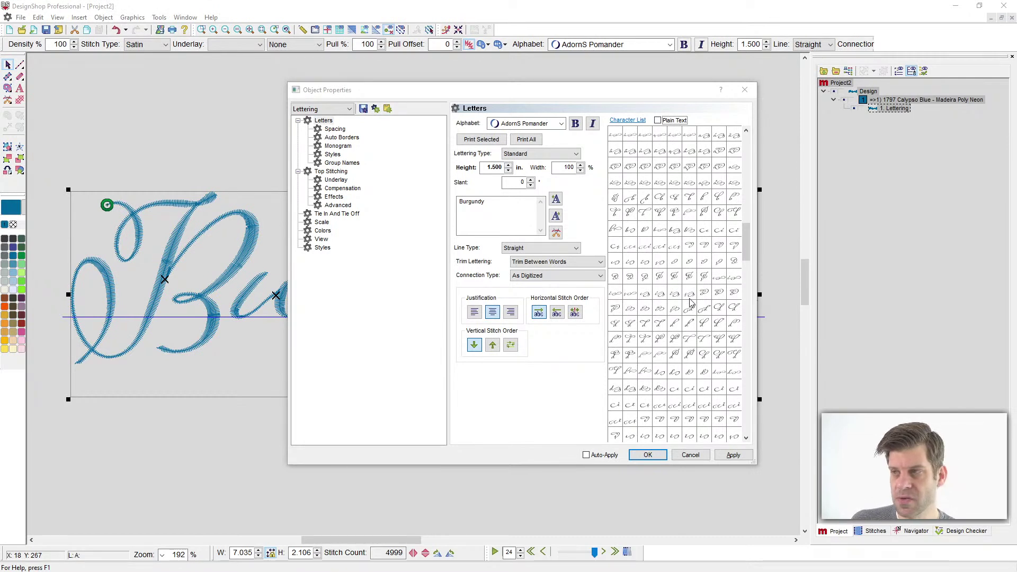
click(657, 121)
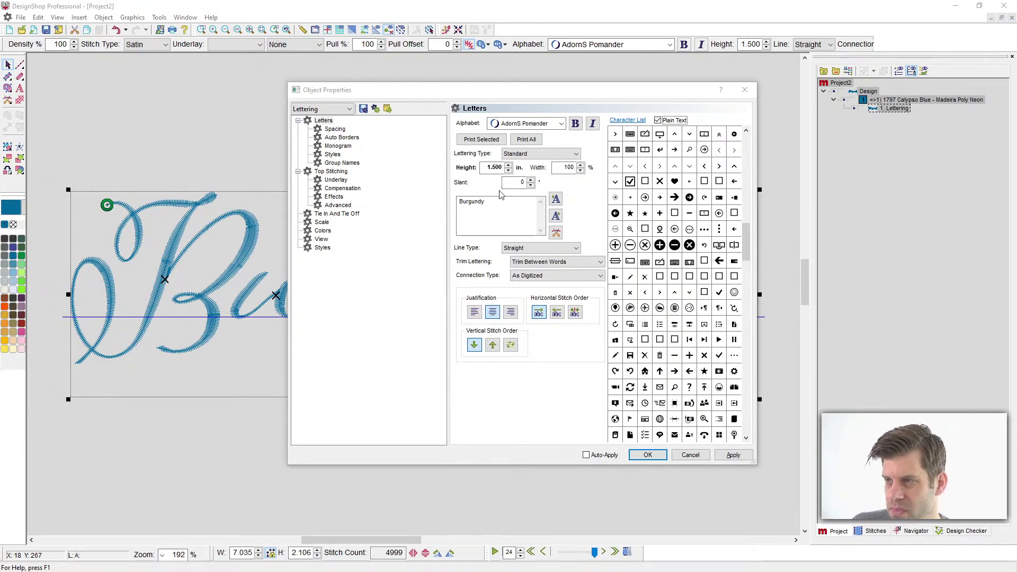
click(657, 120)
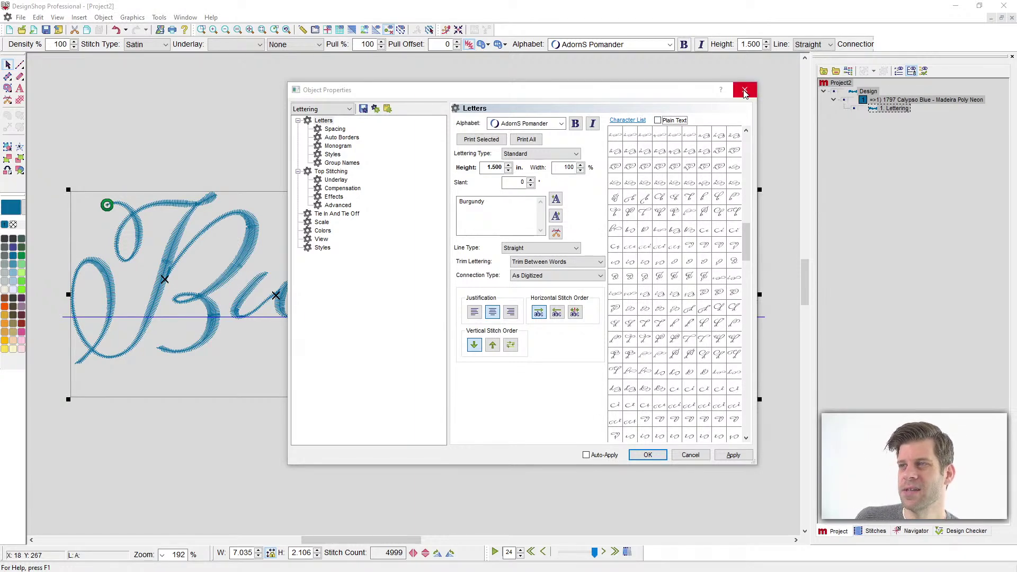
click(745, 90)
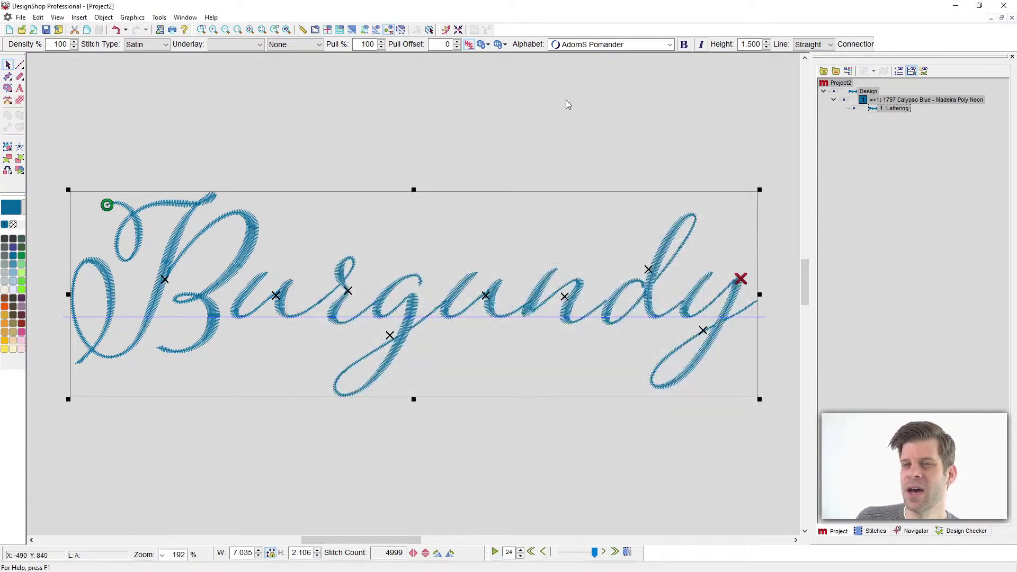
Step: Create another new project and add the lettering "Melco" in the Basic Block alphabet
click(9, 30)
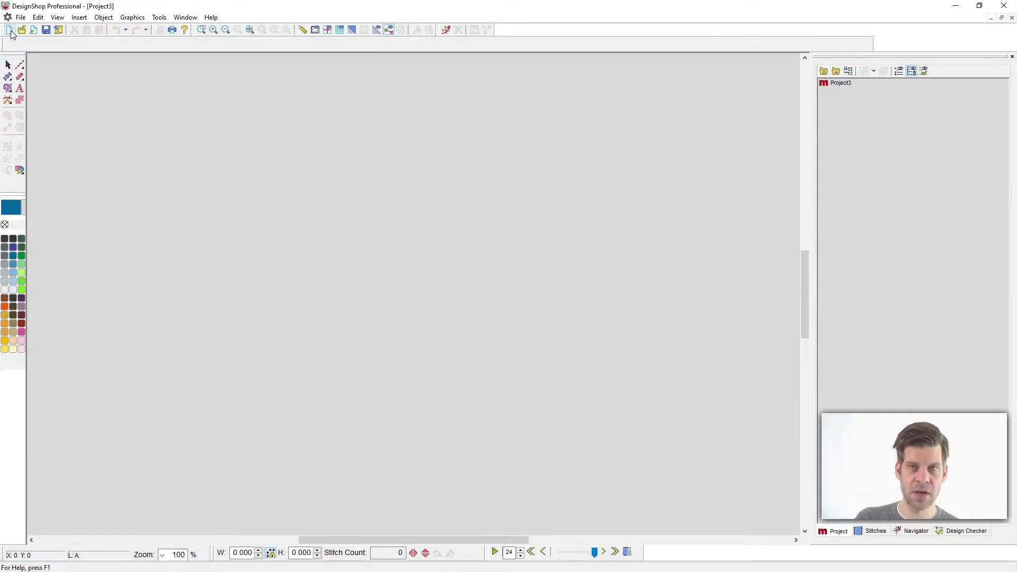
click(19, 88)
click(212, 246)
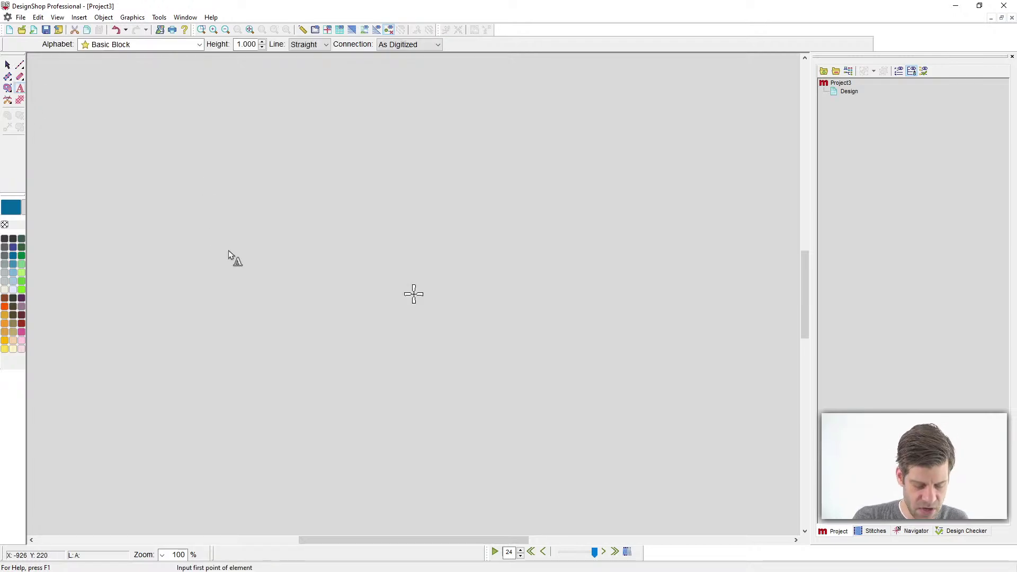
text(Melco)
key(Return)
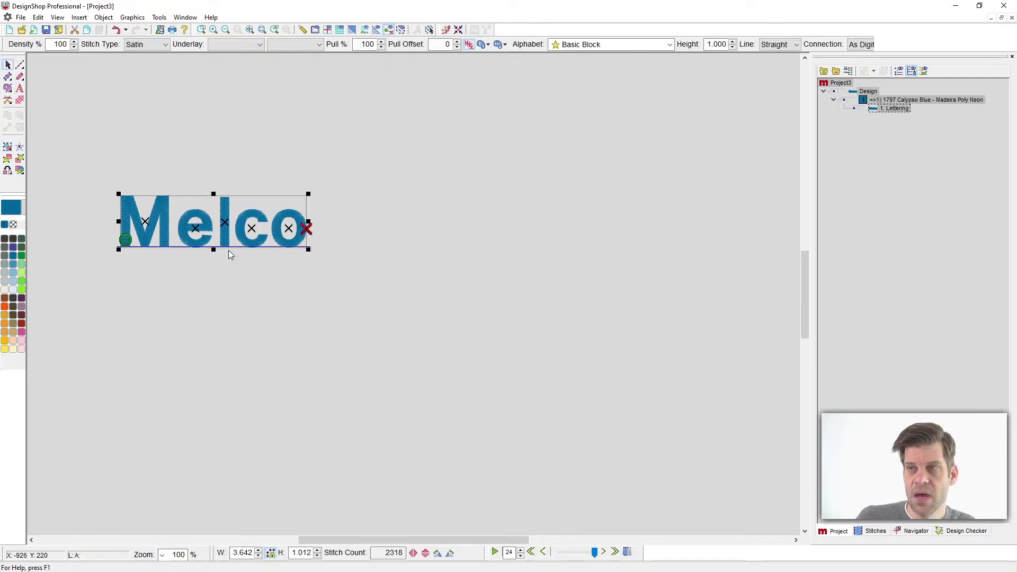
Step: Change the alphabet of the "Melco" lettering to Colorado Script and inspect its stitches up close
click(669, 45)
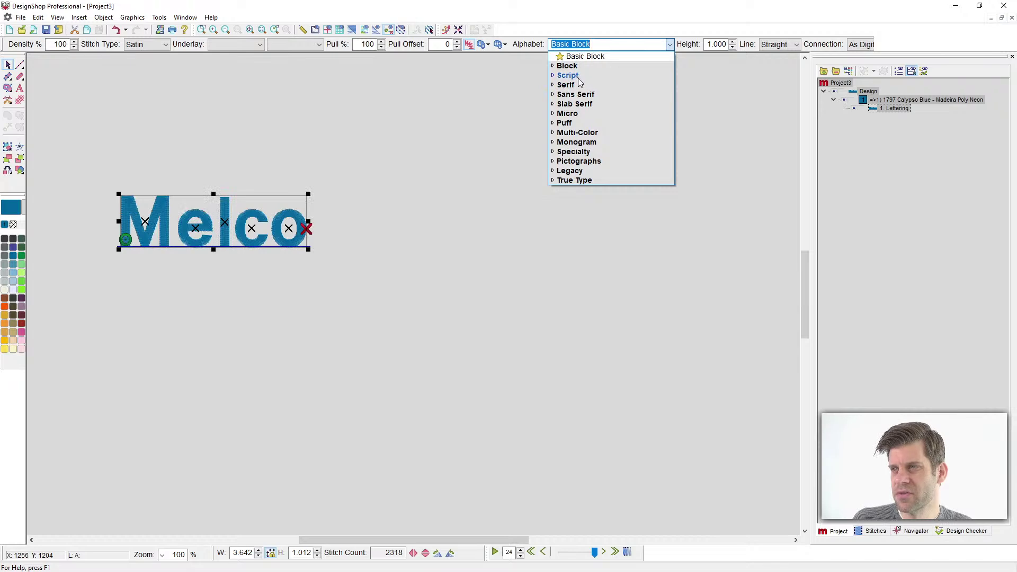
click(576, 77)
scroll(582, 105, down, 2)
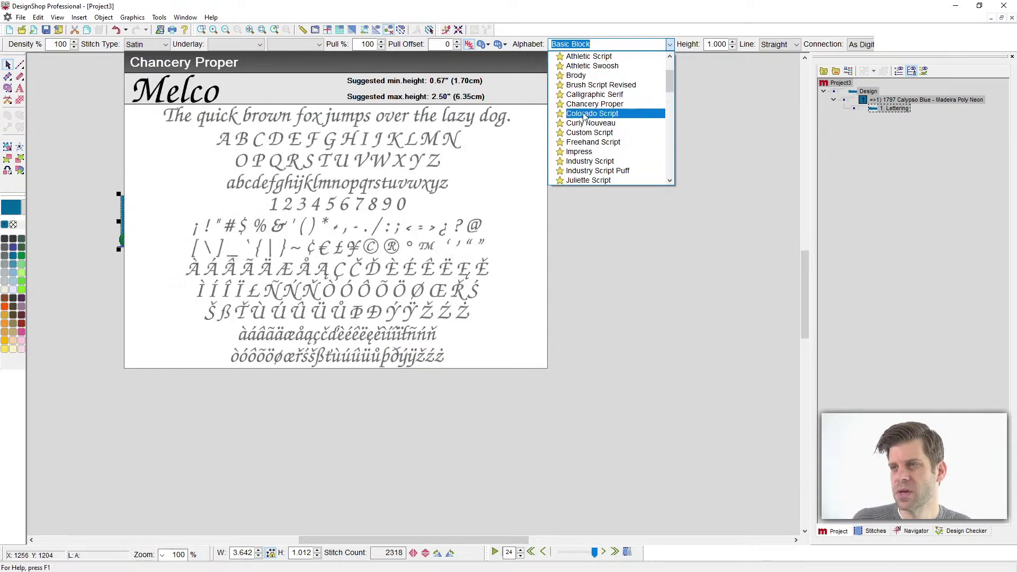
click(584, 115)
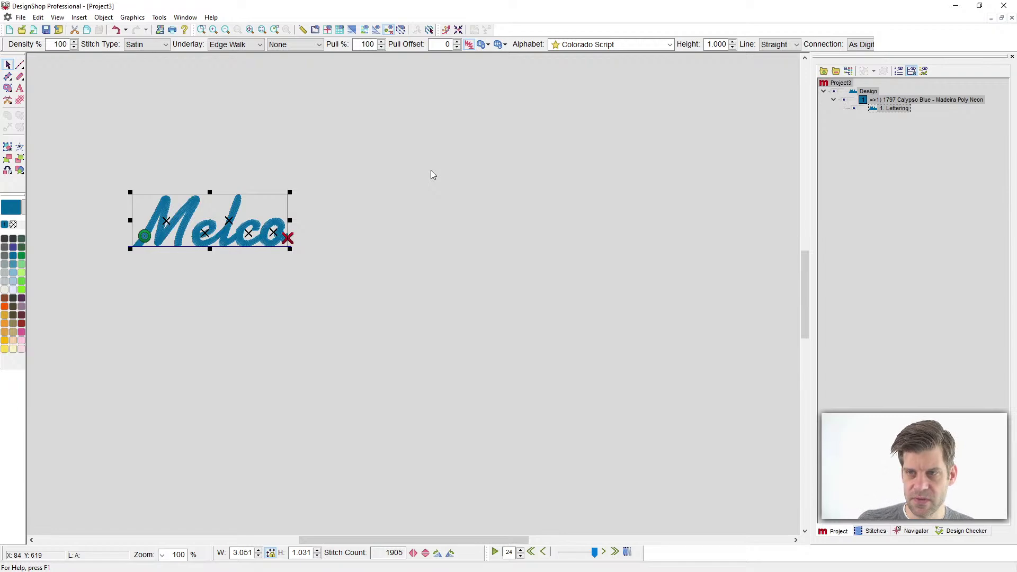
scroll(230, 222, up, 3)
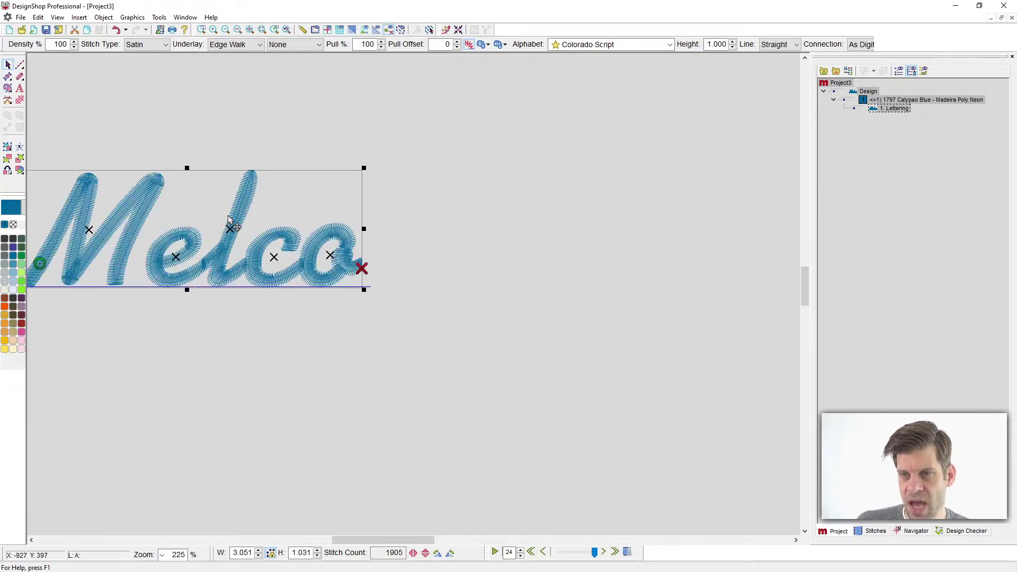
scroll(270, 209, up, 1)
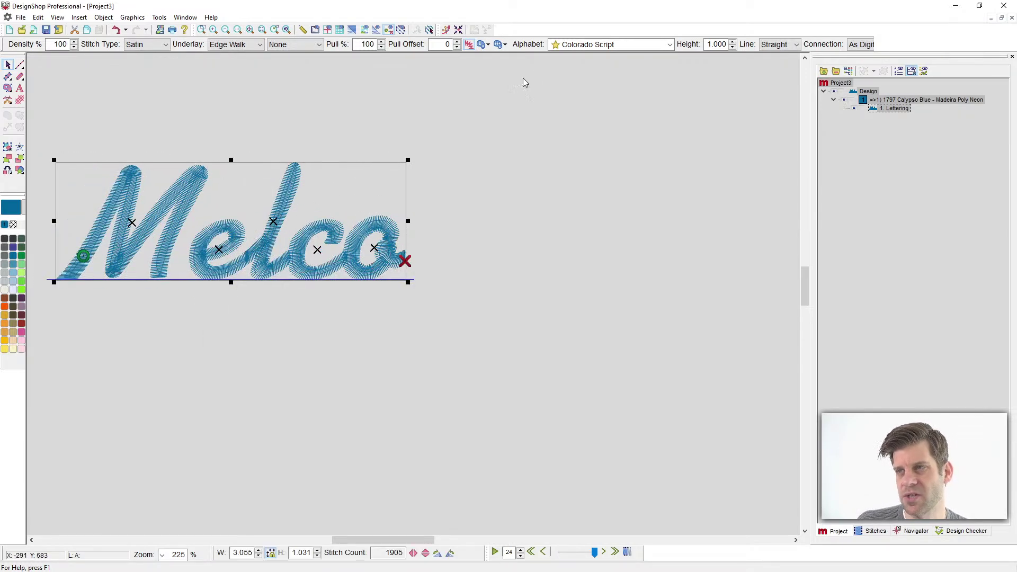
Step: Check the suggested heights for Colorado Script and set the lettering's height to 0.4 inches
click(670, 45)
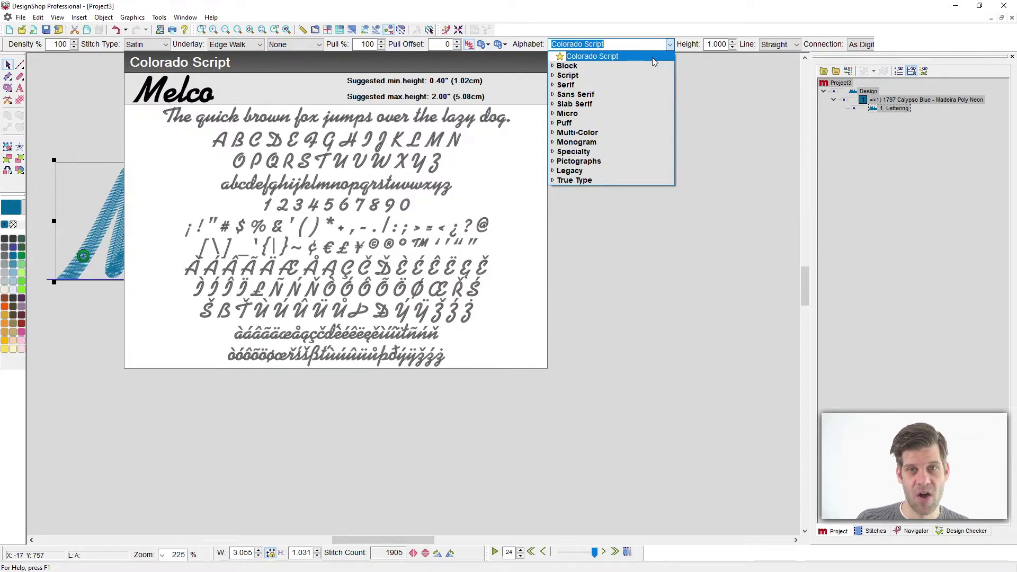
click(713, 53)
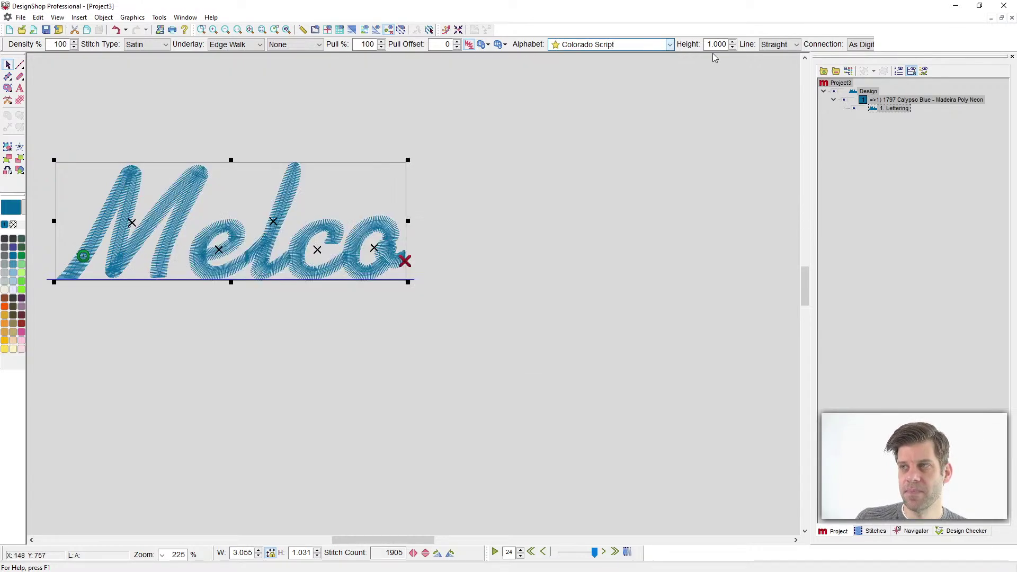
double_click(715, 46)
text(0.4)
key(Return)
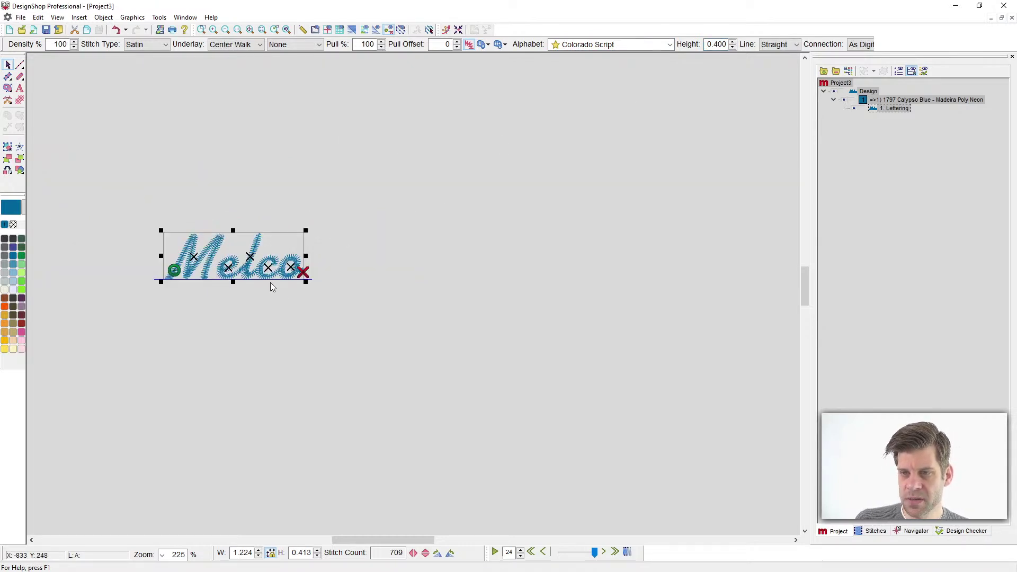
Step: Measure the width of a satin column in the reduced "Melco" lettering
scroll(261, 288, up, 3)
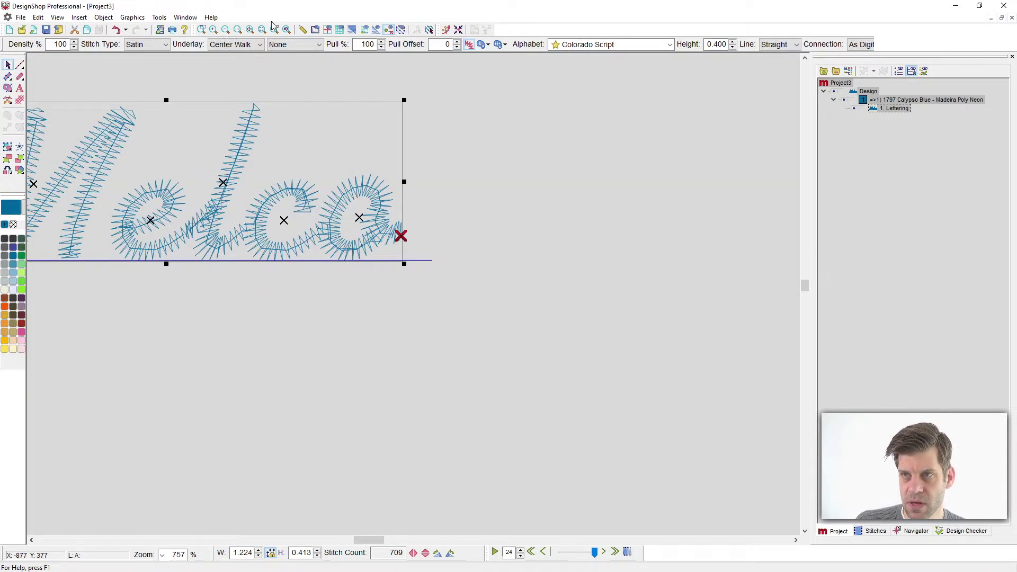
click(302, 30)
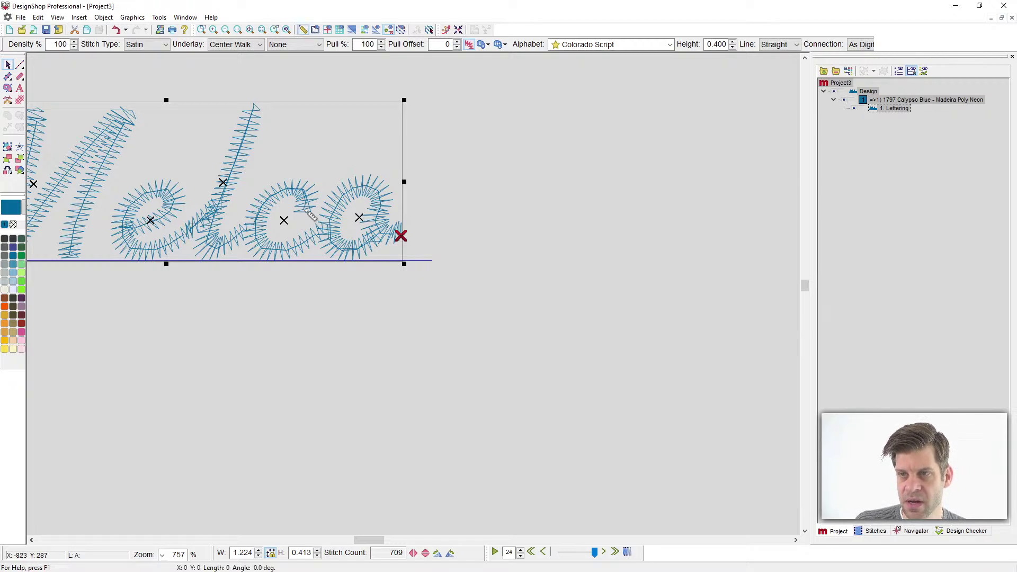
drag(281, 188, 286, 317)
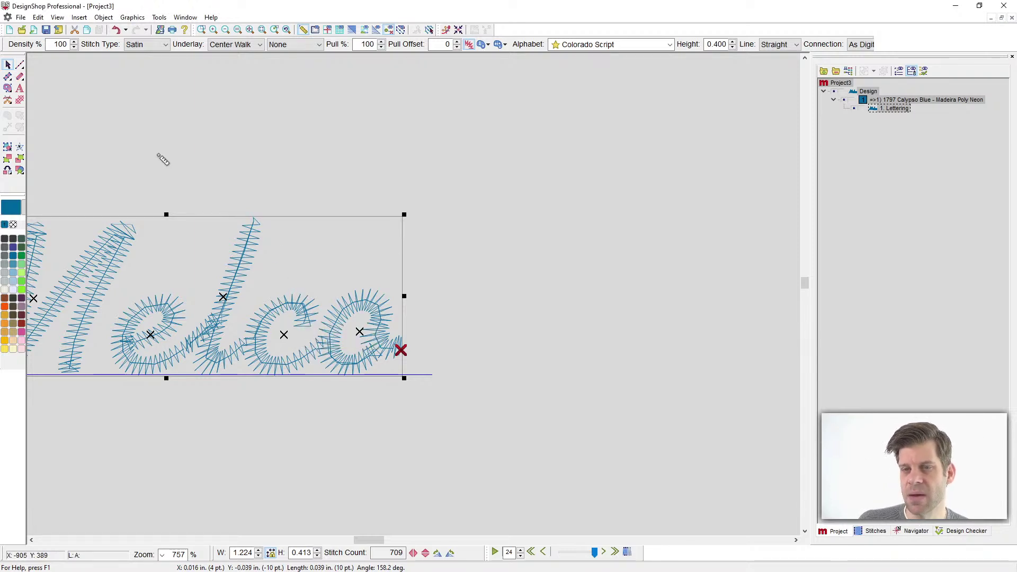
key(Escape)
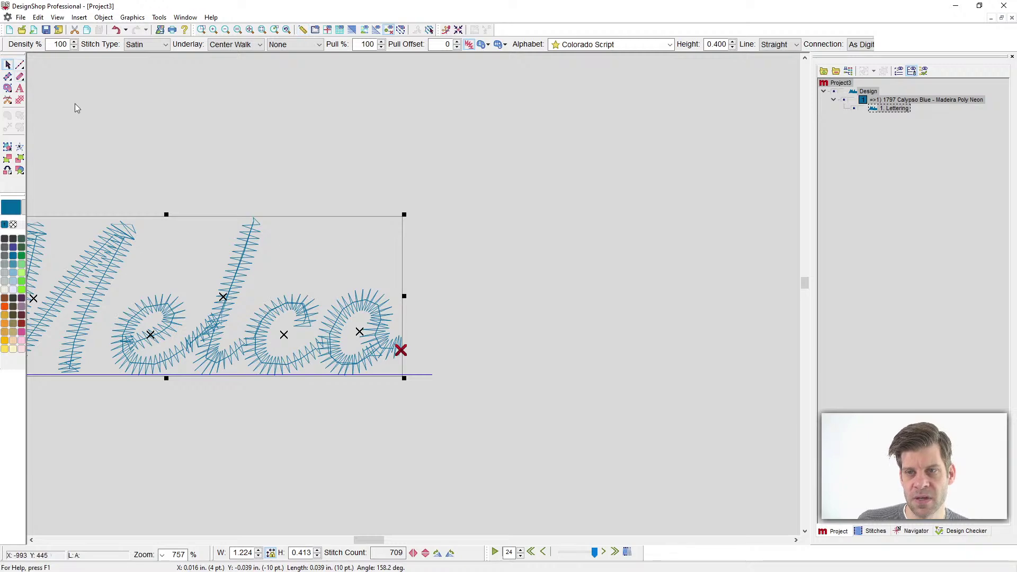
drag(170, 260, 430, 218)
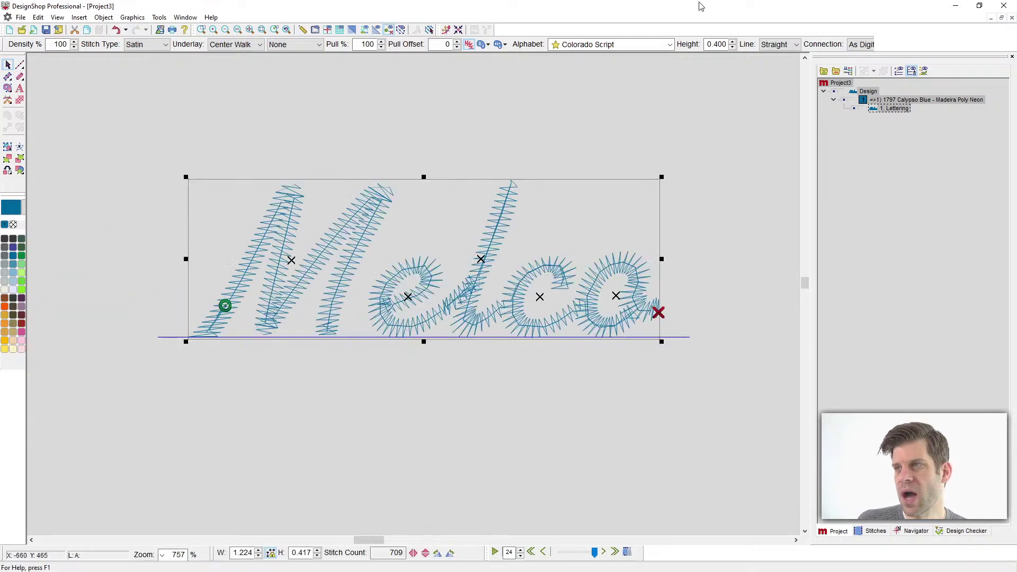
Step: Set the "Melco" lettering's height to 0.3 inches and its pull offset to 2
double_click(716, 44)
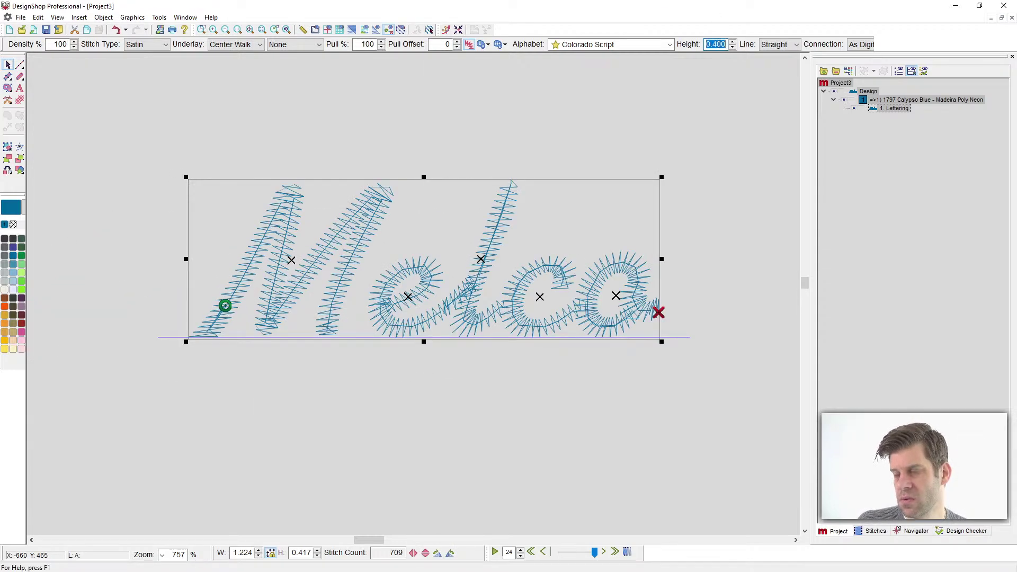
text(0.300)
key(Return)
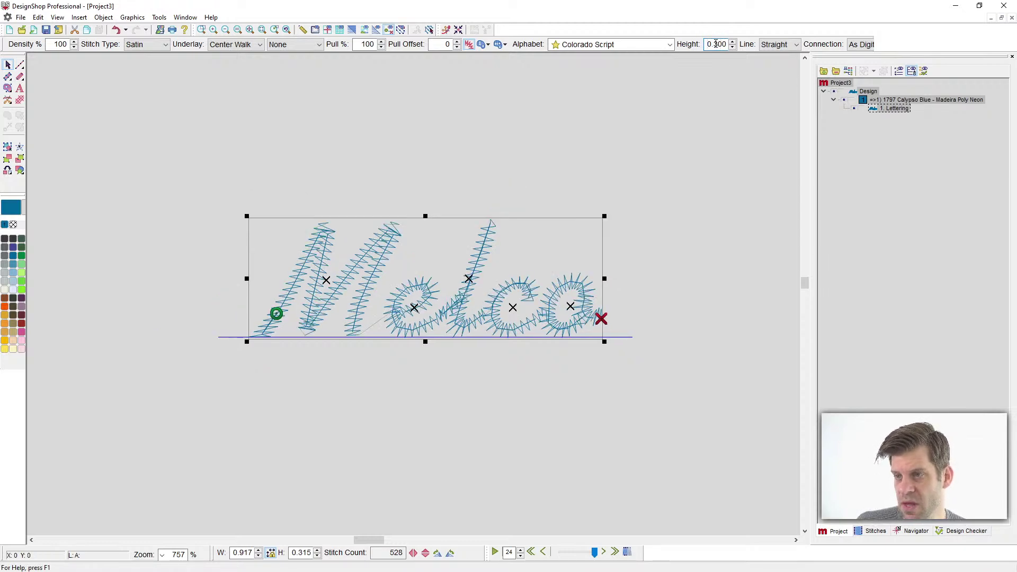
click(458, 43)
click(457, 43)
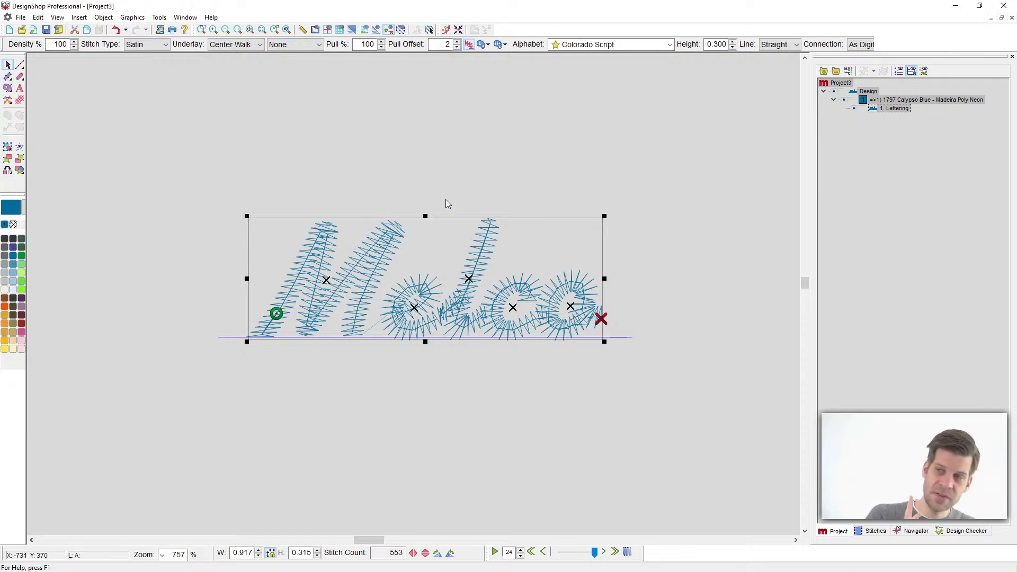
Step: Create a new project and add the lettering "NMA" in the Basic Block alphabet
click(10, 30)
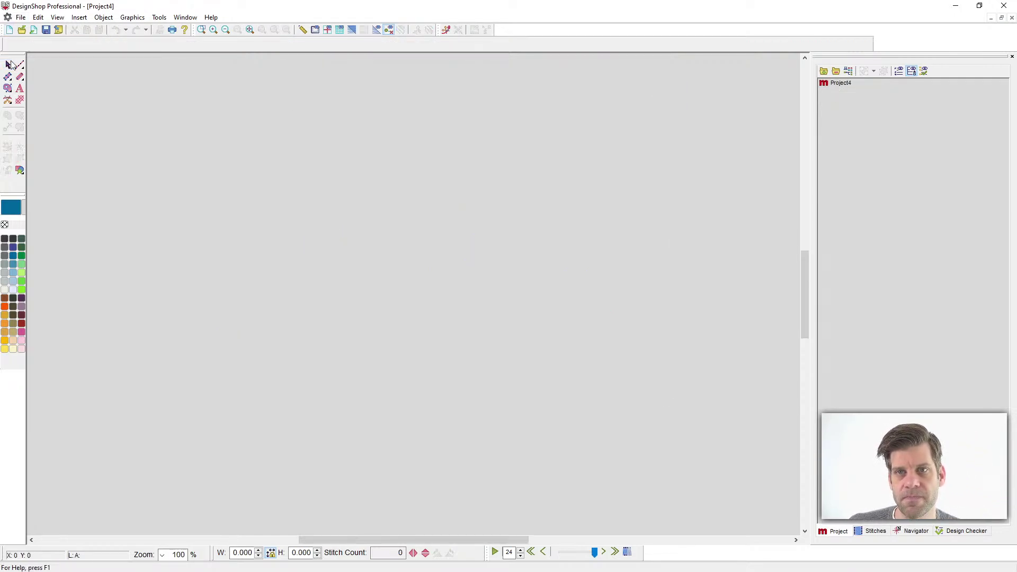
click(19, 89)
click(312, 317)
text(NMA)
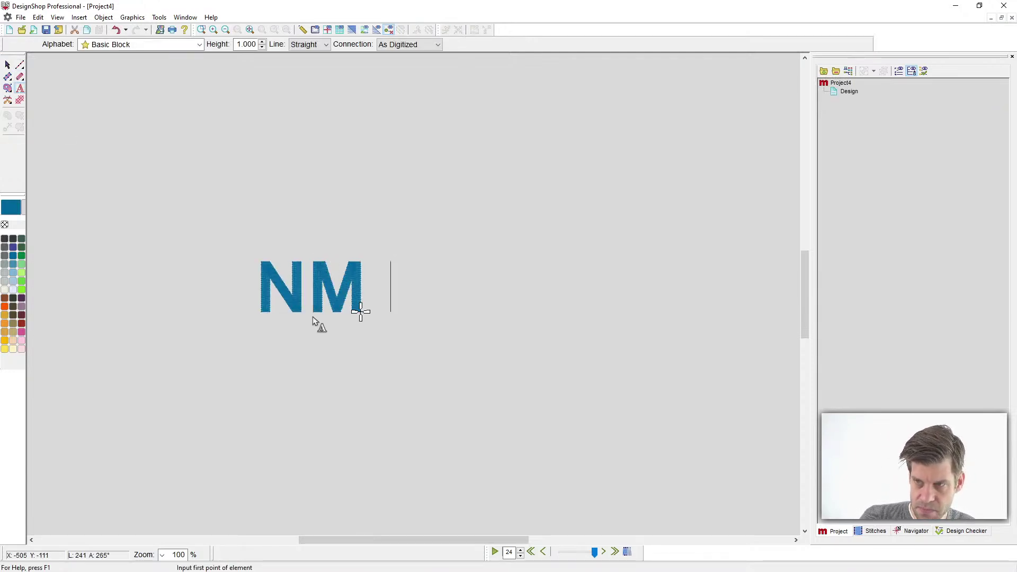
key(Return)
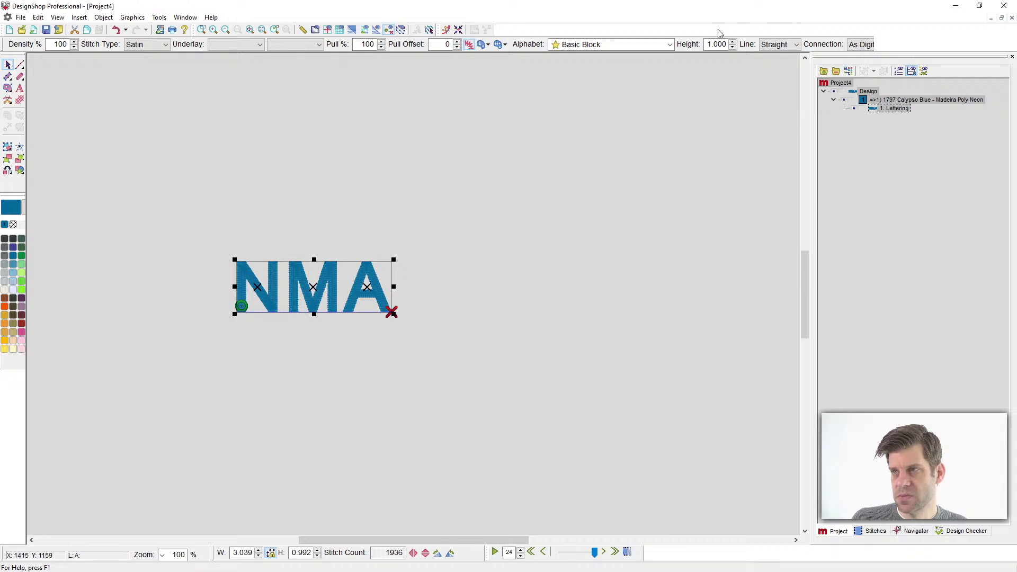
Step: Change the "NMA" lettering to the Seal Monogram alphabet with a height of 1.5 inches
click(670, 46)
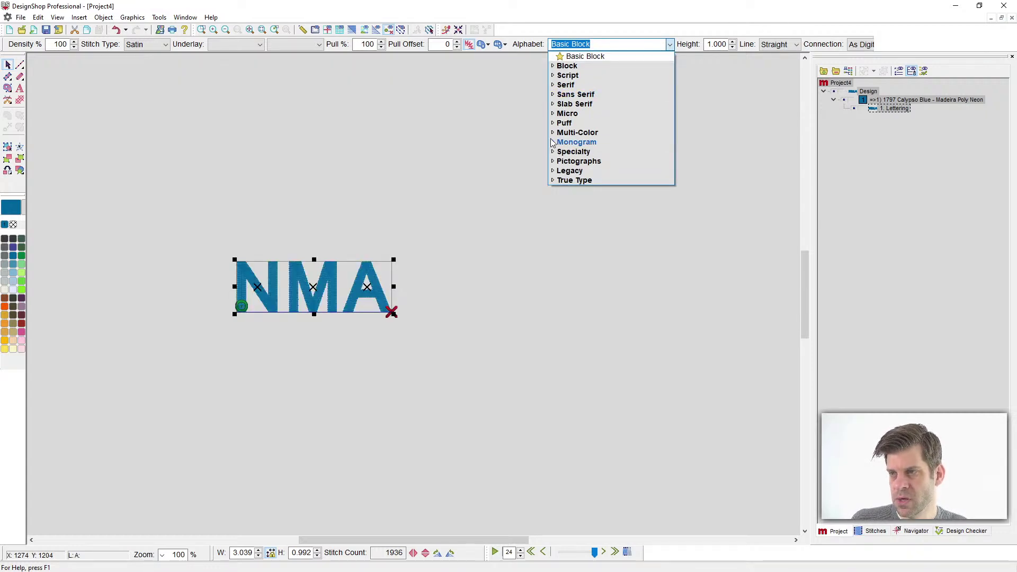
click(577, 143)
scroll(582, 143, down, 4)
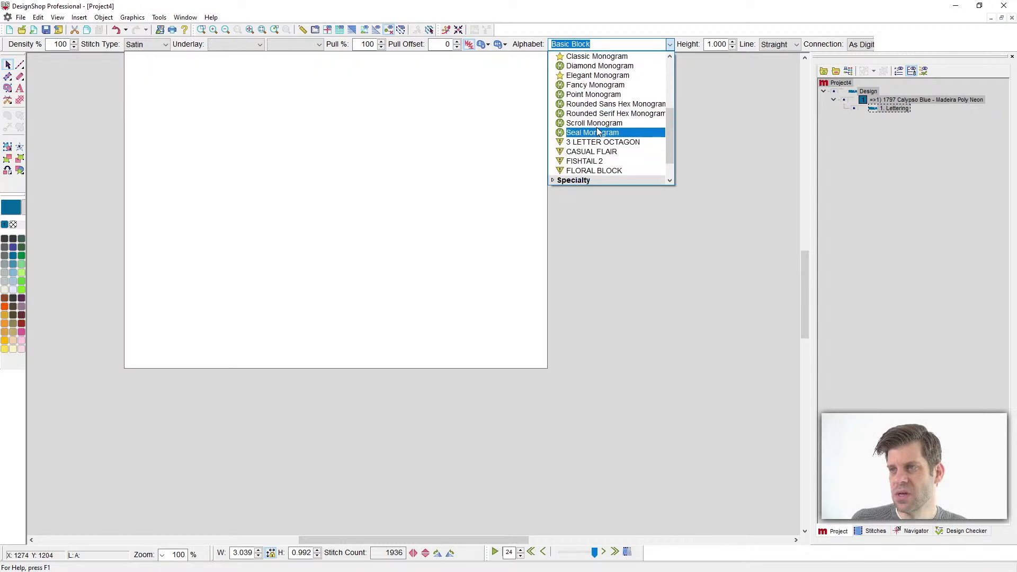
scroll(613, 125, up, 1)
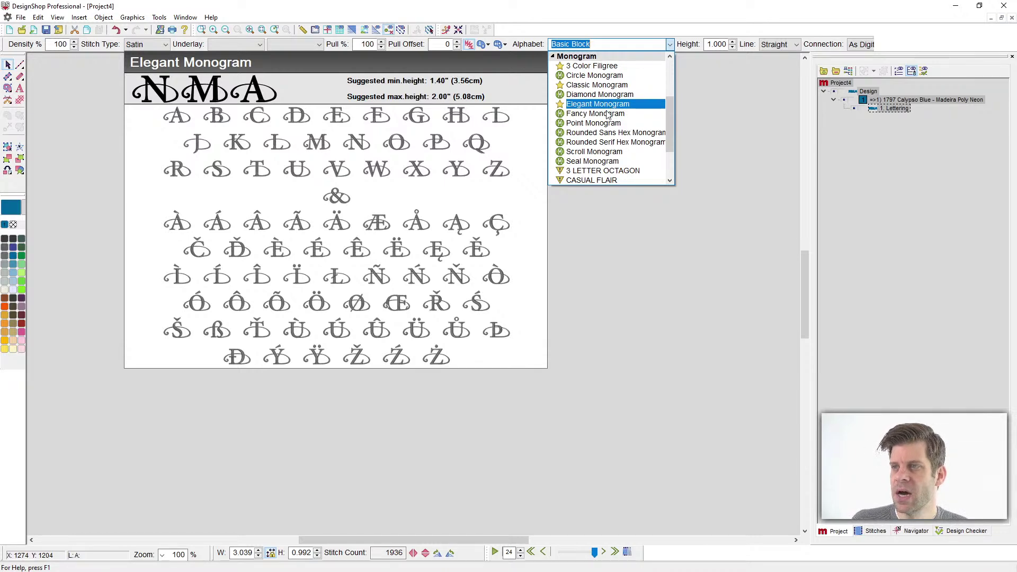
click(600, 160)
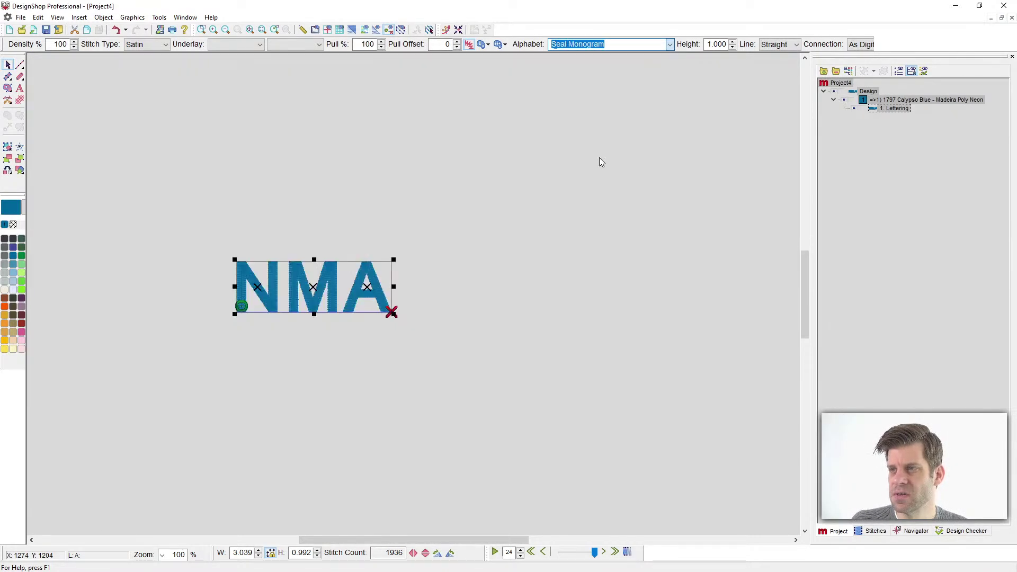
double_click(717, 44)
key(Return)
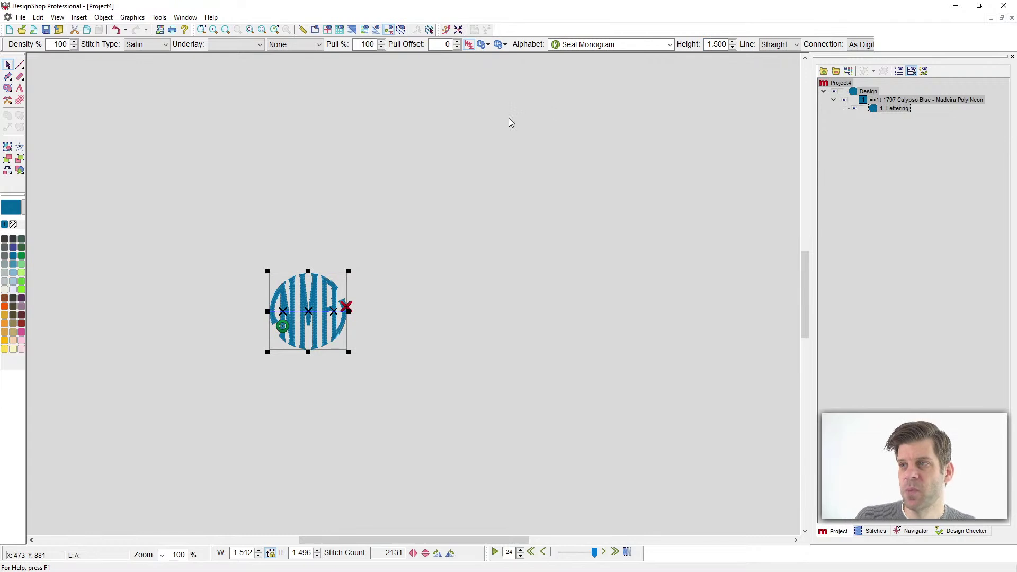
Step: Open the monogram's properties and examine the left, right and center character sets and the Seal Monogram sample chart
double_click(344, 275)
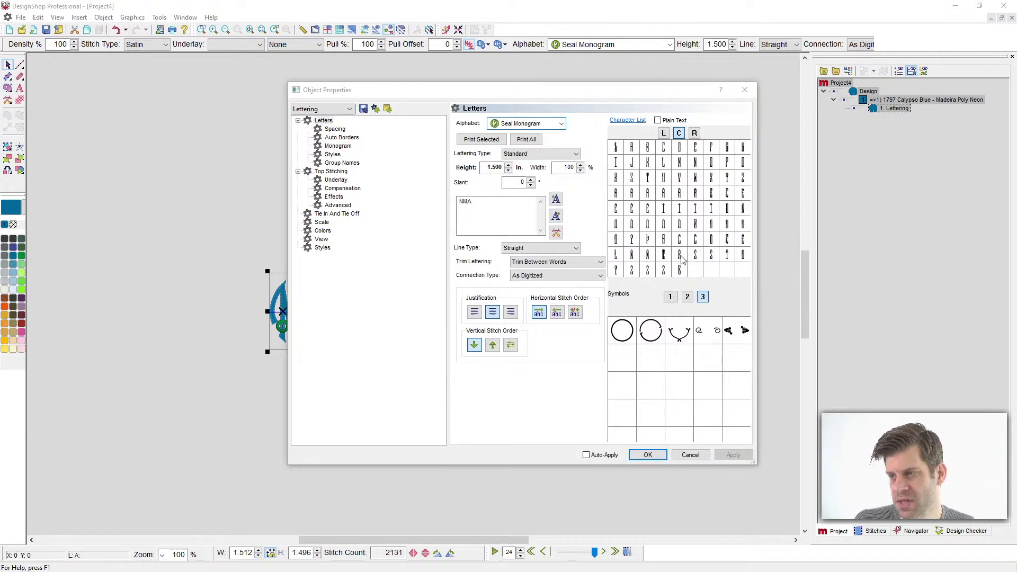
drag(652, 96, 765, 76)
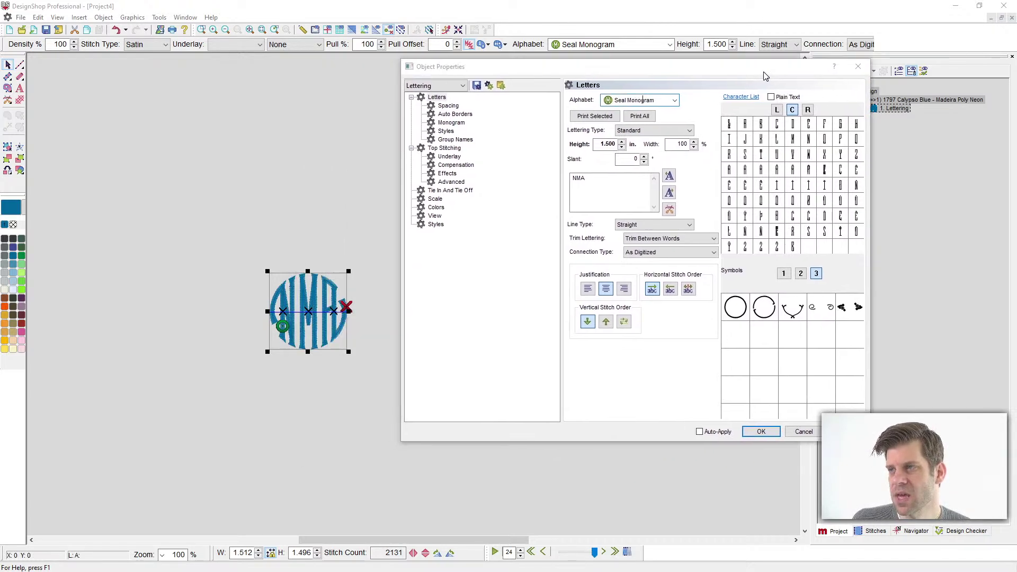
click(777, 113)
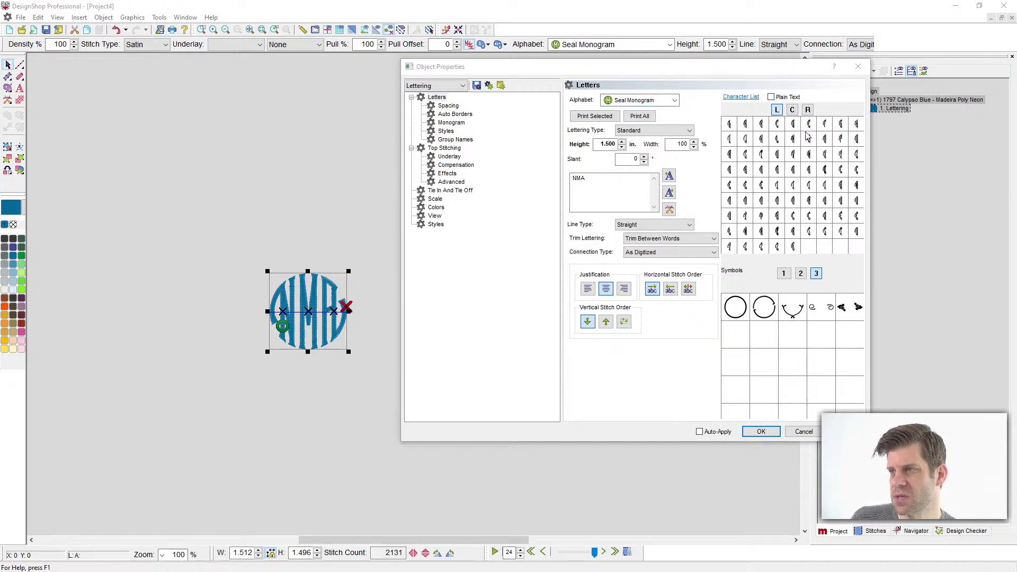
click(808, 110)
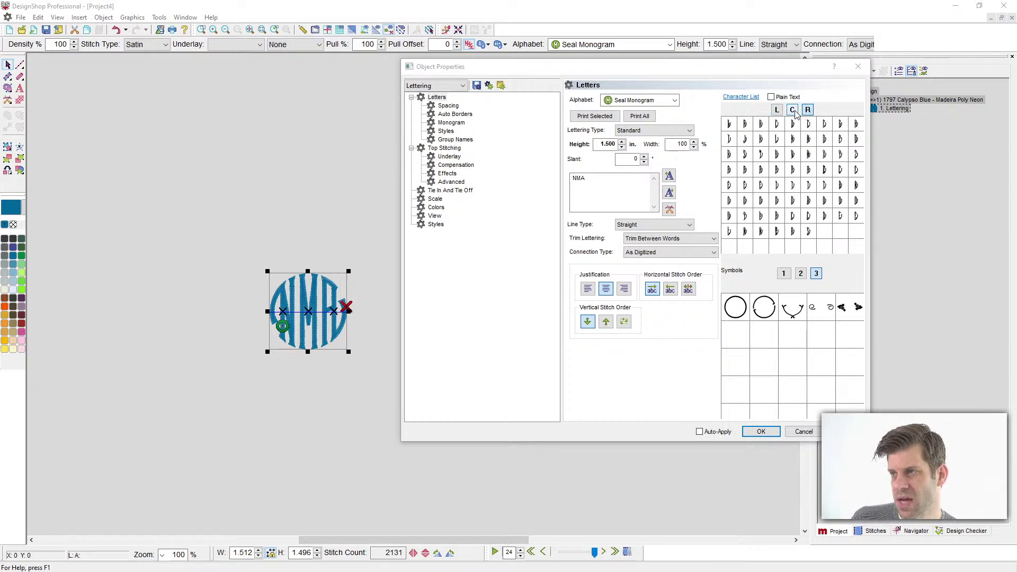
click(793, 111)
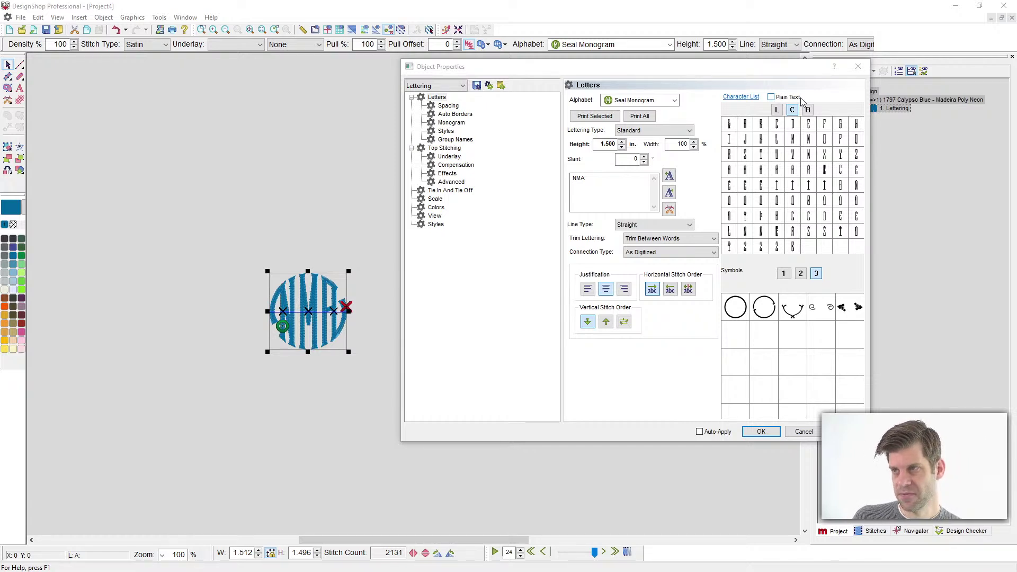
click(676, 100)
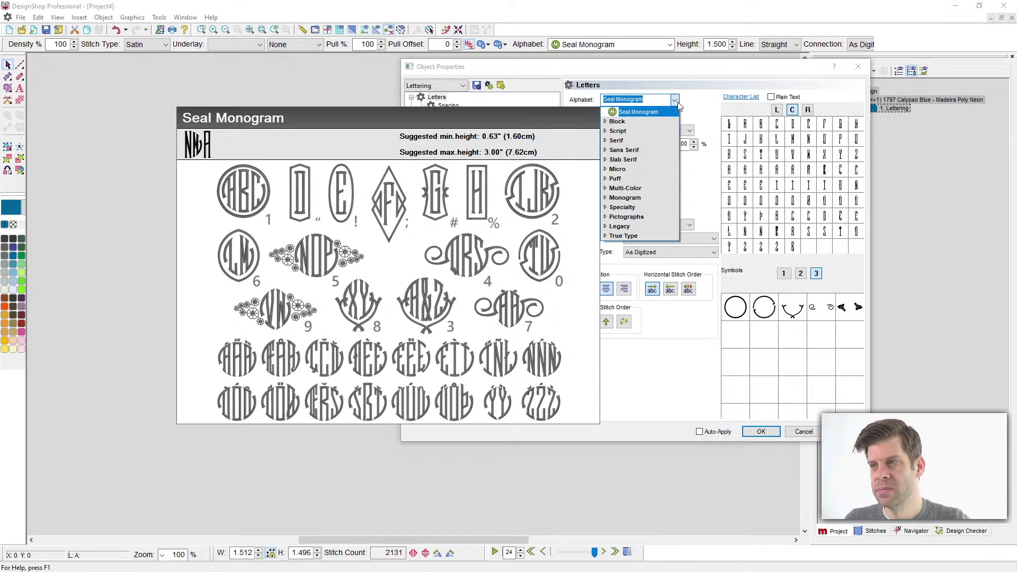
click(698, 62)
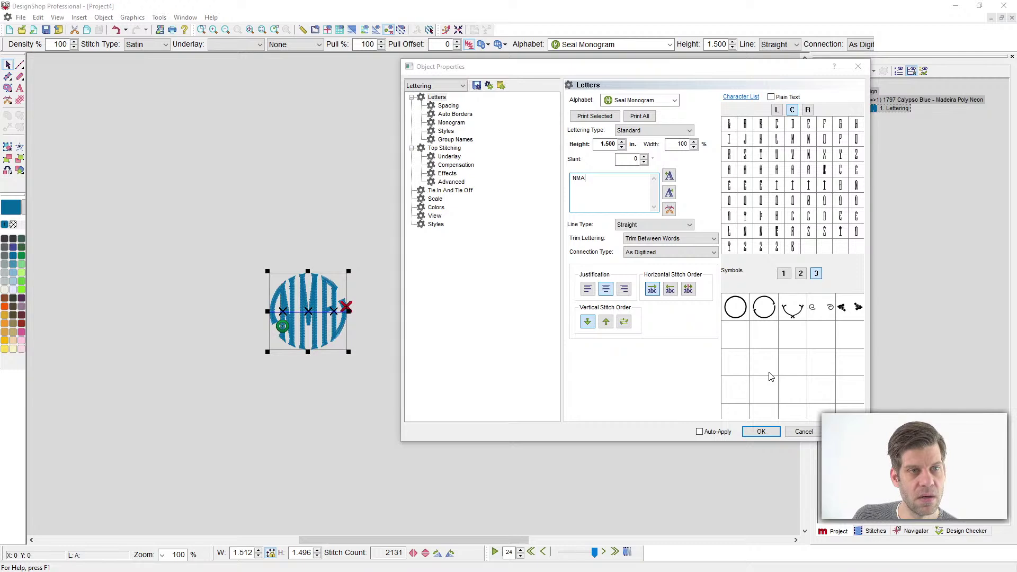
Step: Add the full-circle border symbol around the monogram, correcting its place in the text to follow the letters "NMA"
click(736, 310)
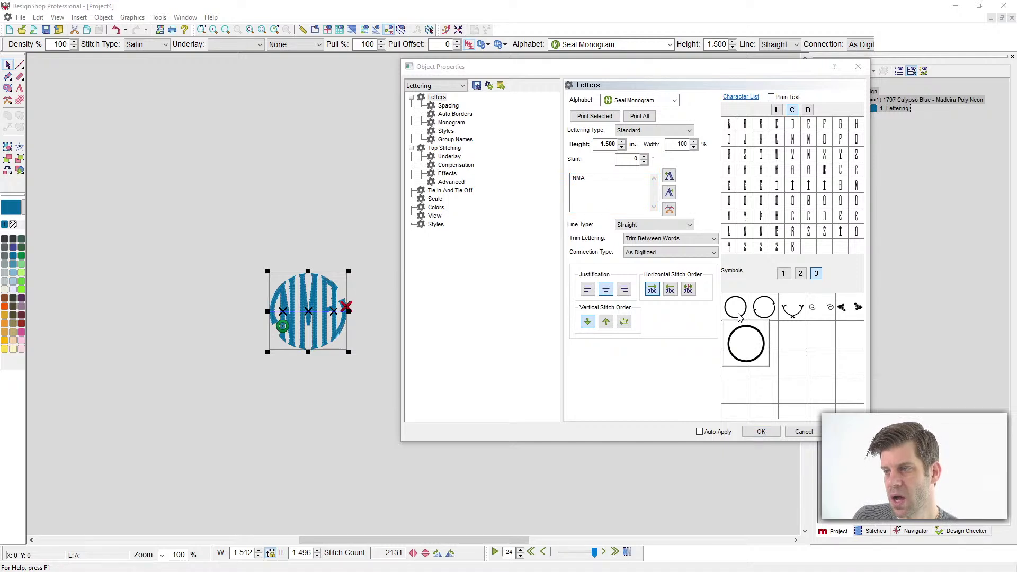
double_click(740, 313)
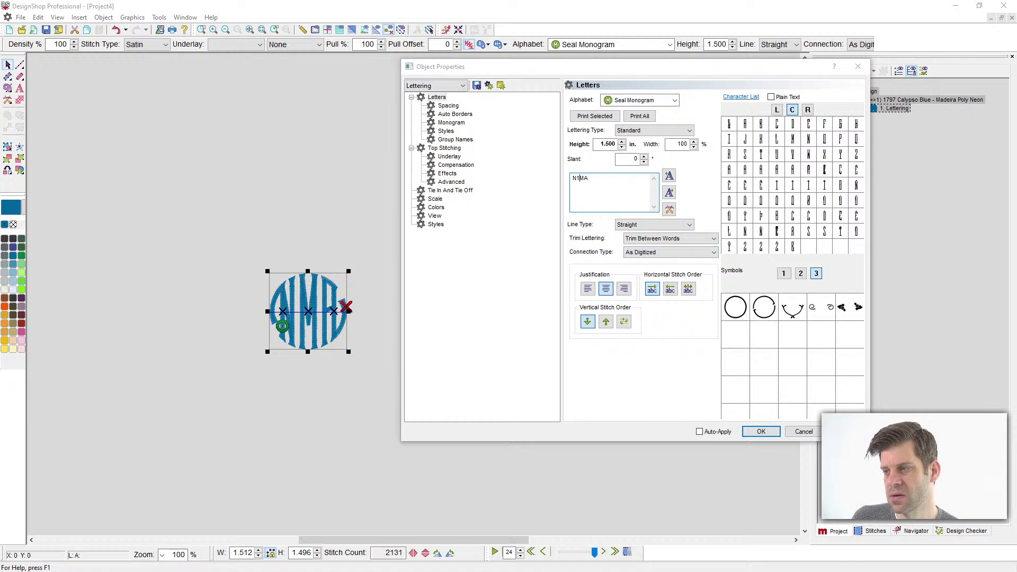
click(583, 179)
key(shift+Left)
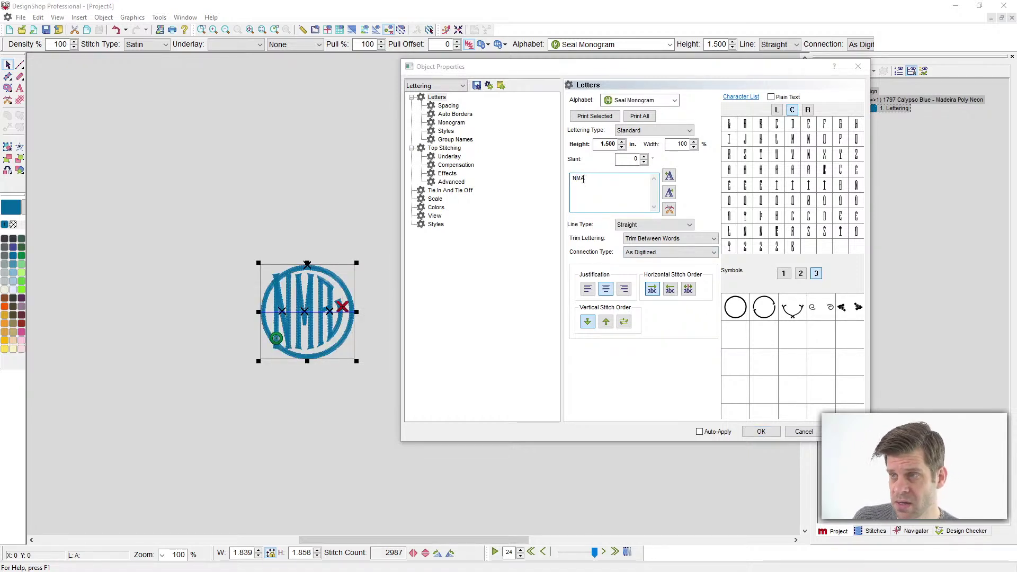
click(742, 317)
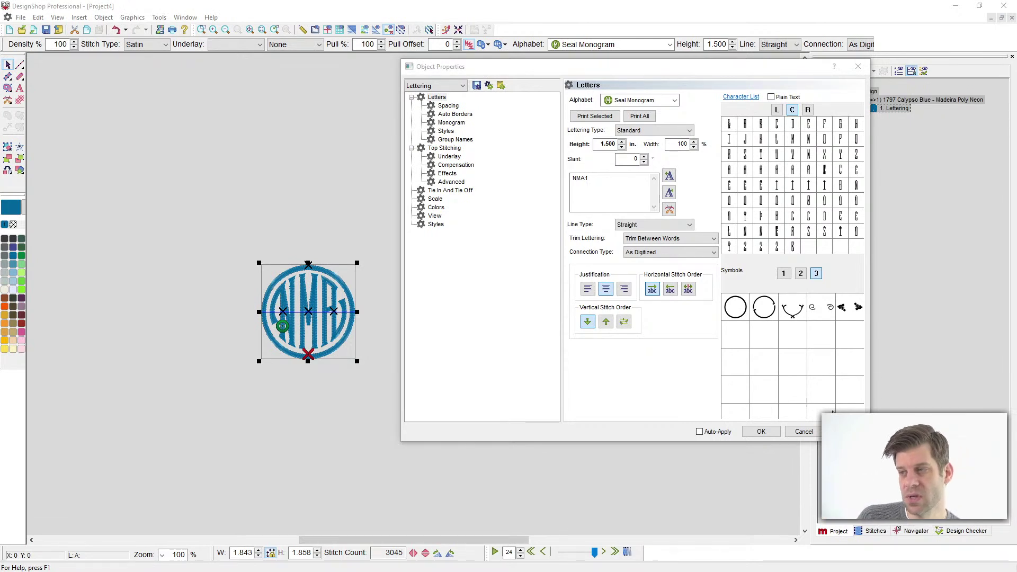
Step: Examine the three symbol sets offered for the Seal Monogram alphabet
click(802, 274)
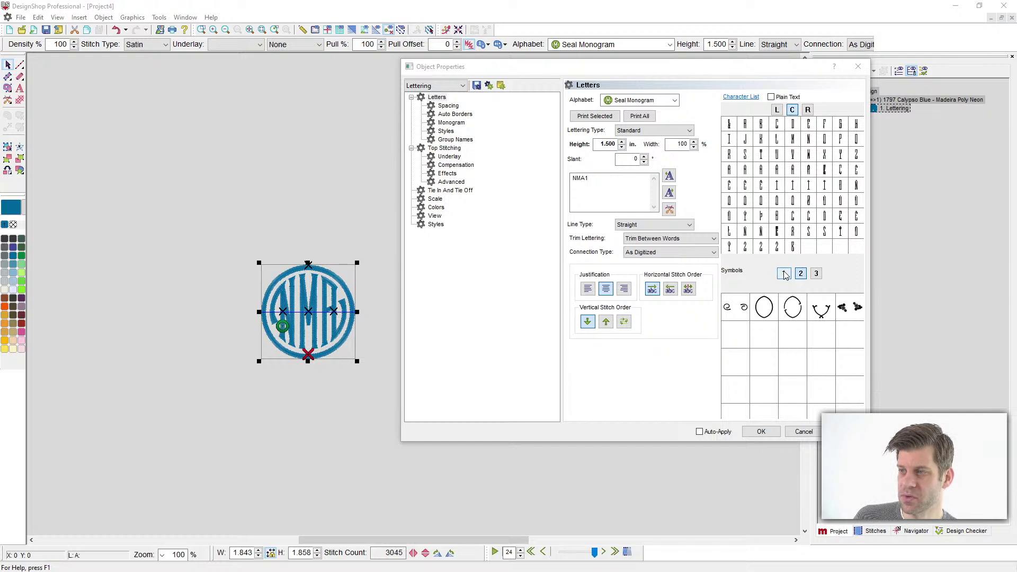
click(785, 274)
click(800, 275)
click(815, 275)
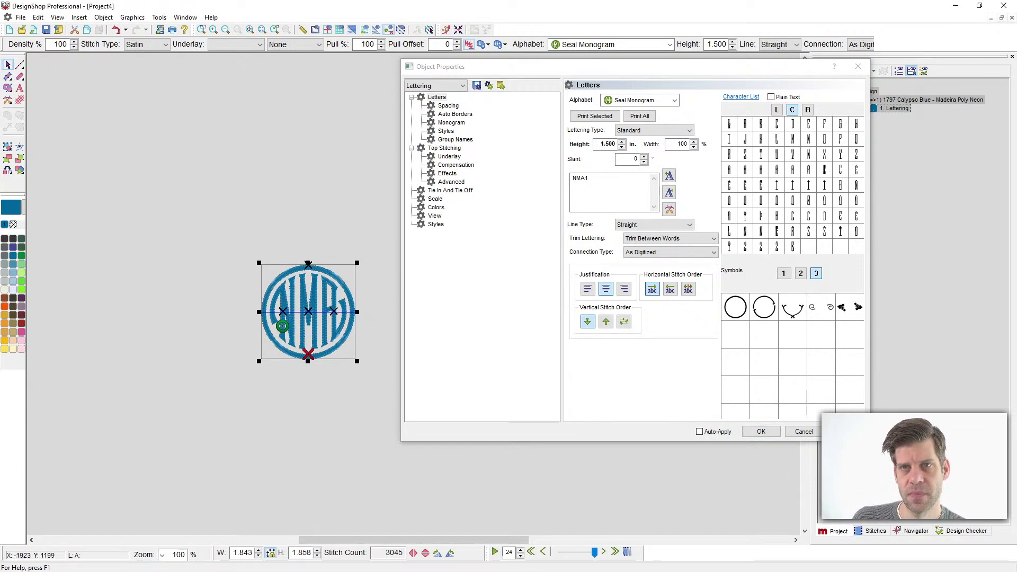
Step: Create a new project and add the lettering "Once upon a time..." in the Basic Block alphabet
click(10, 31)
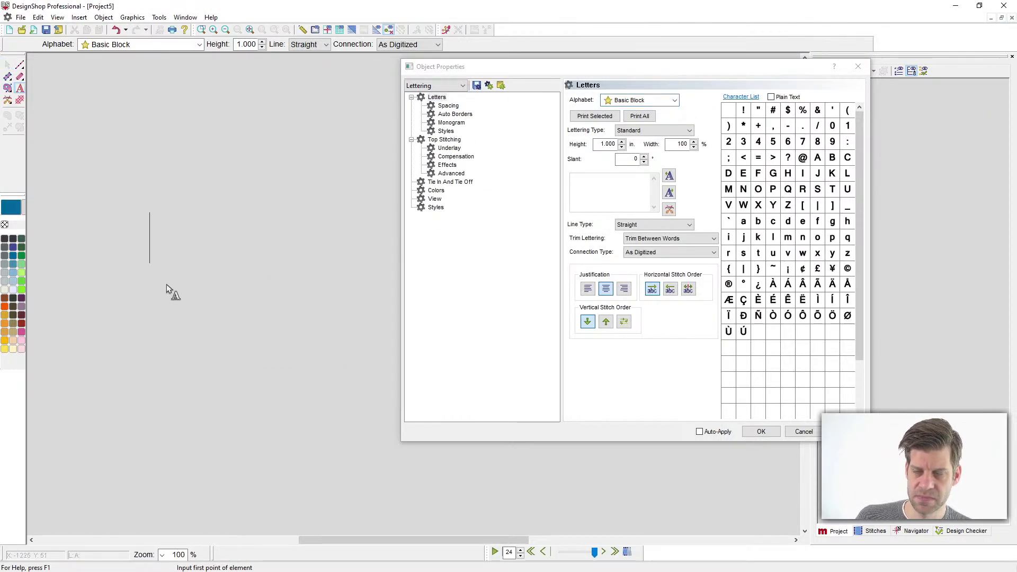
click(164, 284)
text(Once)
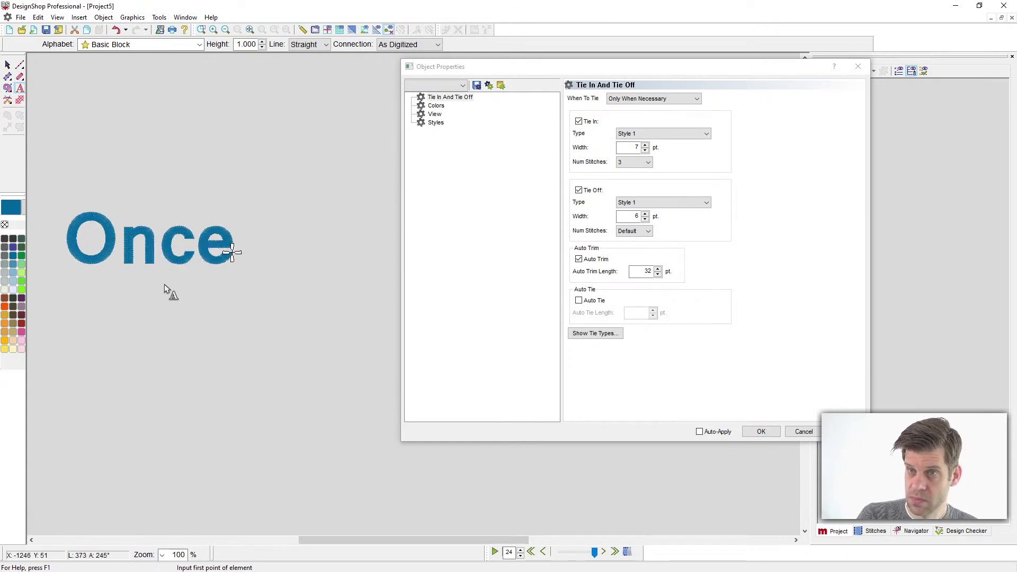
text( U)
key(BackSpace)
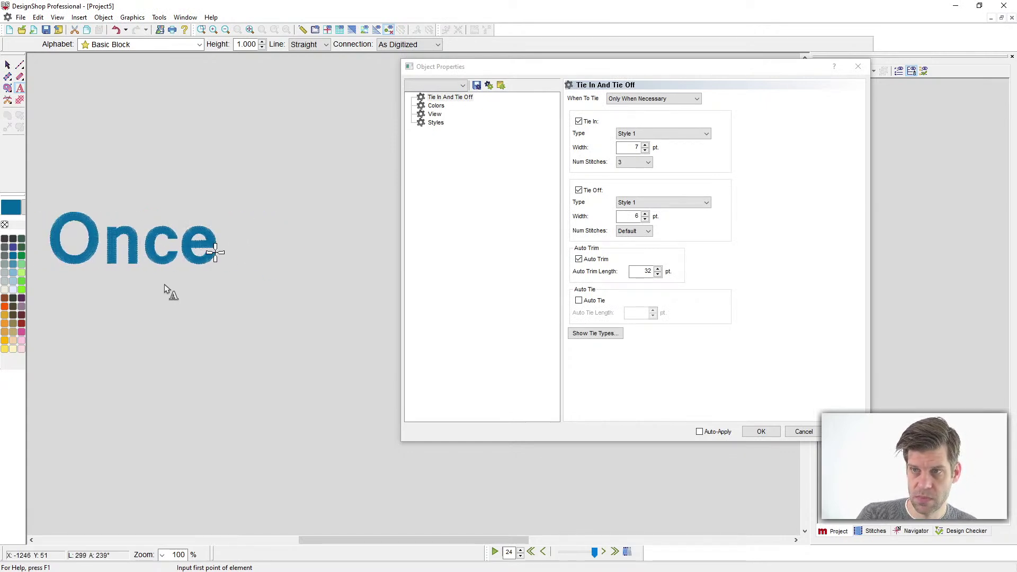
text(upn)
key(BackSpace)
text(on a )
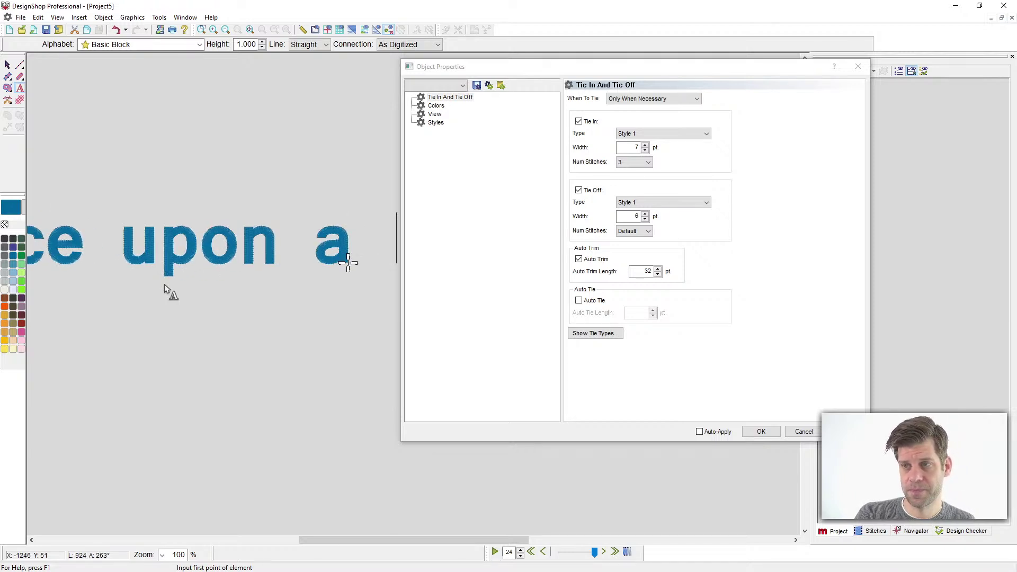
text(time)
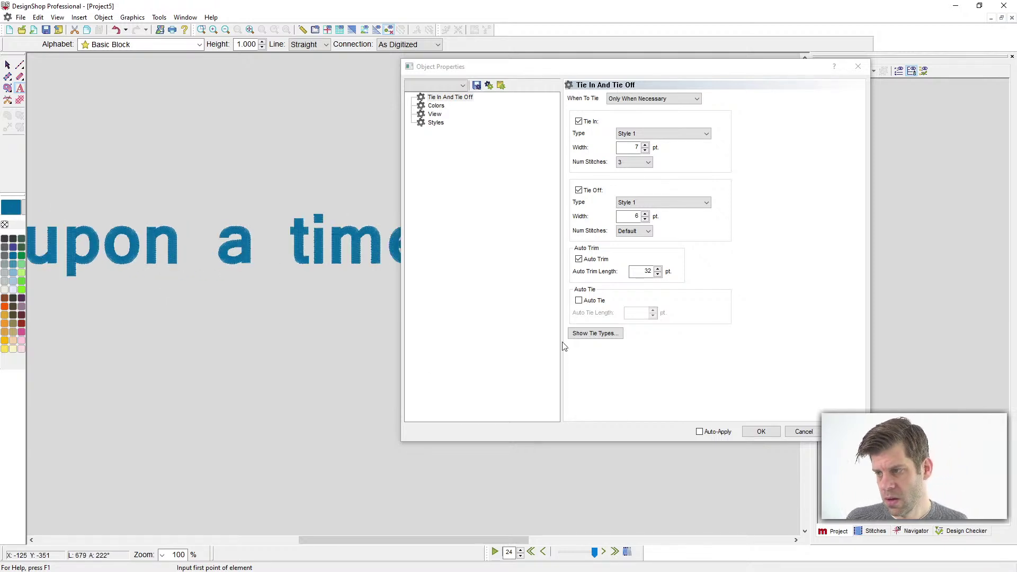
click(7, 65)
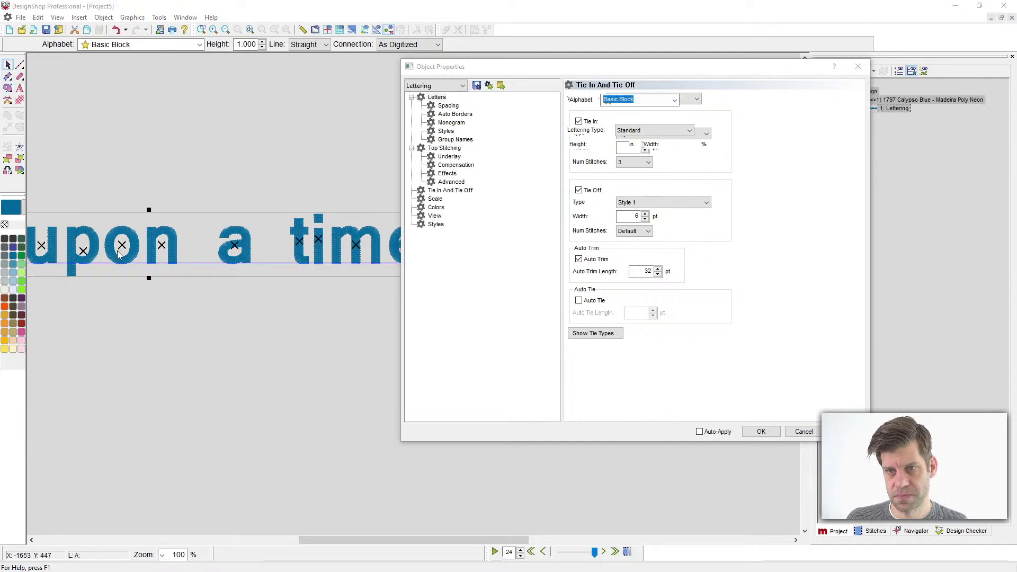
Step: Move the lettering clear of the properties dialog and change its alphabet to the serif Clarendon
drag(111, 225, 342, 468)
click(627, 100)
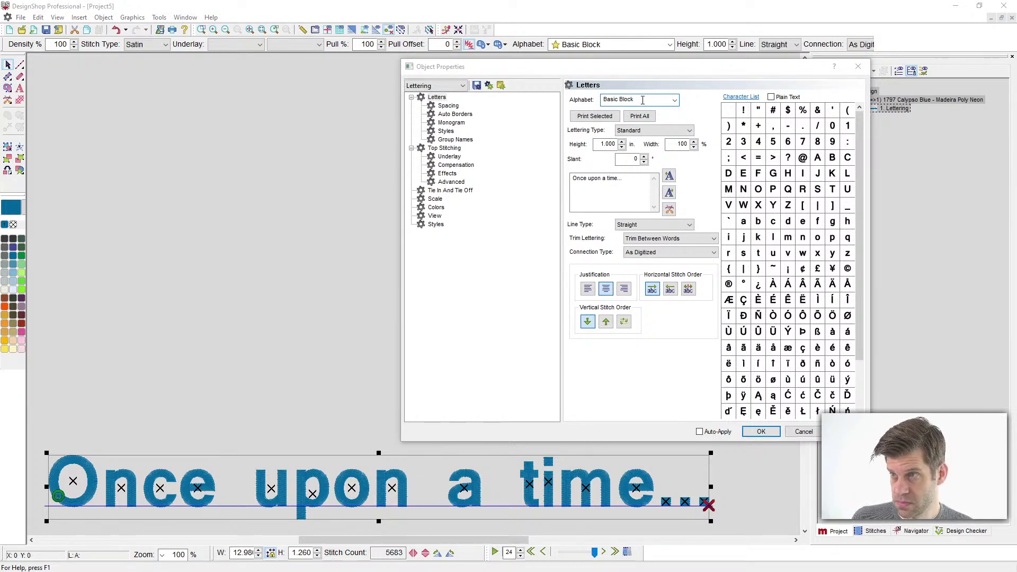
click(674, 100)
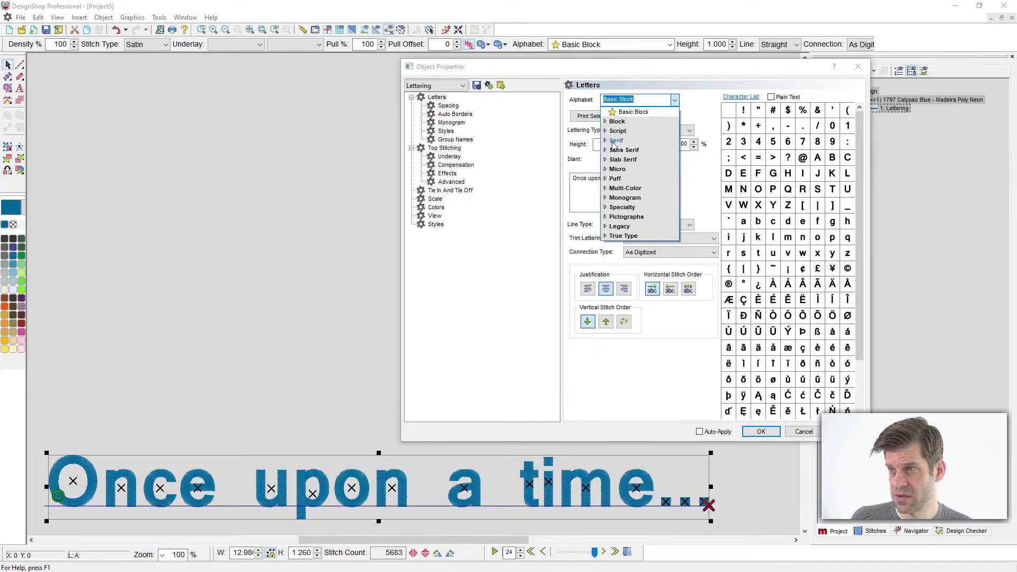
click(614, 141)
mouse_move(626, 180)
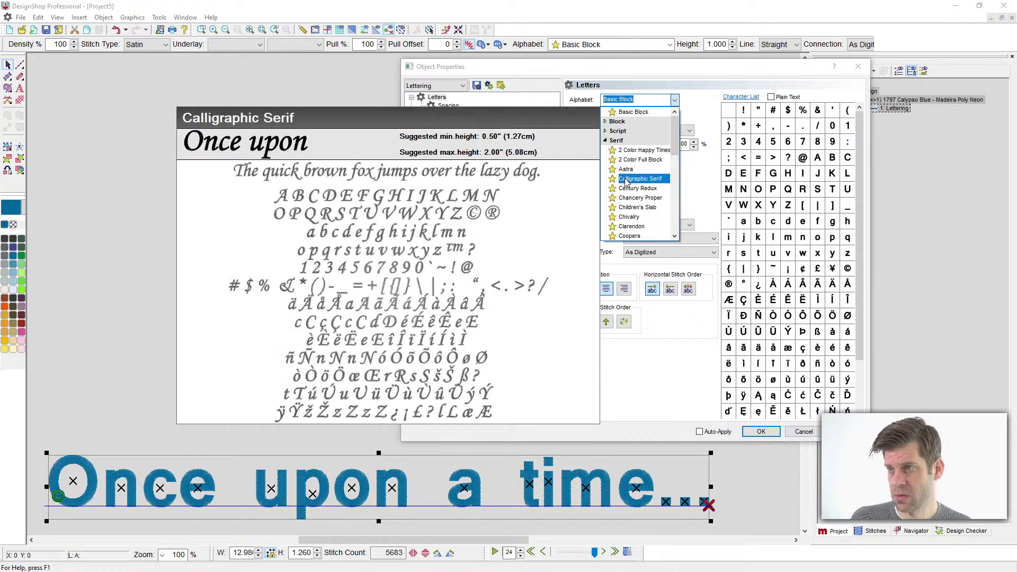
click(628, 203)
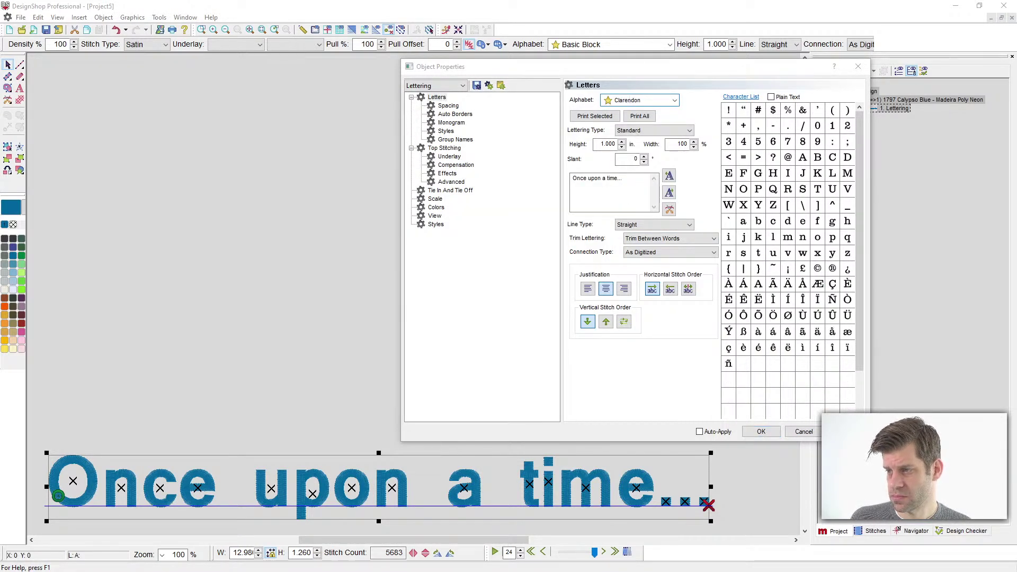
Step: Collapse the character list, move the properties dialog aside and reposition the lettering so its beginning is in view
click(739, 97)
drag(542, 73, 679, 74)
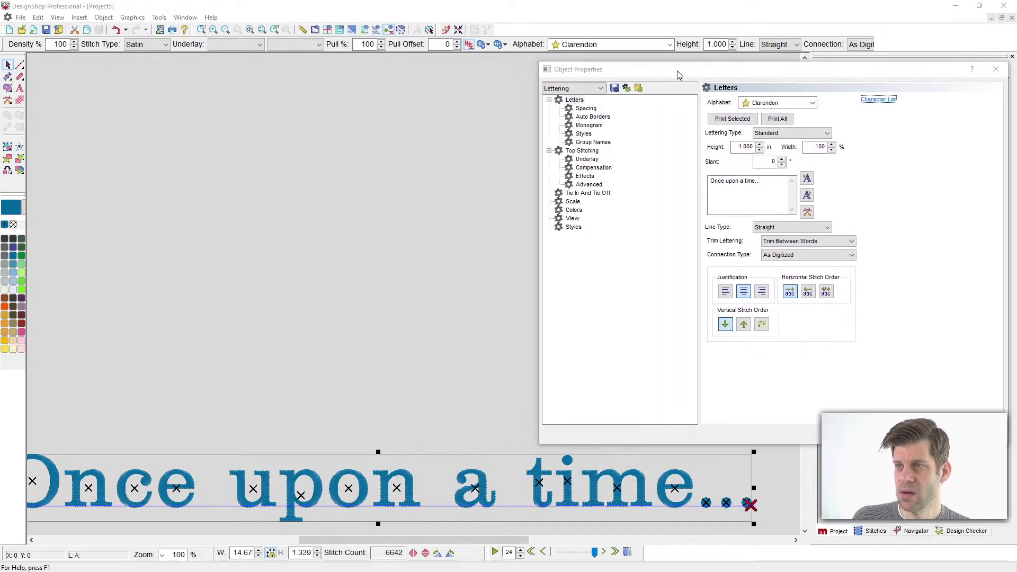
drag(241, 470, 290, 262)
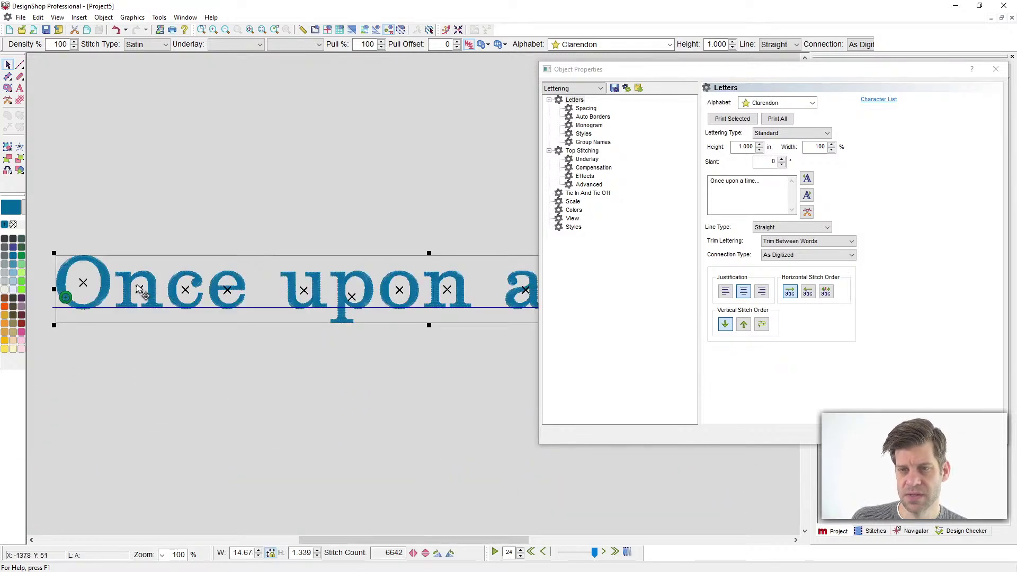
Step: Change only the initial O to the 3 Color Filigree alphabet and enlarge it to a height of about 2.355 inches
click(83, 284)
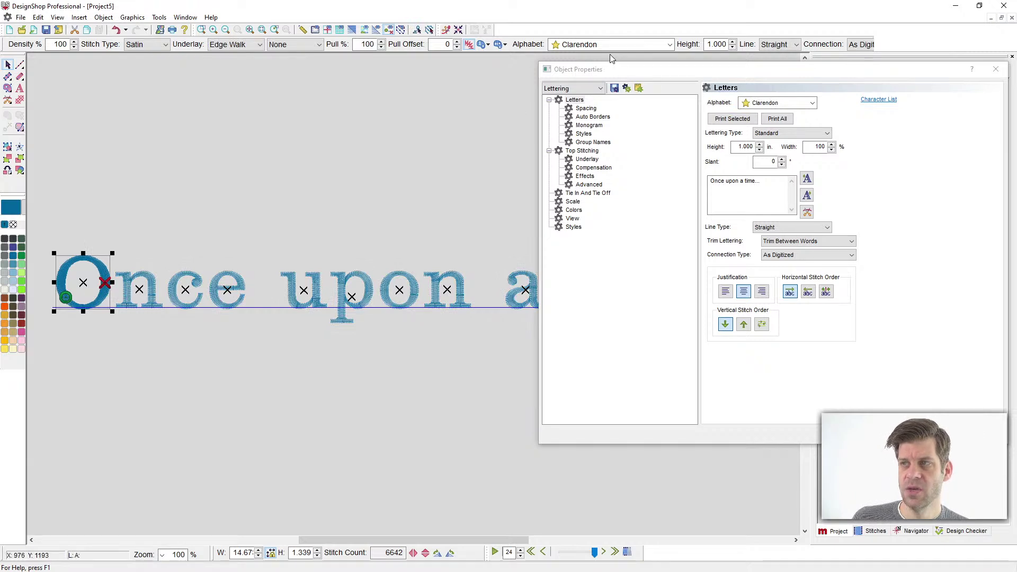
click(670, 45)
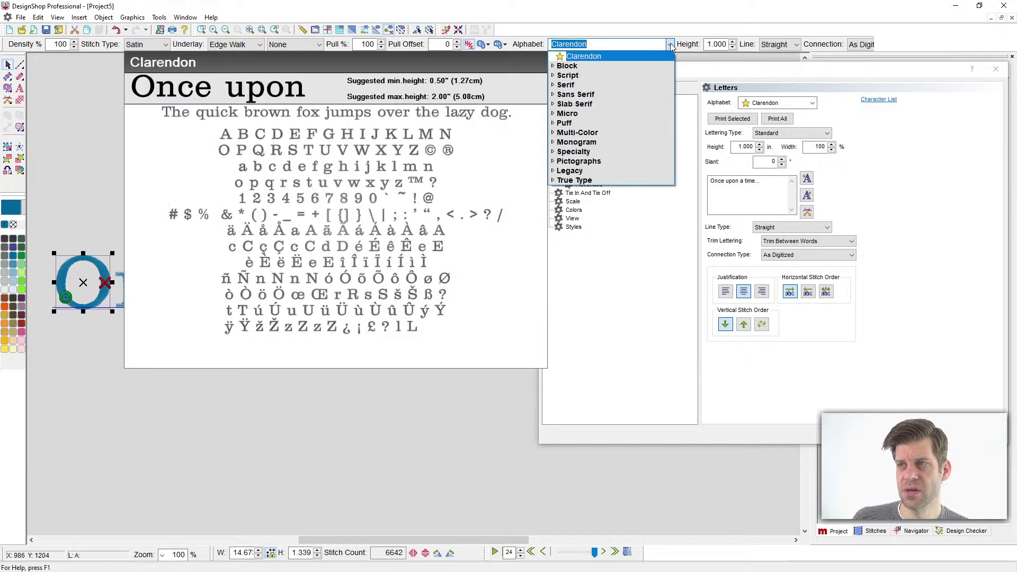
click(554, 133)
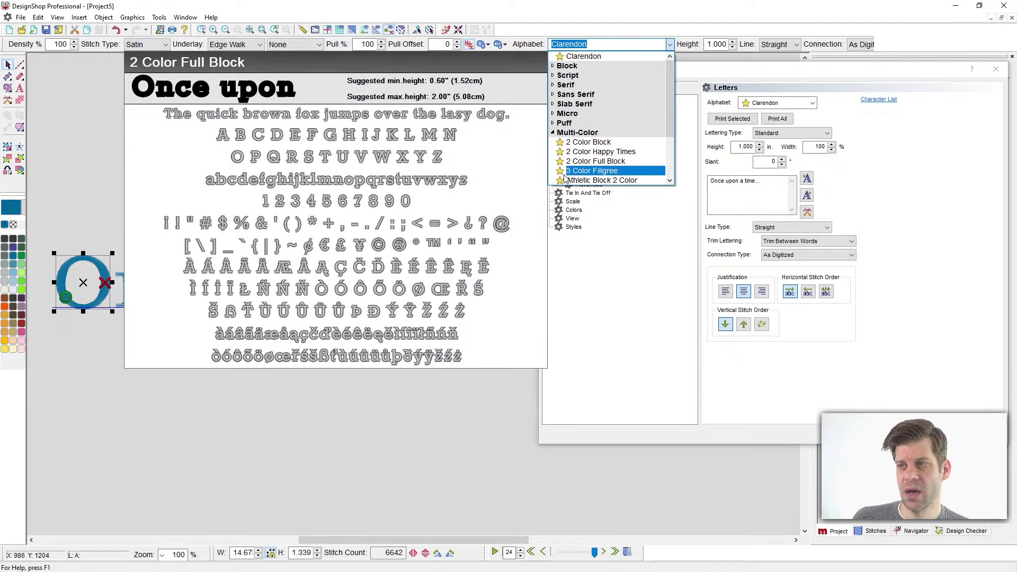
click(565, 173)
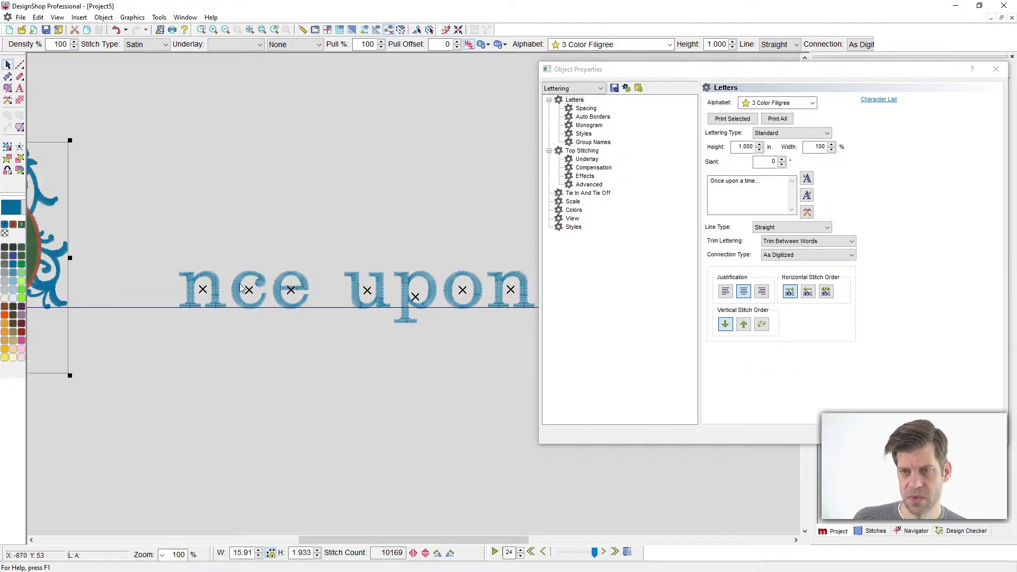
drag(172, 262, 265, 262)
key(Escape)
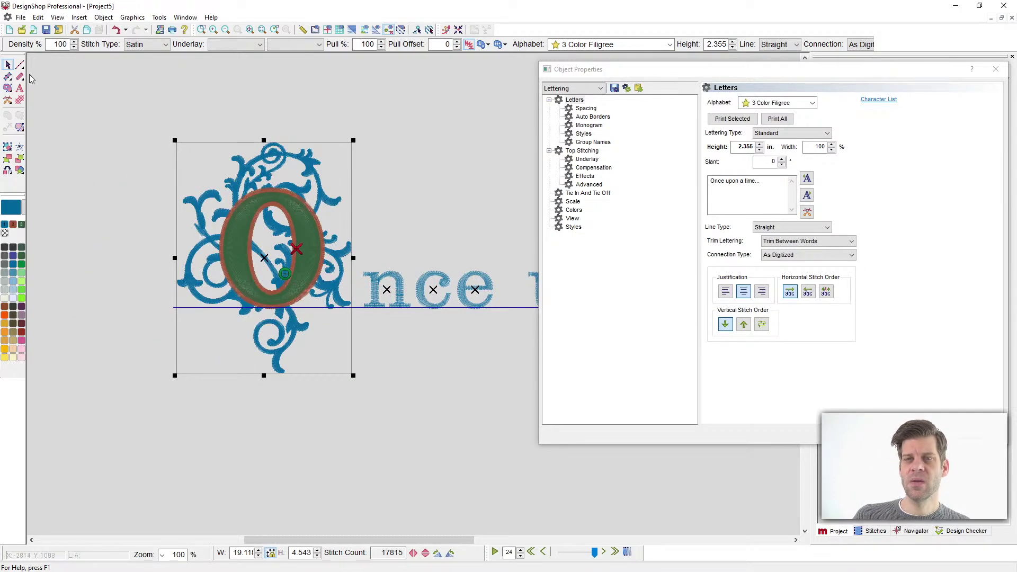
Step: Lower the filigree O so it sits roughly centered vertically beside the rest of the word
click(98, 109)
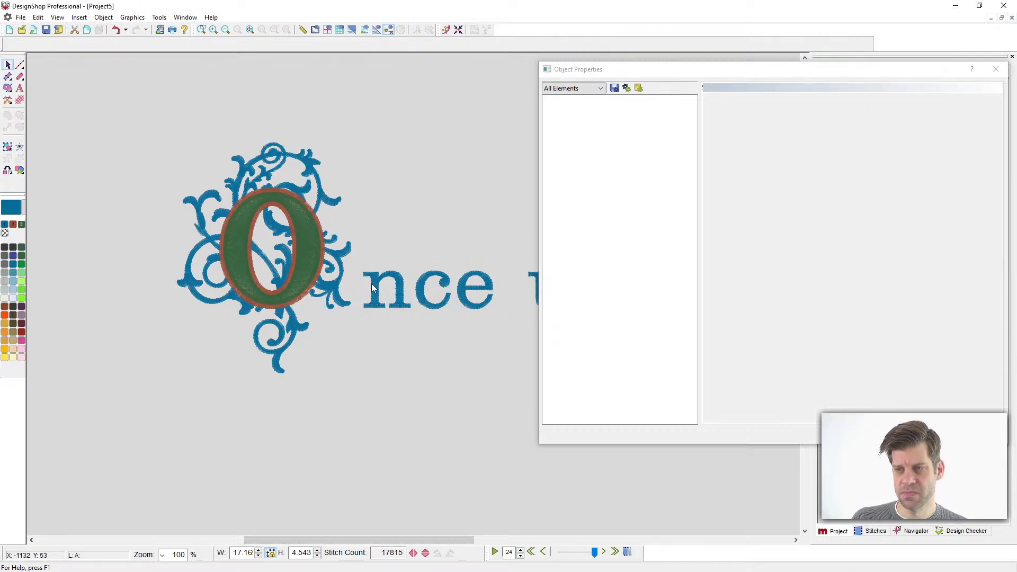
click(284, 253)
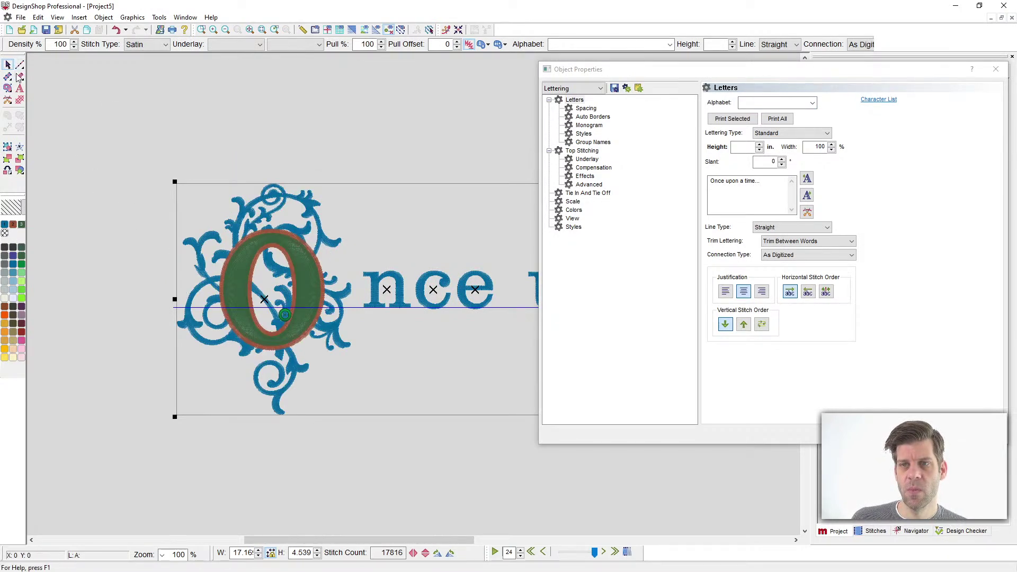
click(198, 136)
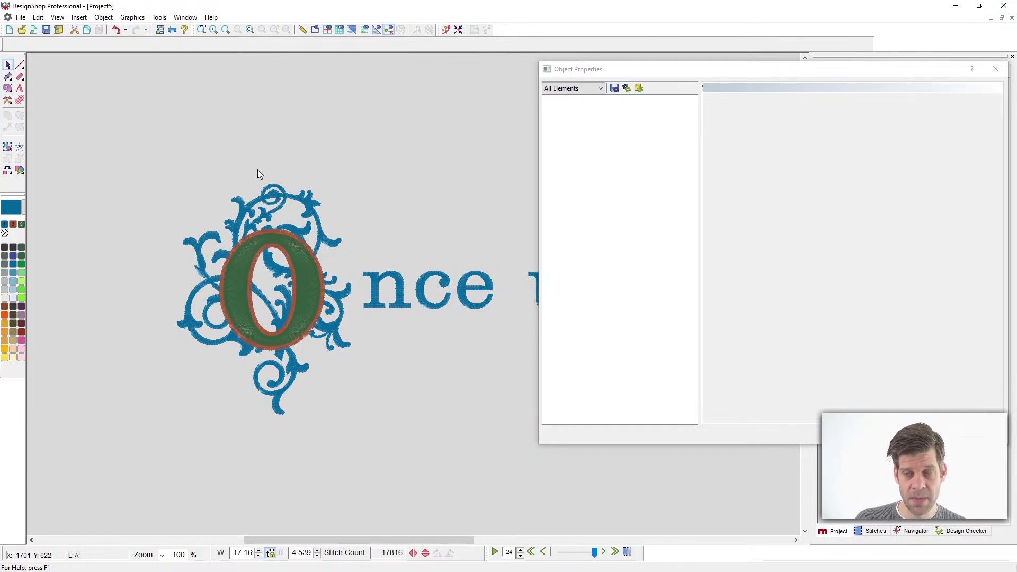
Step: Delete the existing lettering and add new lettering reading "Melody Script" in the Basic Block alphabet
click(320, 323)
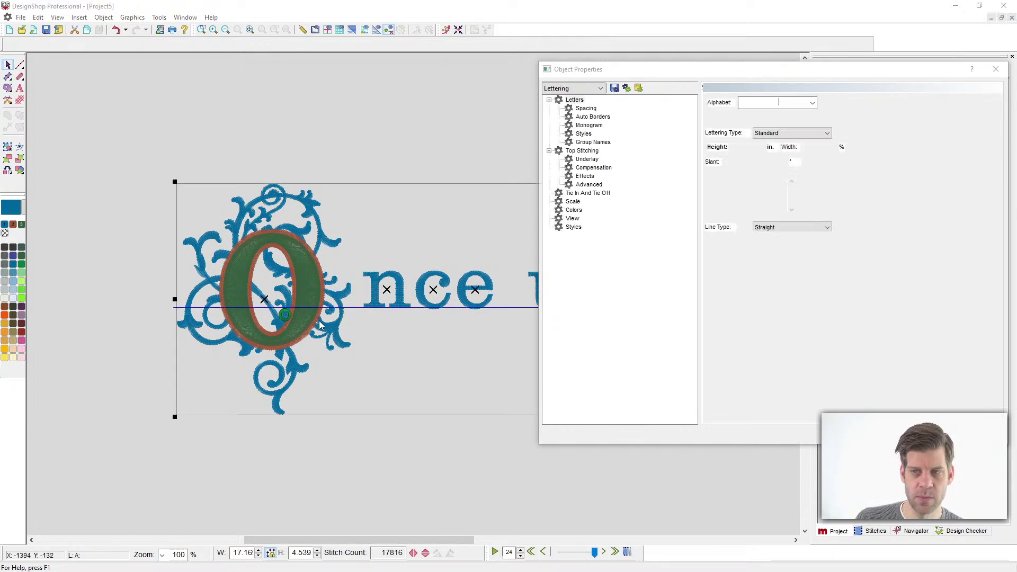
key(Delete)
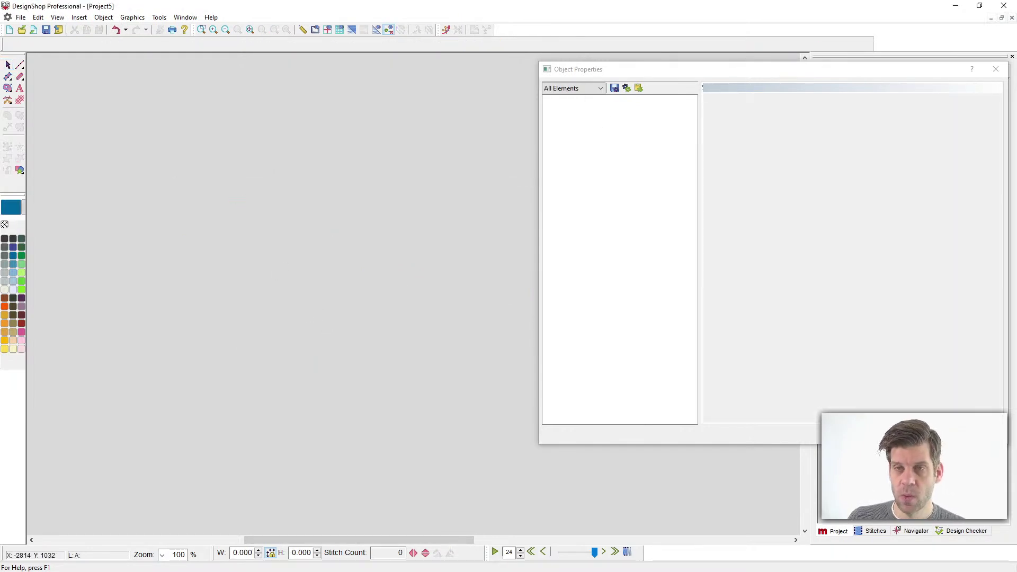
click(19, 88)
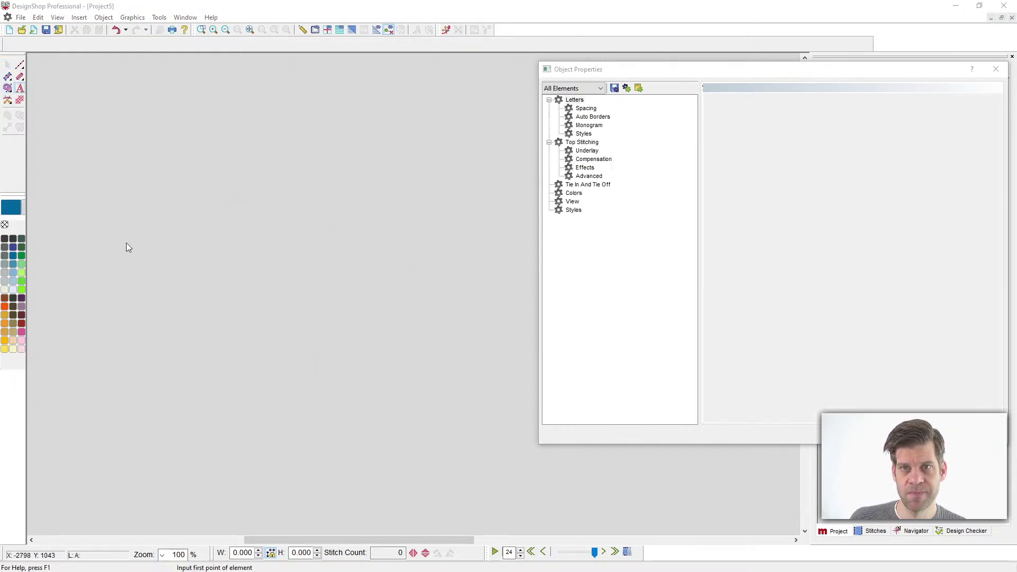
click(158, 309)
text(Melo)
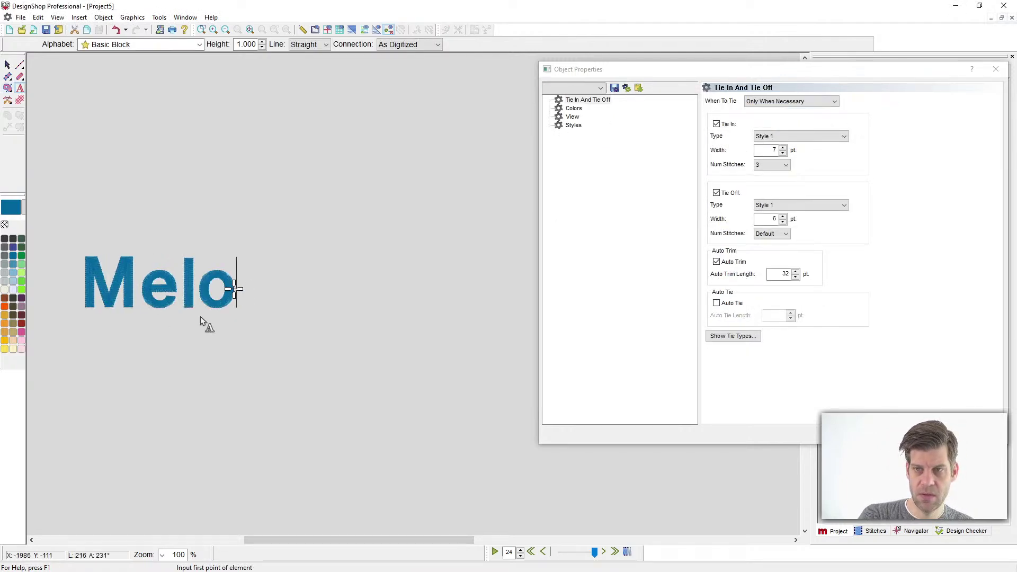
text(dy Script)
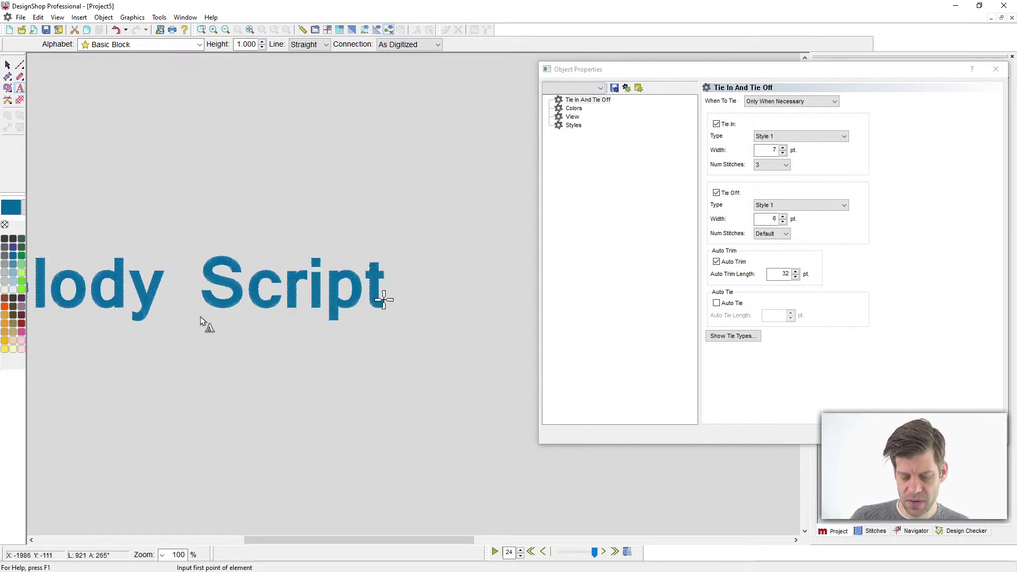
key(Escape)
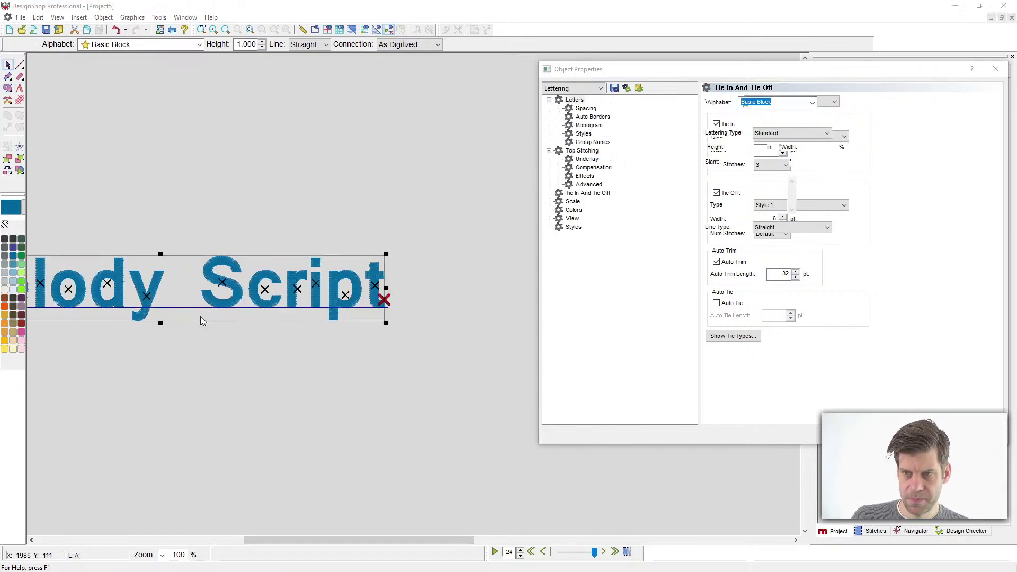
Step: Move the "Melody Script" lettering fully into view and change its alphabet to Melody Script
drag(229, 292, 326, 195)
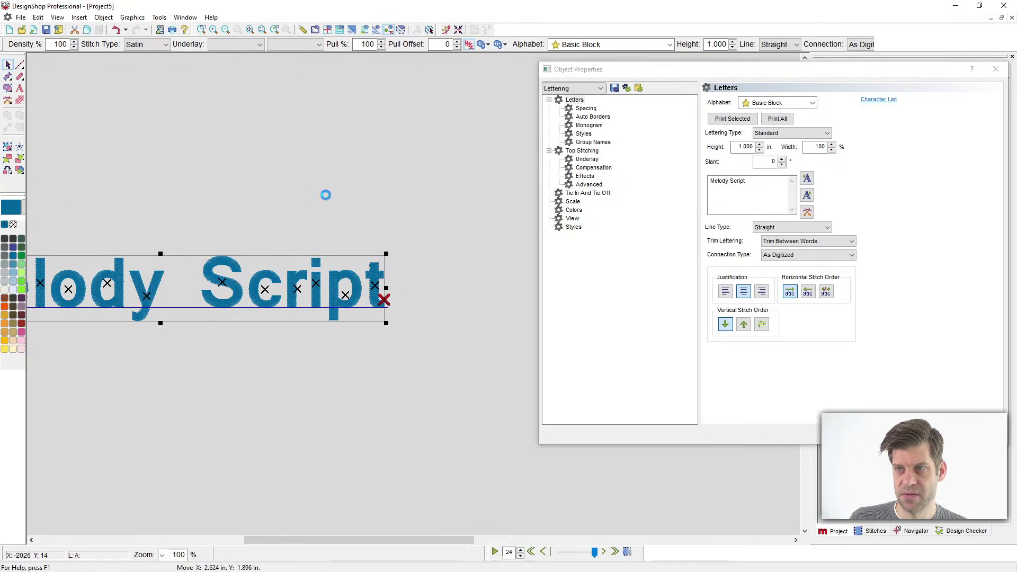
click(617, 45)
text(me)
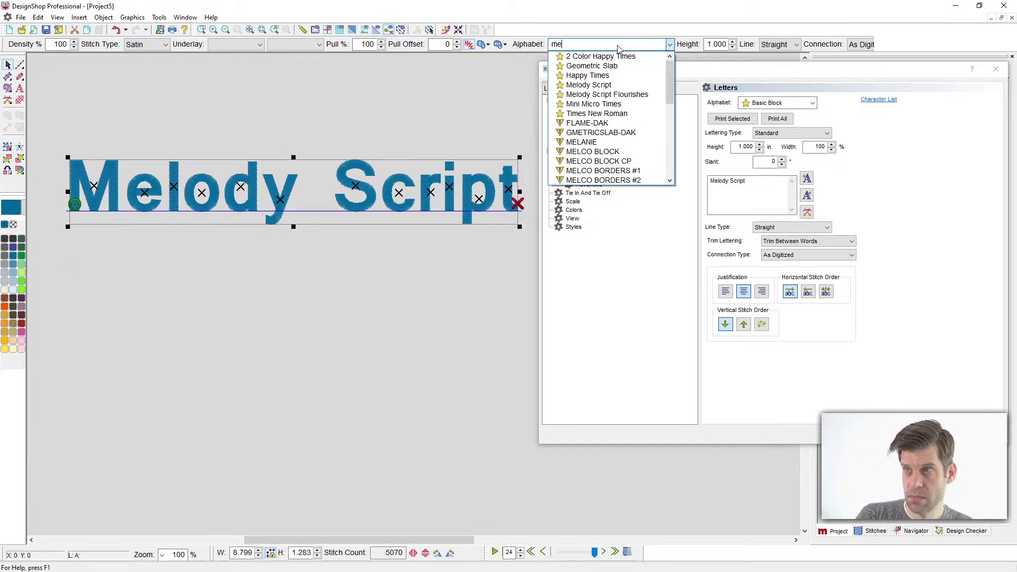
text(lo)
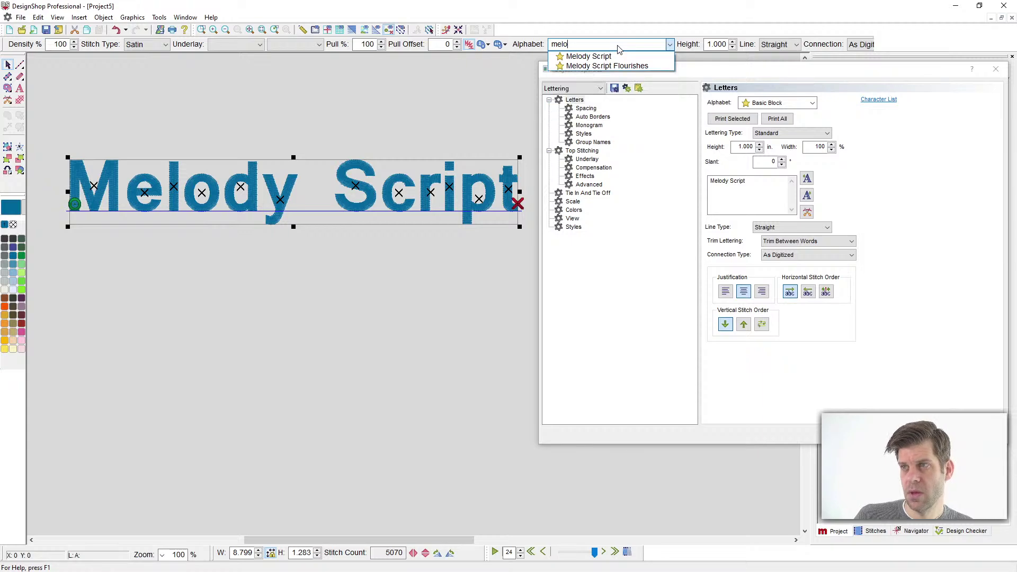
mouse_move(605, 57)
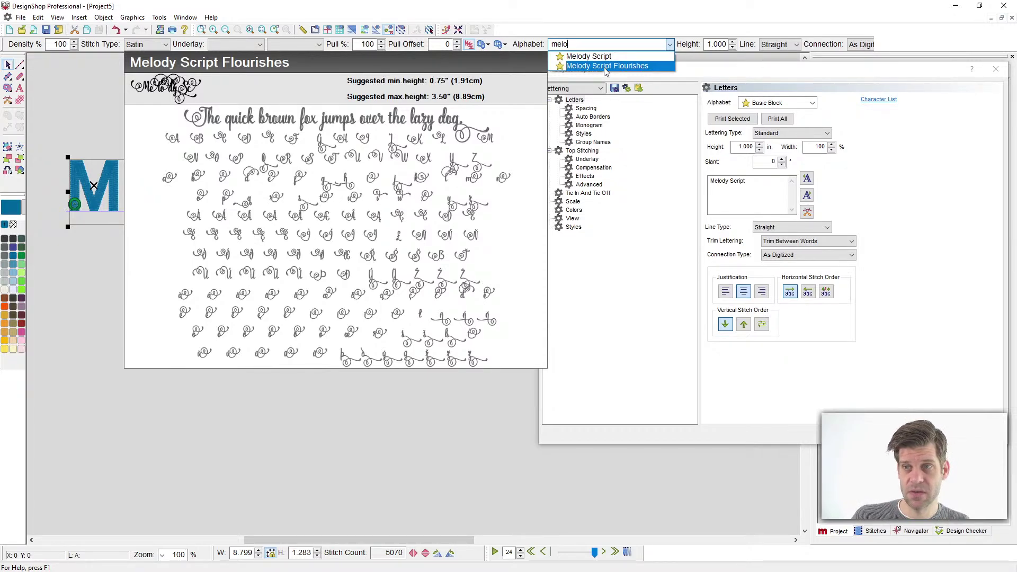
click(607, 57)
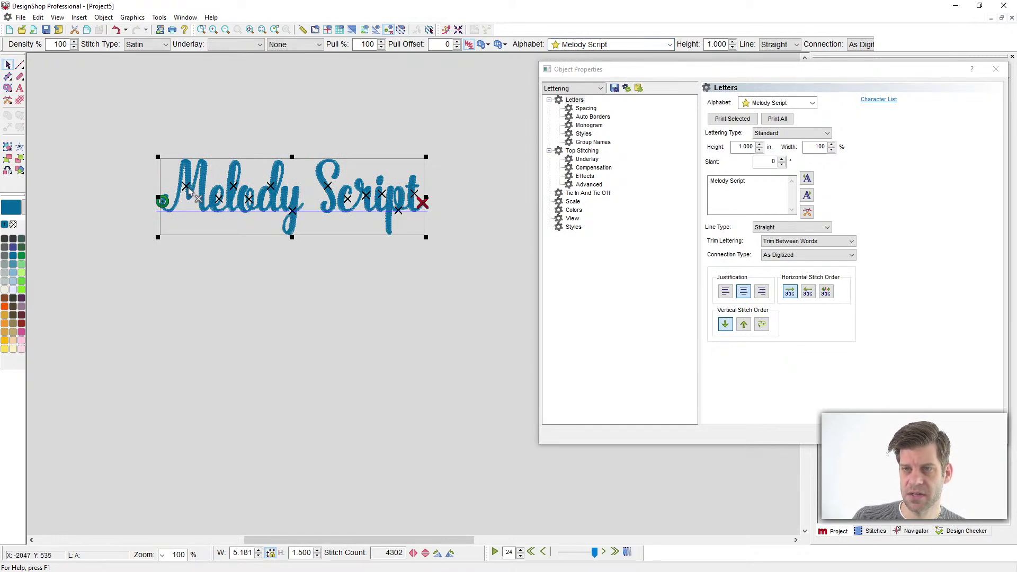
Step: Change only the initial M of the lettering to the Melody Script Flourishes alphabet
click(190, 190)
click(622, 47)
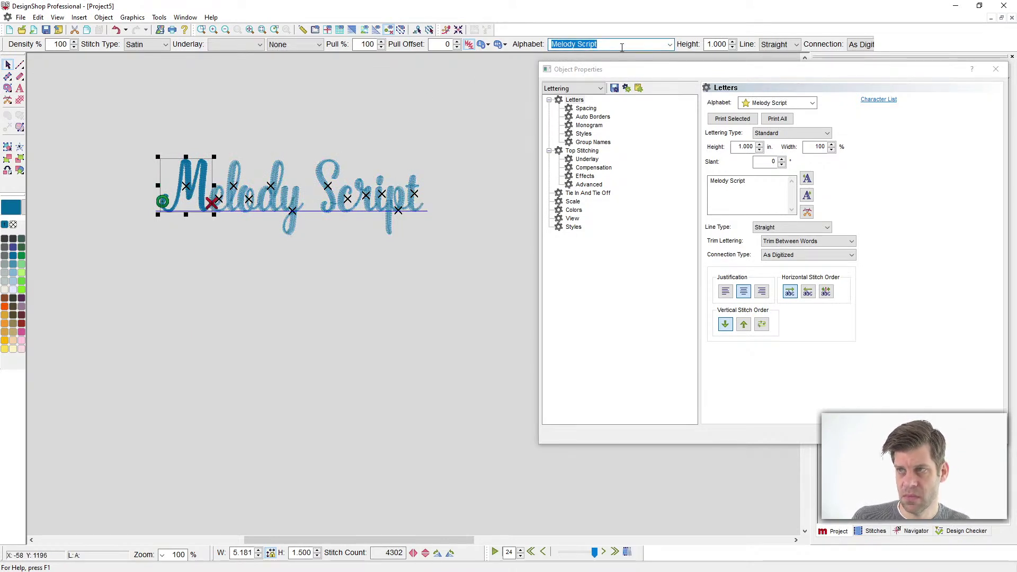
click(622, 46)
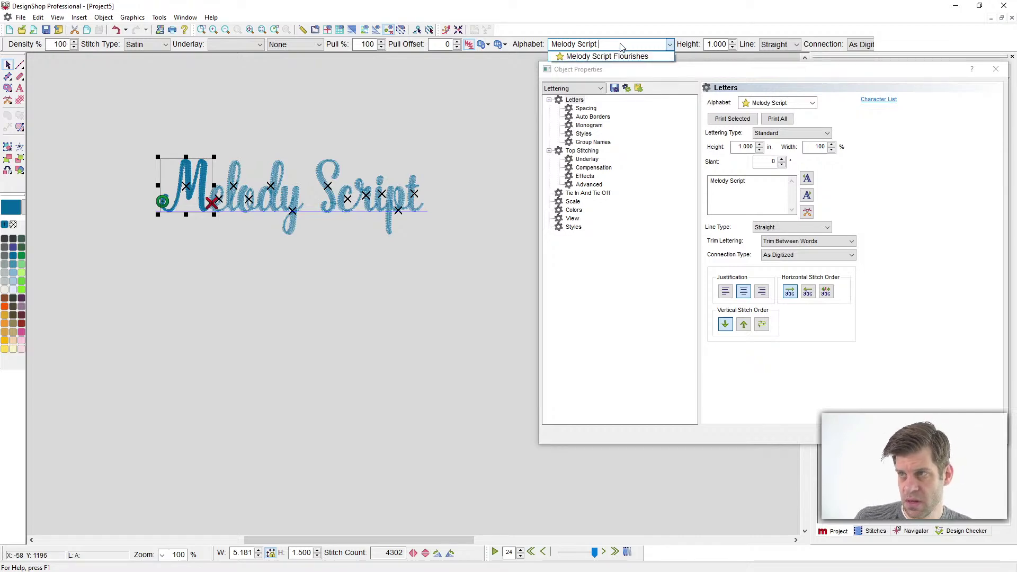
click(623, 56)
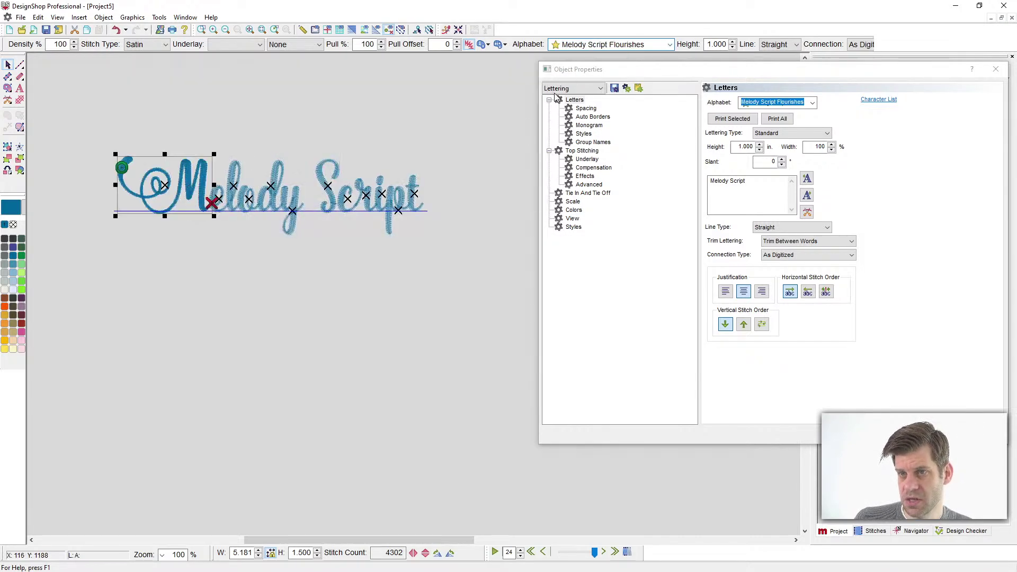
Step: Change the final t of "Script" to the Melody Script Flourishes alphabet and deselect the lettering
click(416, 197)
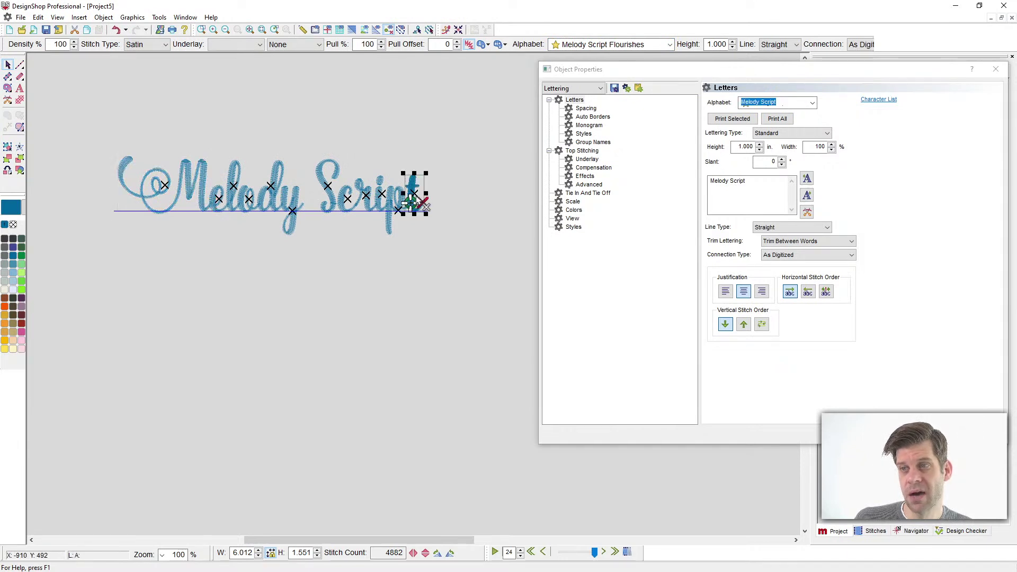
click(622, 45)
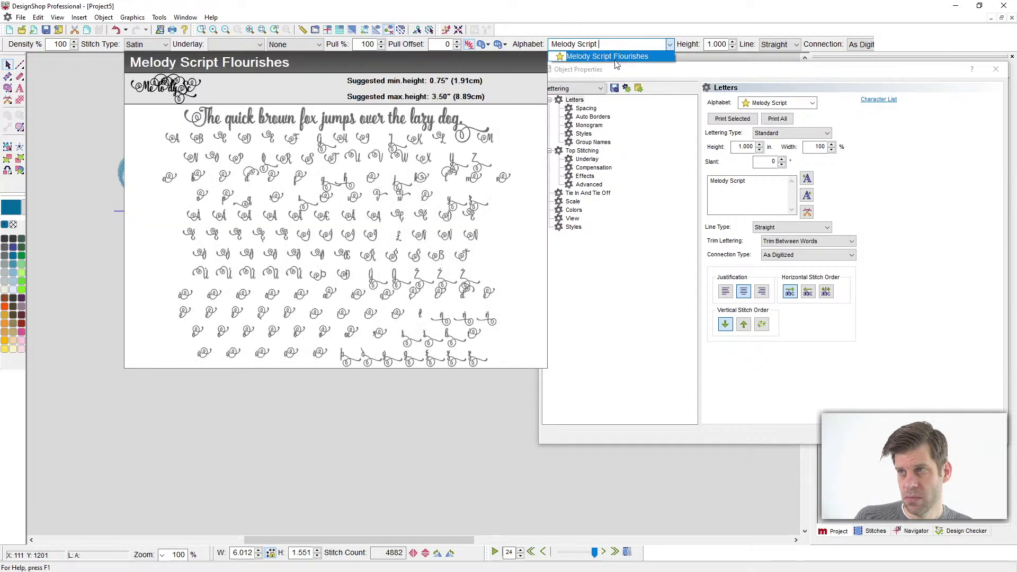
click(615, 60)
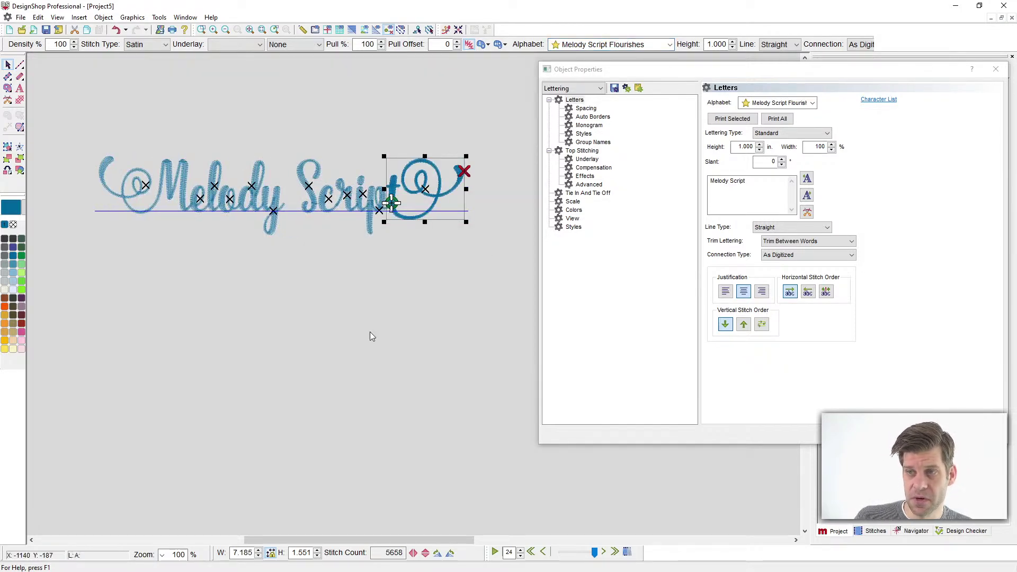
click(173, 300)
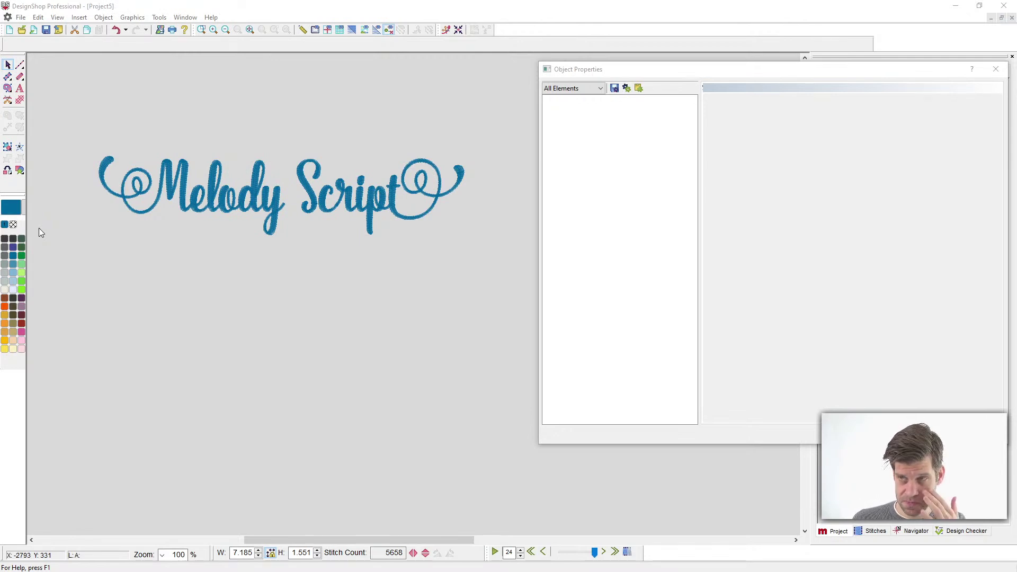
Step: Look through the file types offered for saving the design, such as SVG, and cancel without saving
click(21, 17)
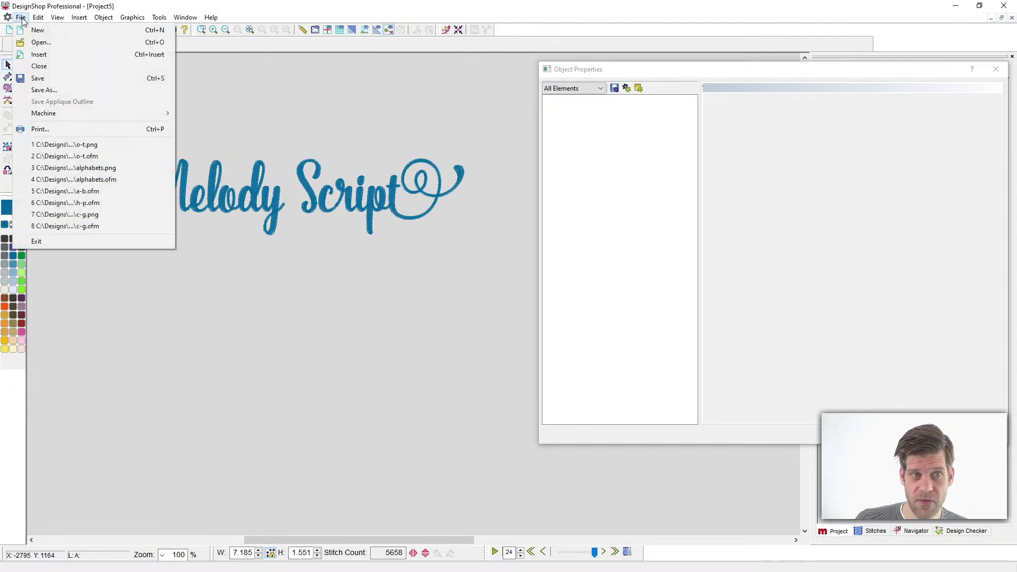
click(35, 91)
click(378, 419)
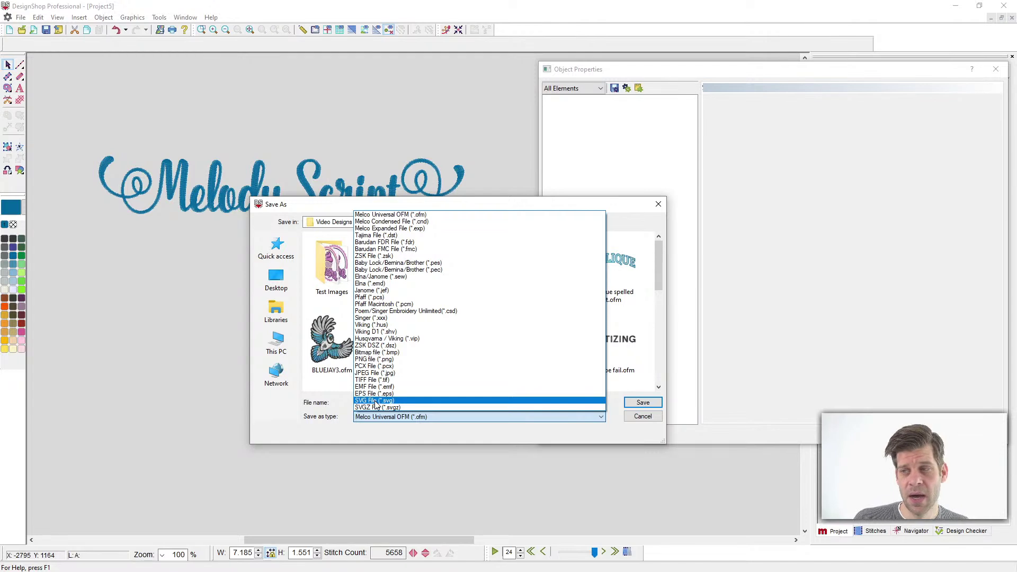
click(666, 417)
click(649, 416)
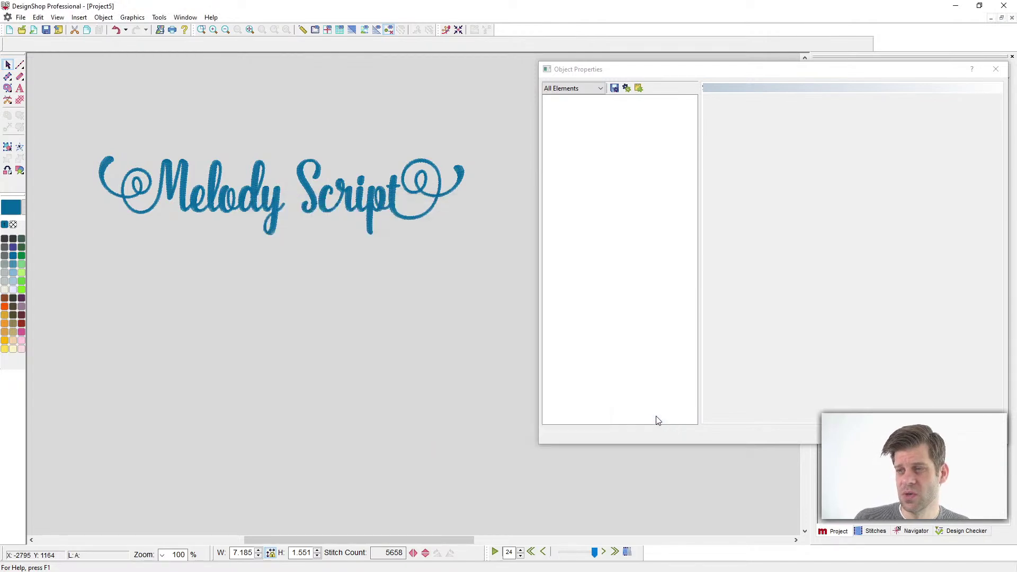
Step: Check which element types the Melody Script lettering can be converted to, and leave it unconverted
click(352, 215)
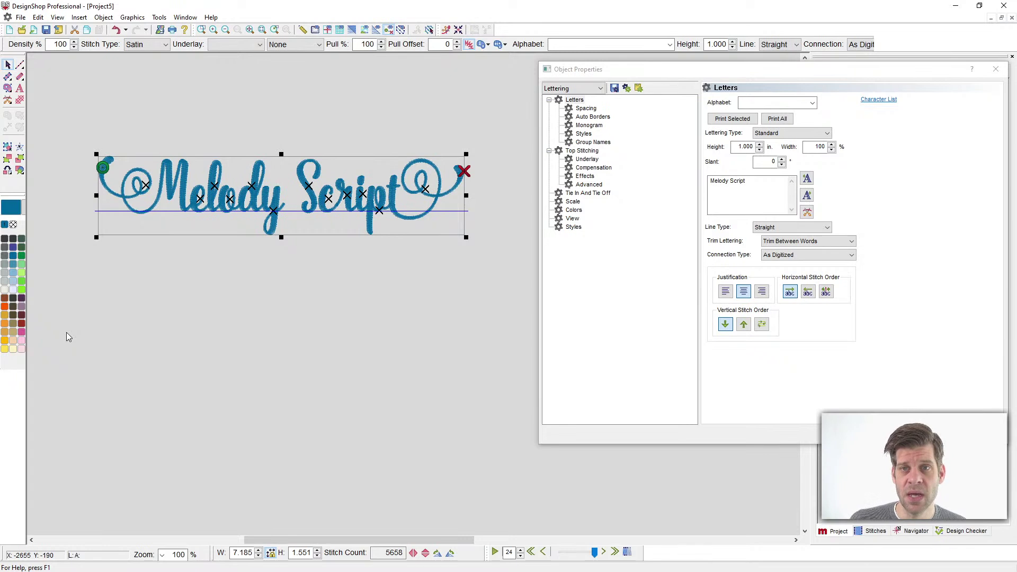
click(8, 172)
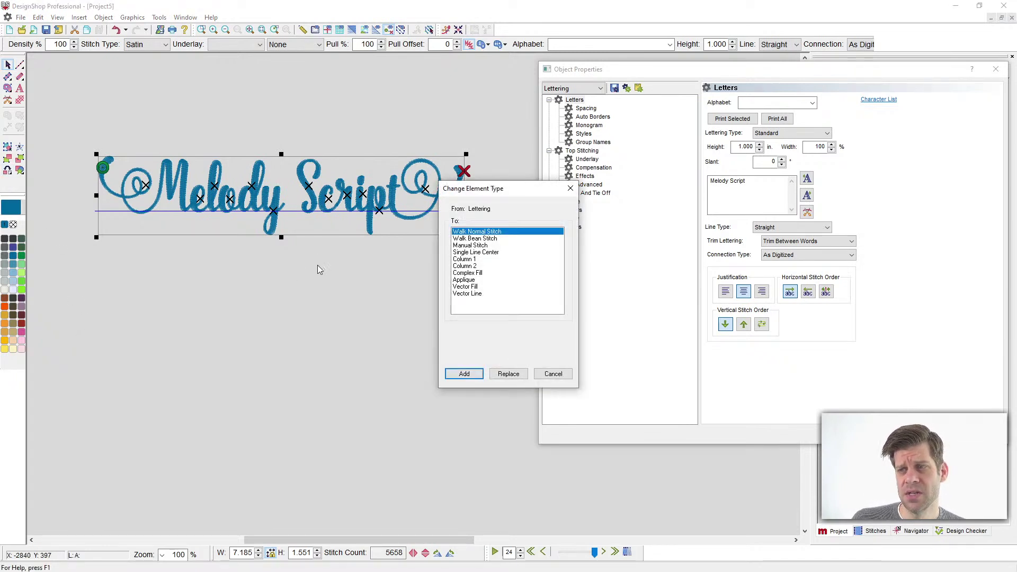
click(570, 188)
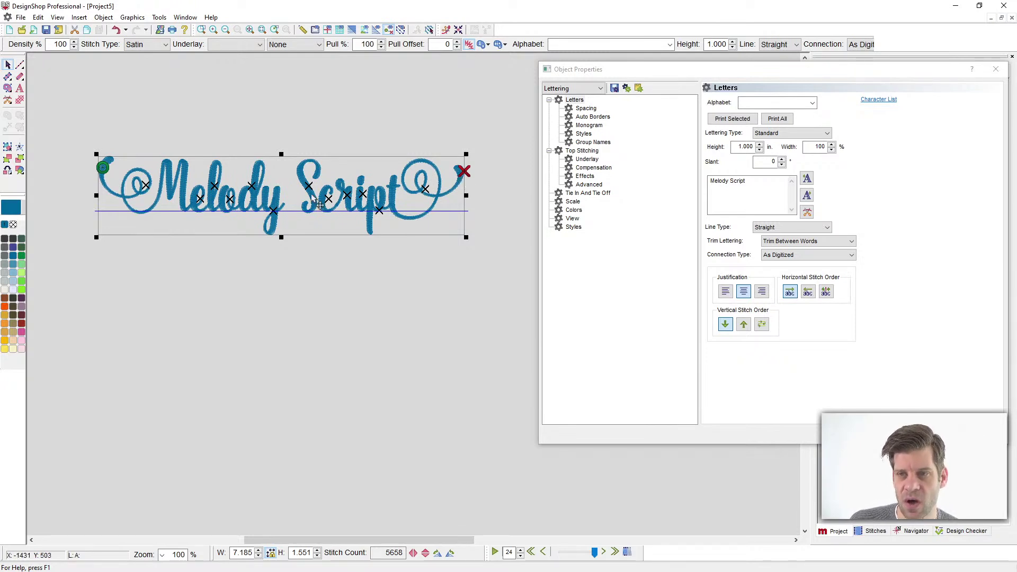
Step: Recolor the initial M to bright green 1850 Fluorescent and the letter l to dark red 1821 Terra Cotta
click(145, 186)
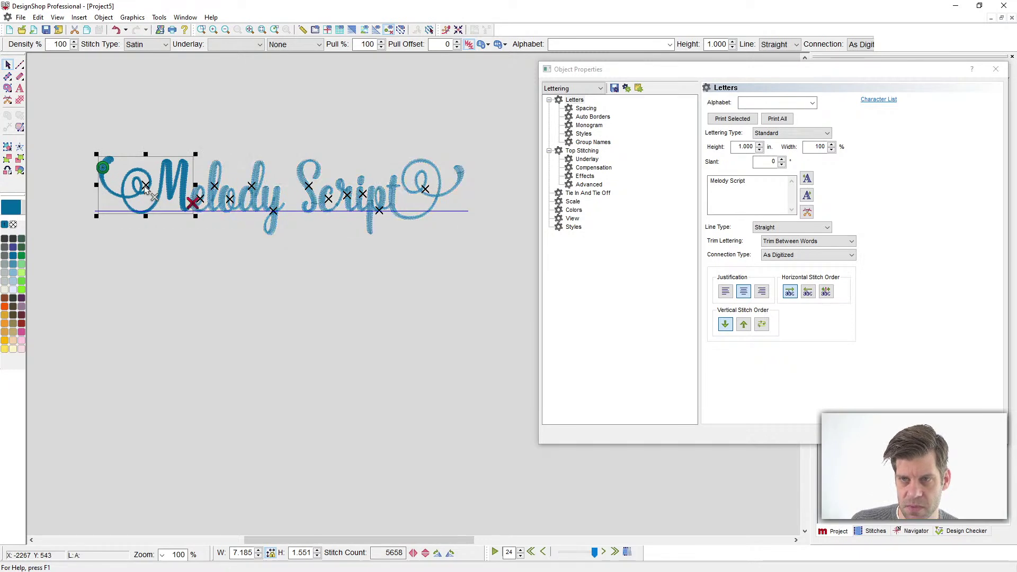
click(21, 281)
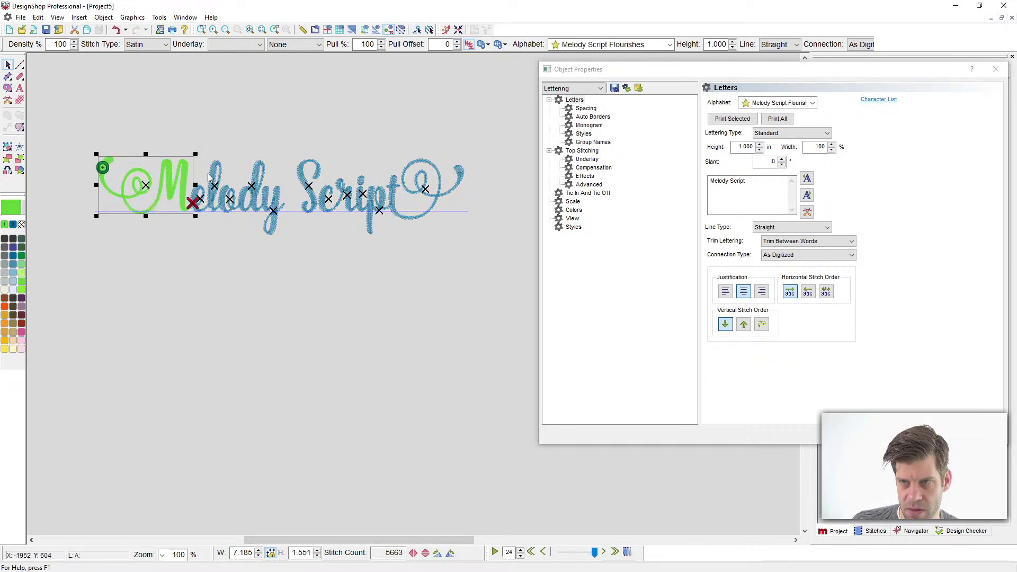
click(218, 192)
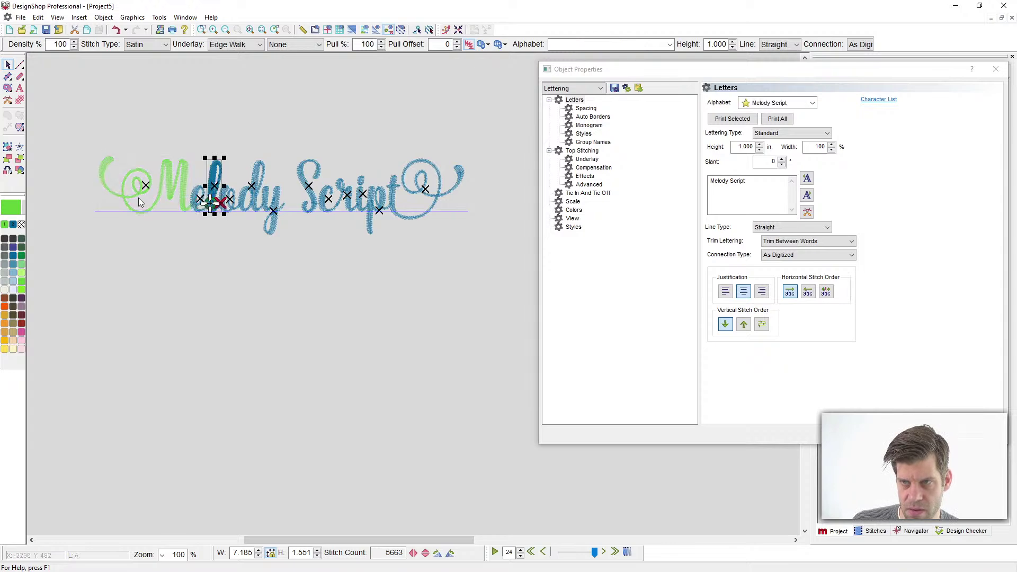
click(22, 323)
click(122, 302)
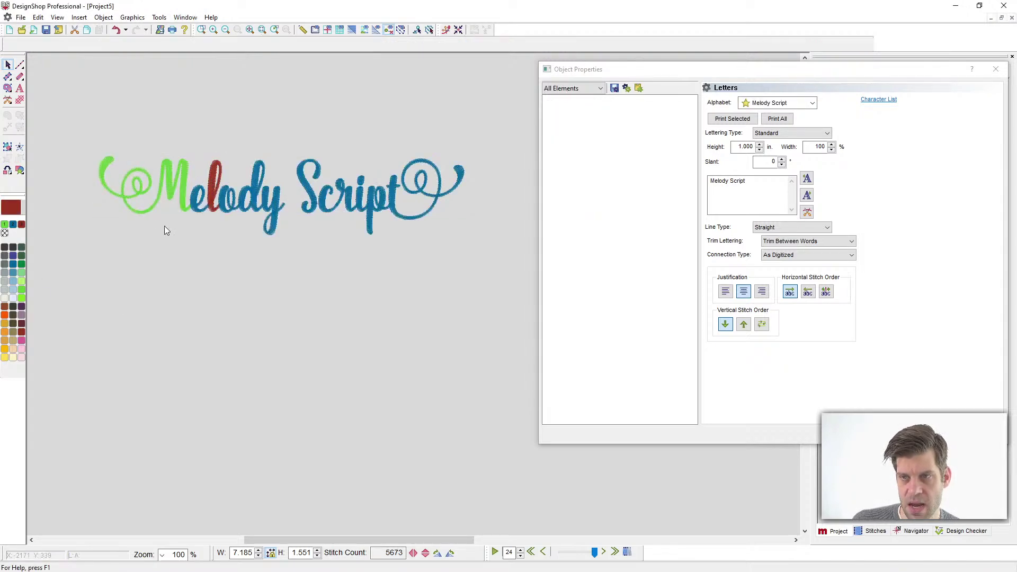
Step: Draw a filled vector circle about 0.335 inches across just below the M and e of "Melody"
scroll(240, 229, up, 5)
scroll(240, 228, up, 3)
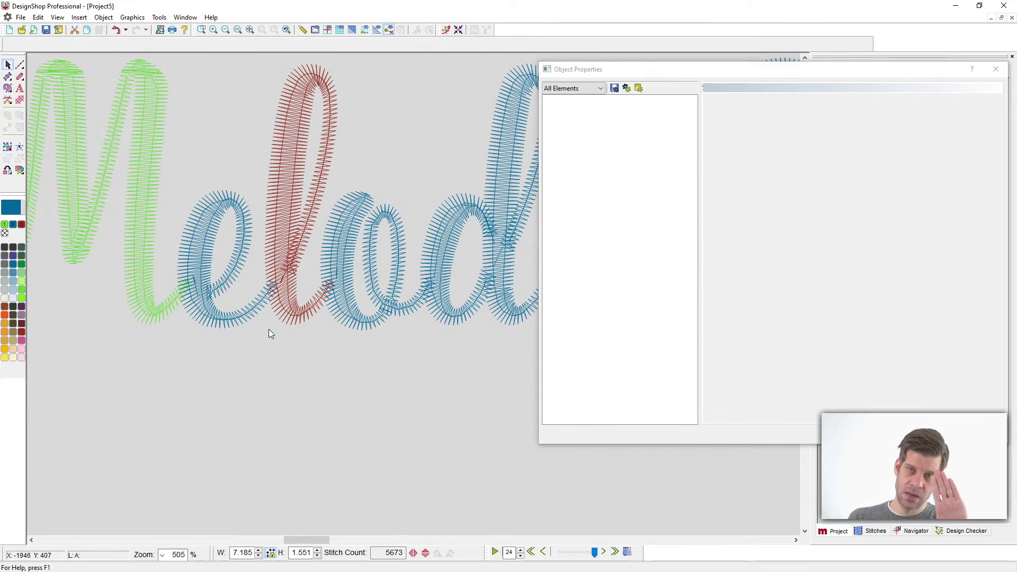
click(11, 89)
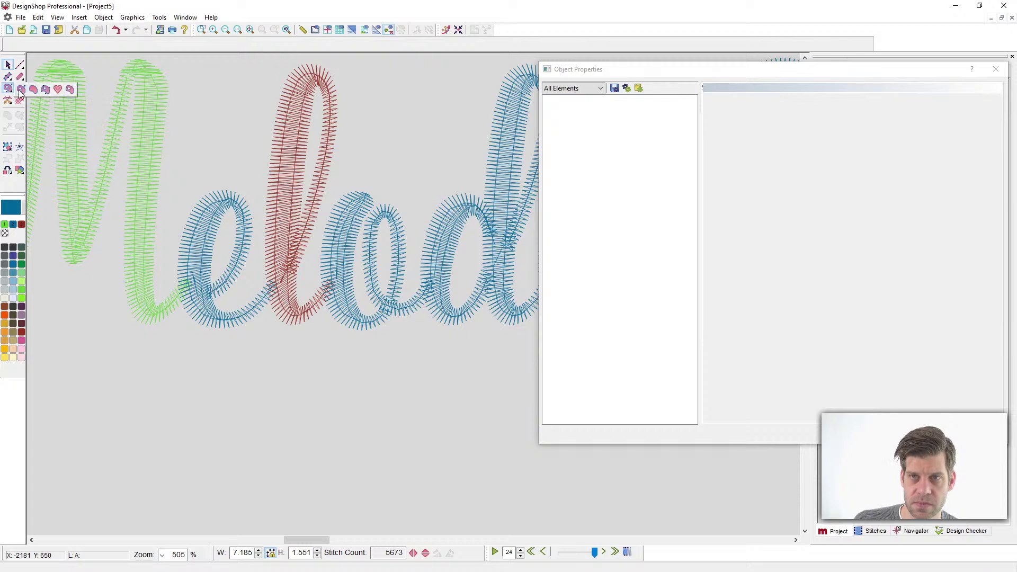
click(71, 90)
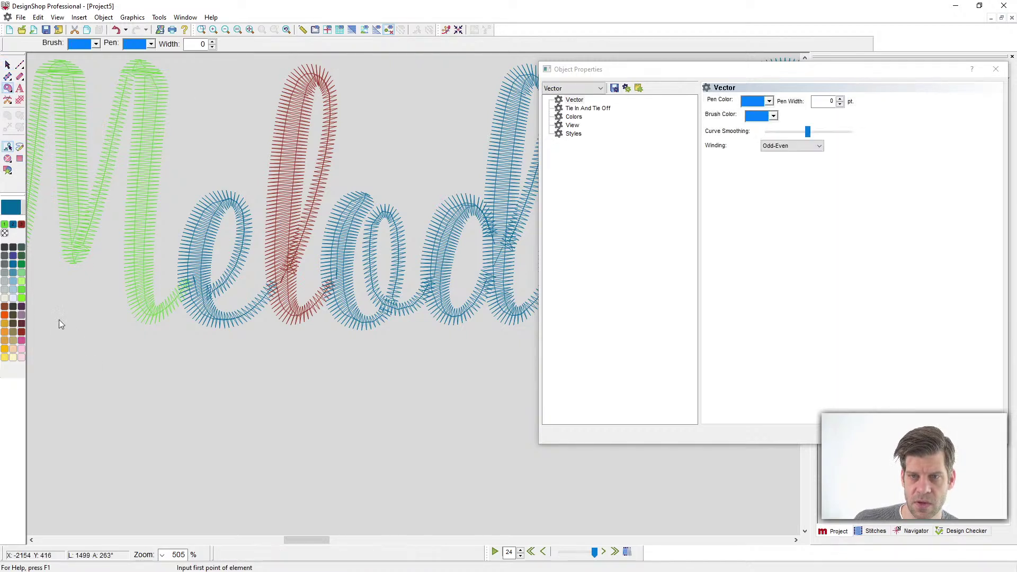
click(7, 159)
click(118, 390)
click(175, 454)
click(7, 64)
click(162, 427)
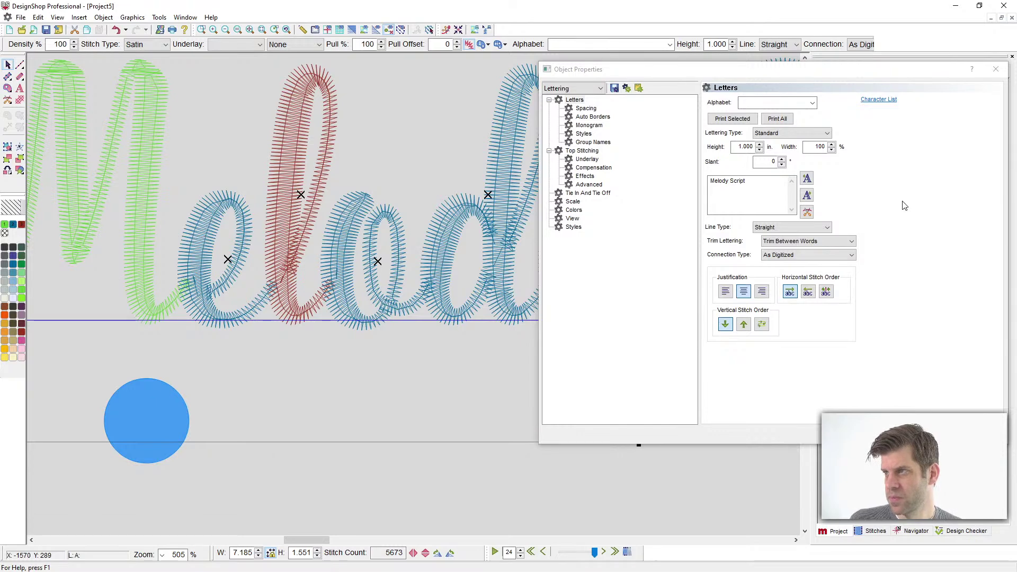
Step: Close the object properties and duplicate the blue vector circle
click(995, 69)
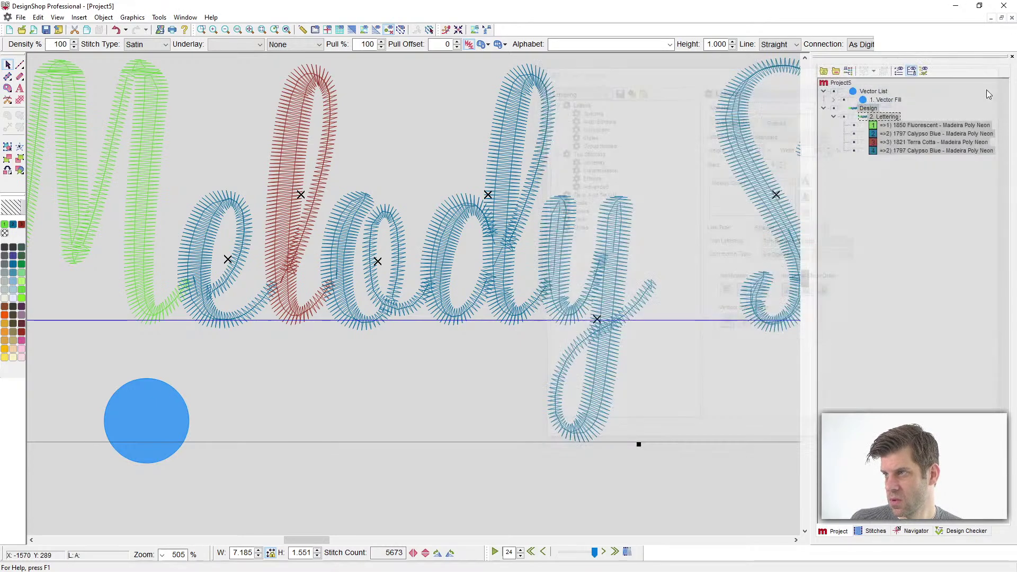
click(895, 100)
key(ctrl+c)
key(ctrl+v)
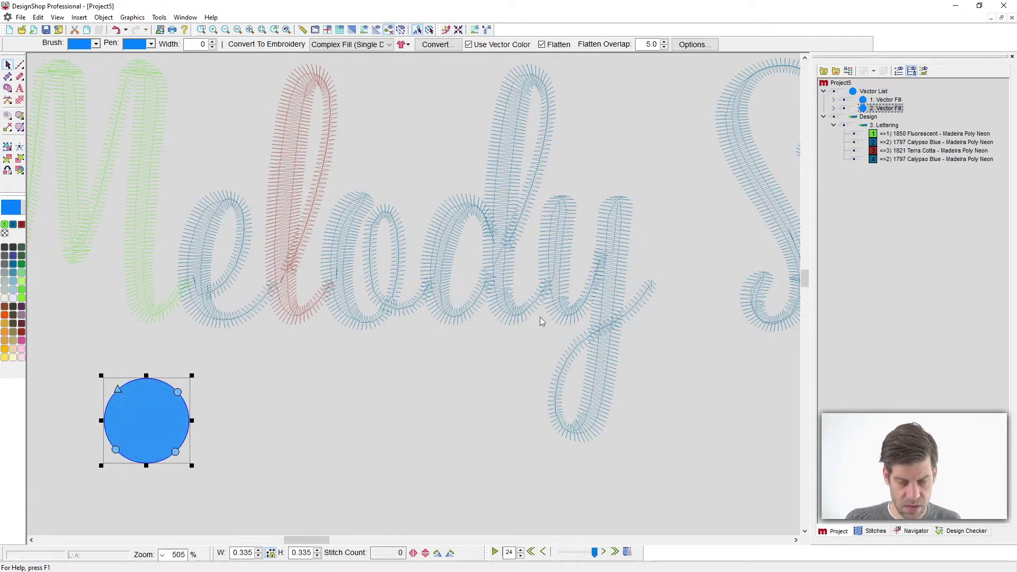
Step: Offset the copied circle diagonally down and right so it overlaps the original, and merge both circles into one vector shape
drag(157, 446, 195, 483)
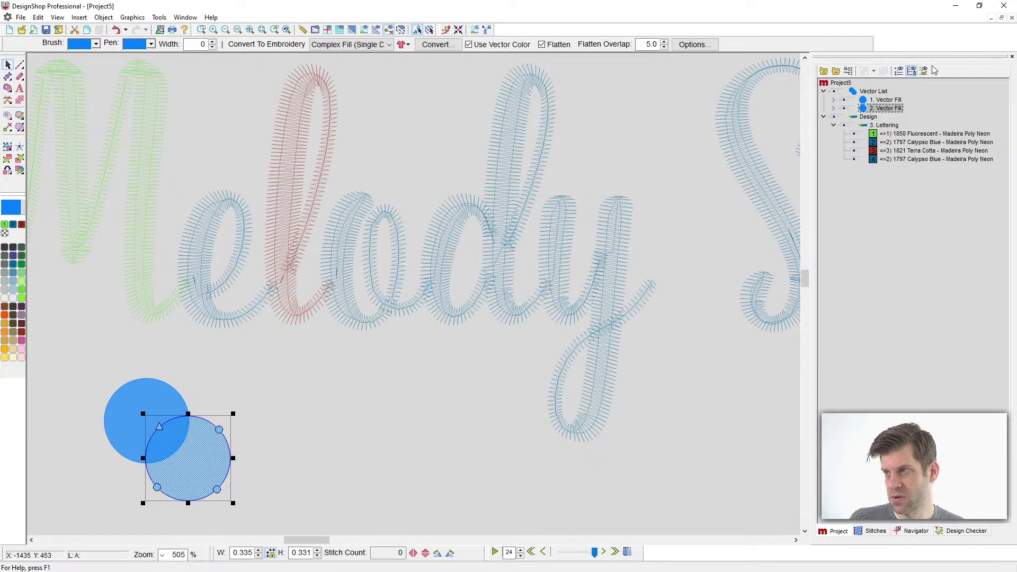
ctrl+click(896, 103)
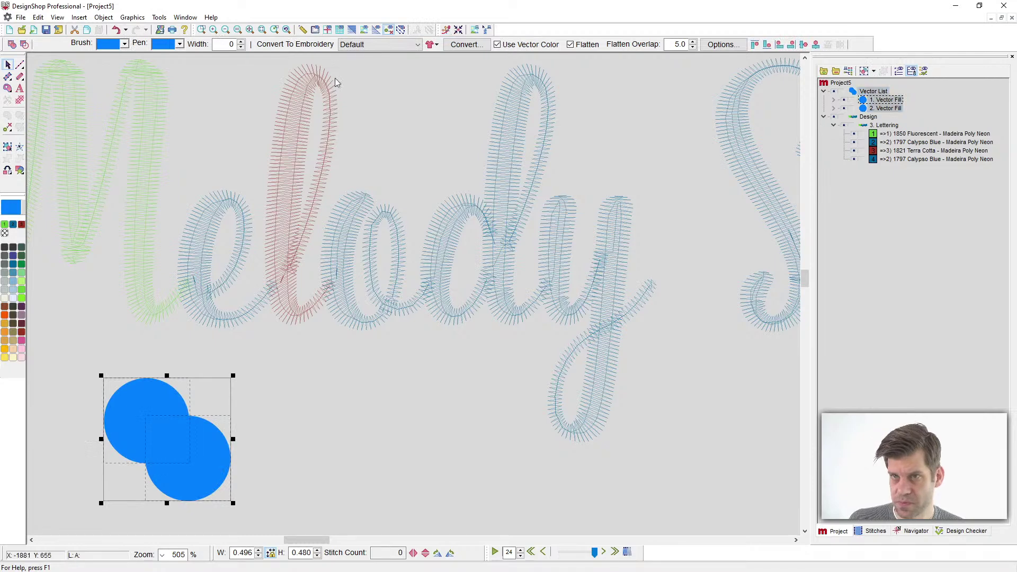
click(12, 45)
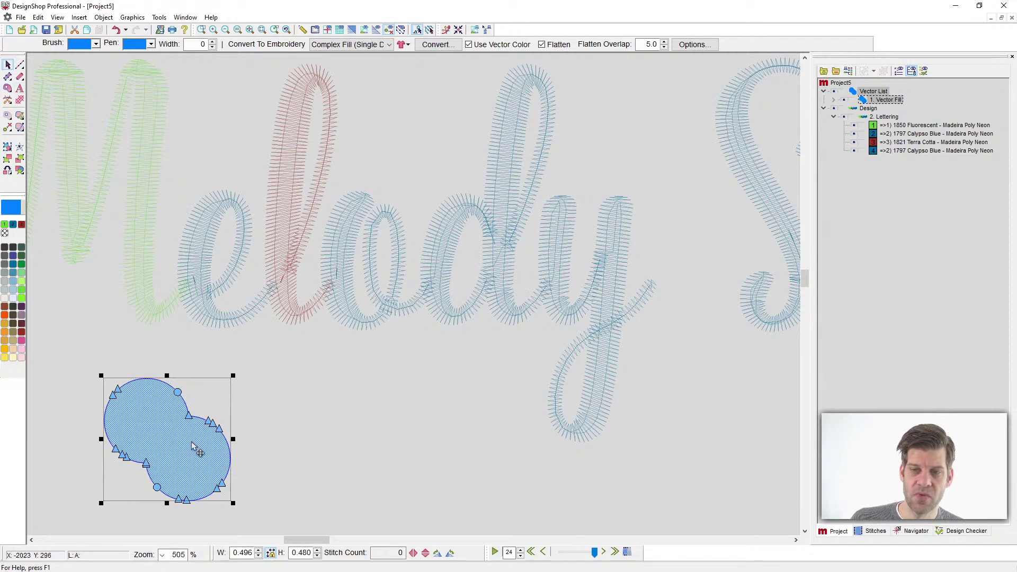